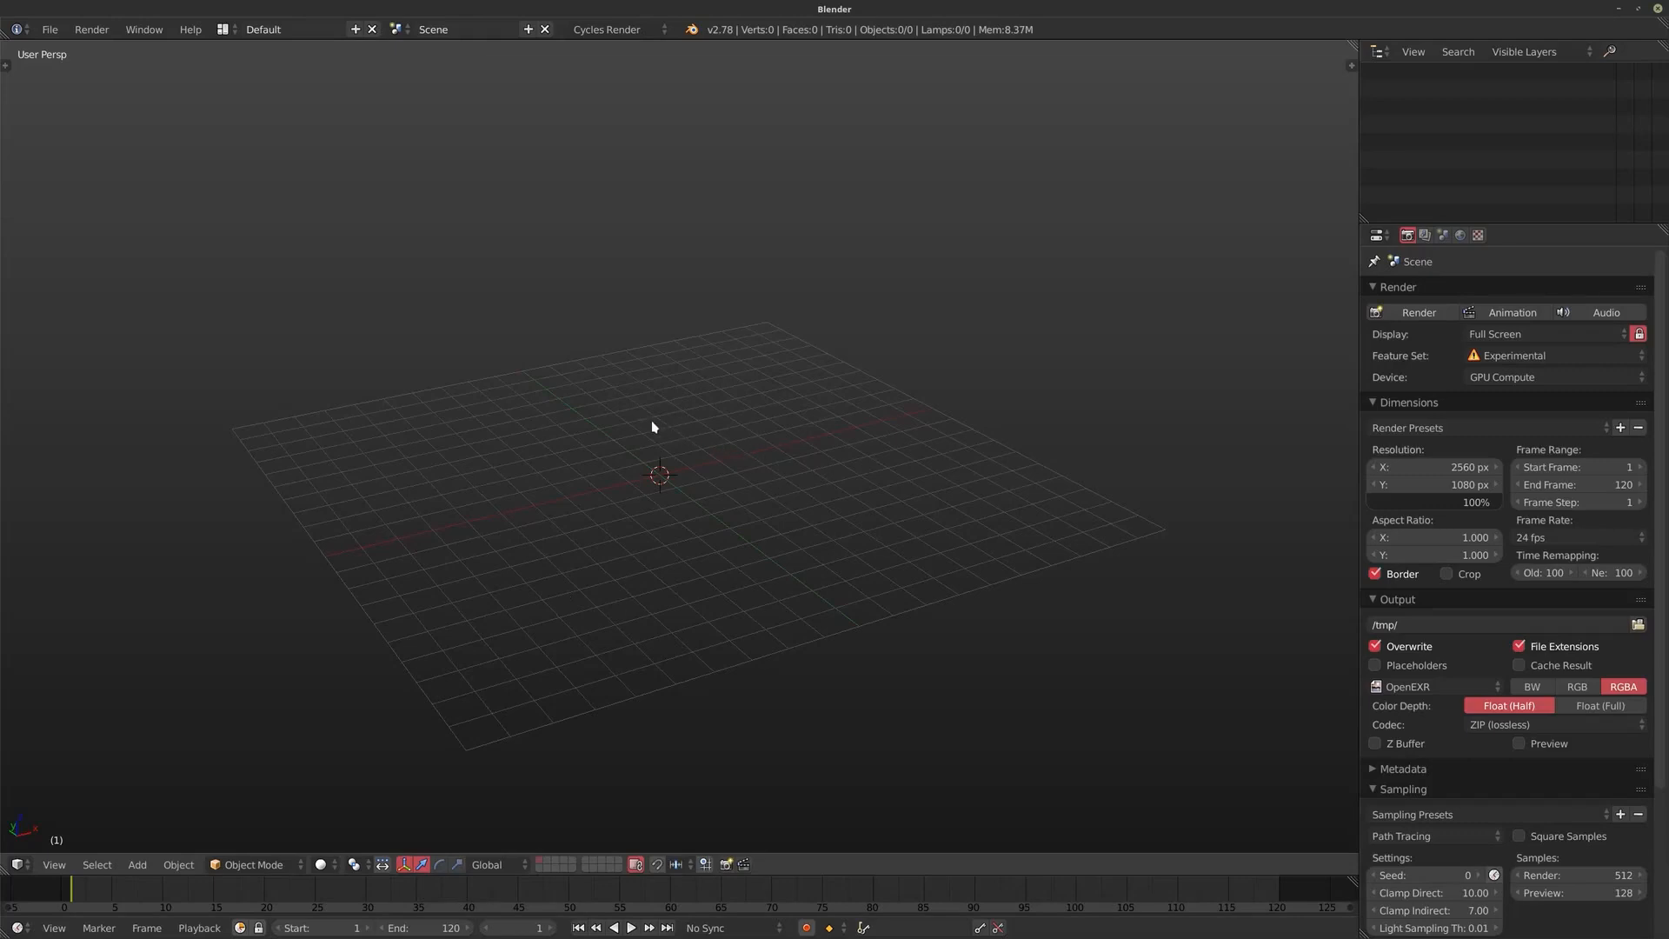
Step: Open the recent file BMG_Shot_009.blend and widen the properties area
click(49, 29)
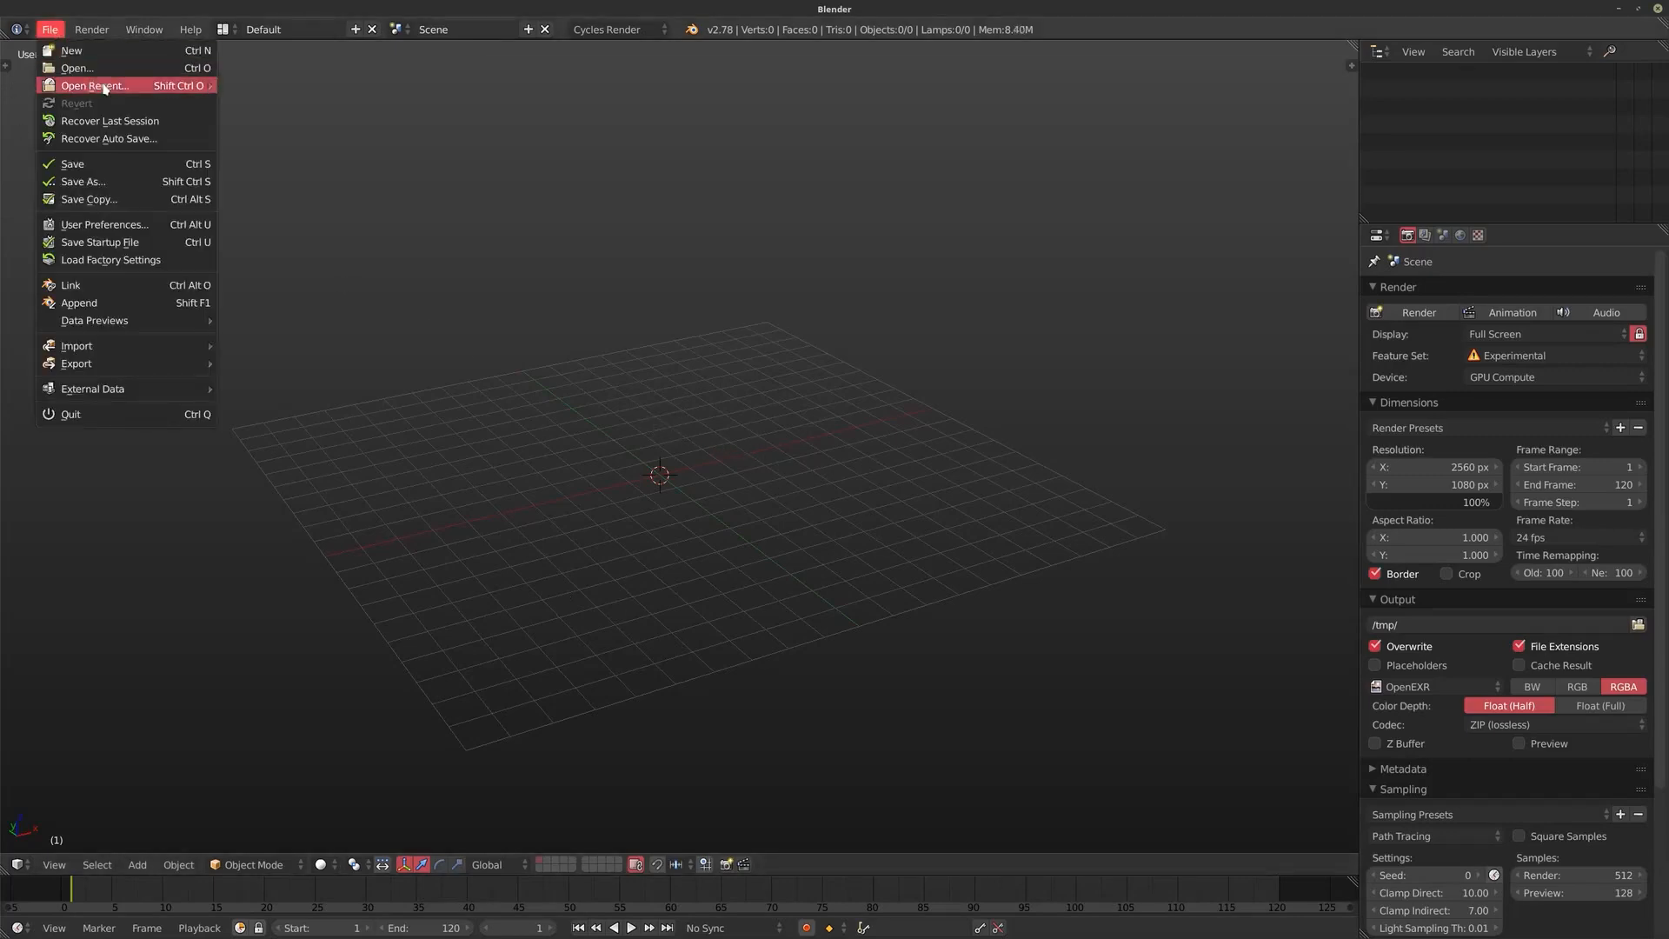
mouse_move(211, 87)
click(345, 87)
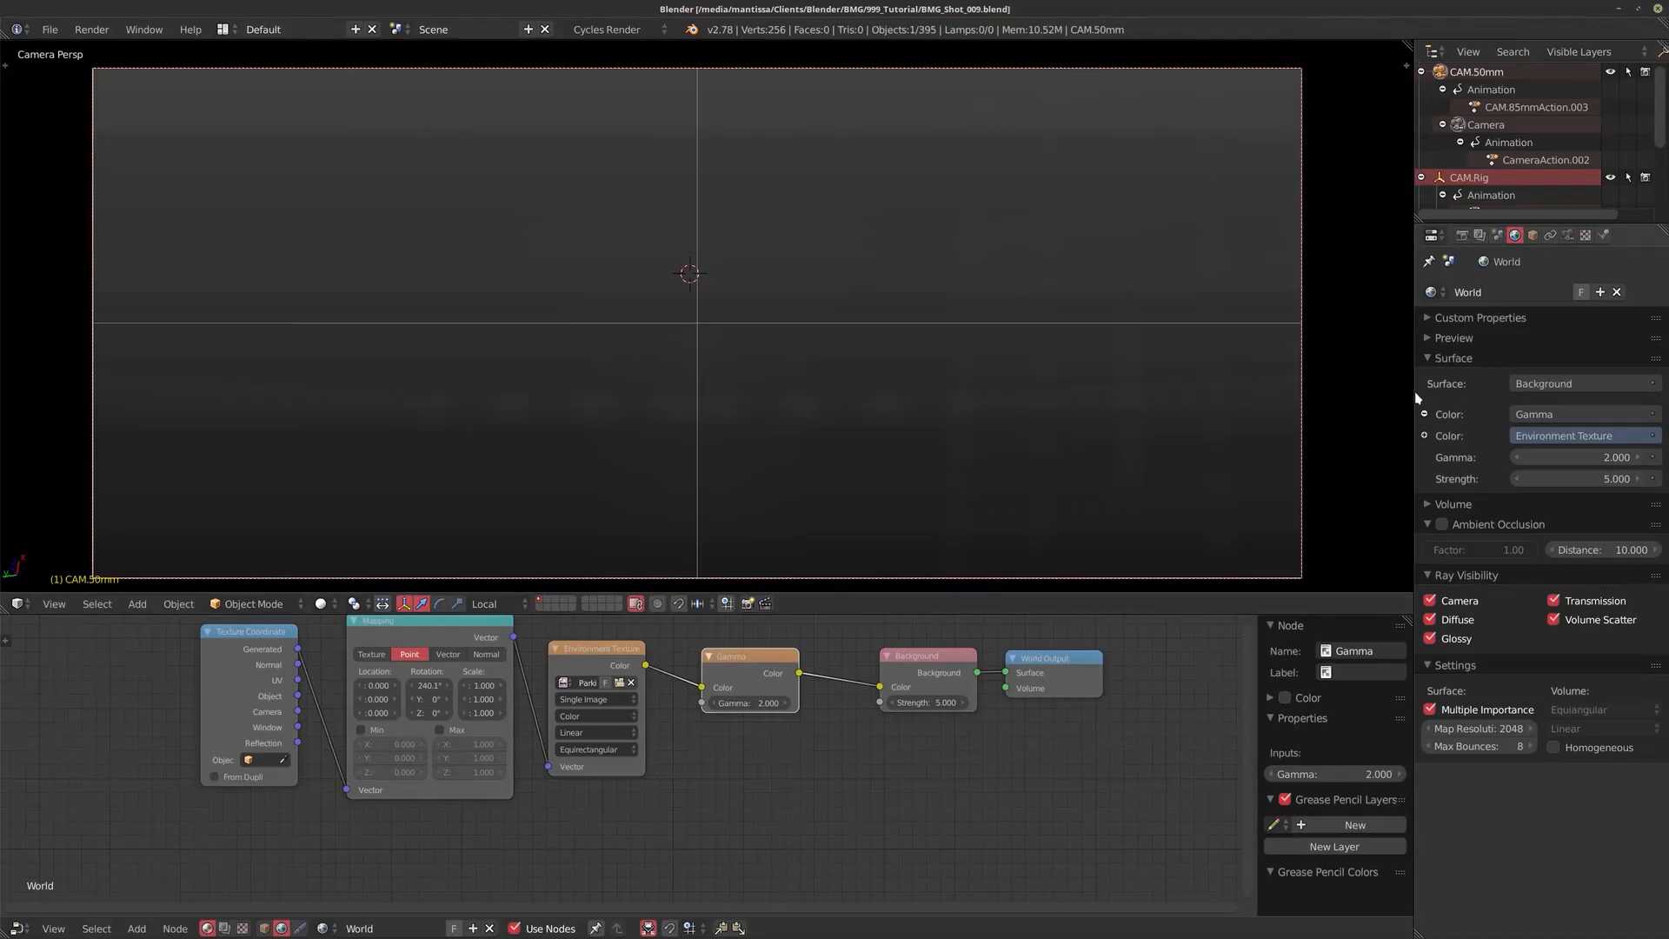
drag(1418, 399, 1365, 398)
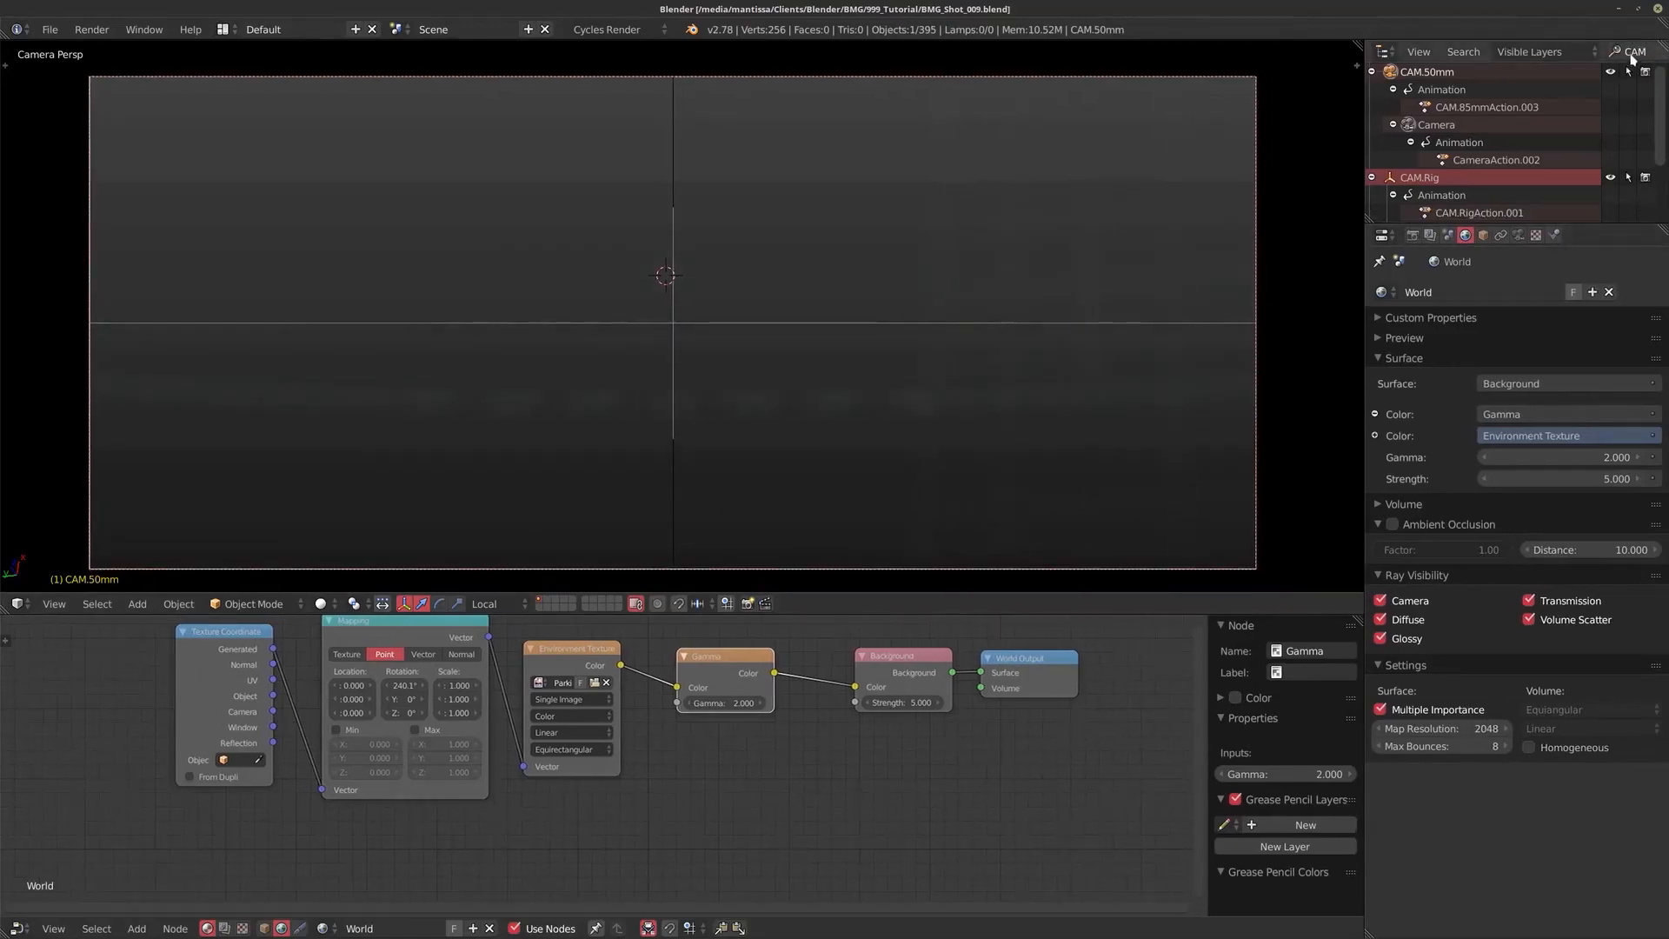
Step: Set the outliner to display the Blender File, clear its CAM search filter, and expand the libraries entry
click(1547, 52)
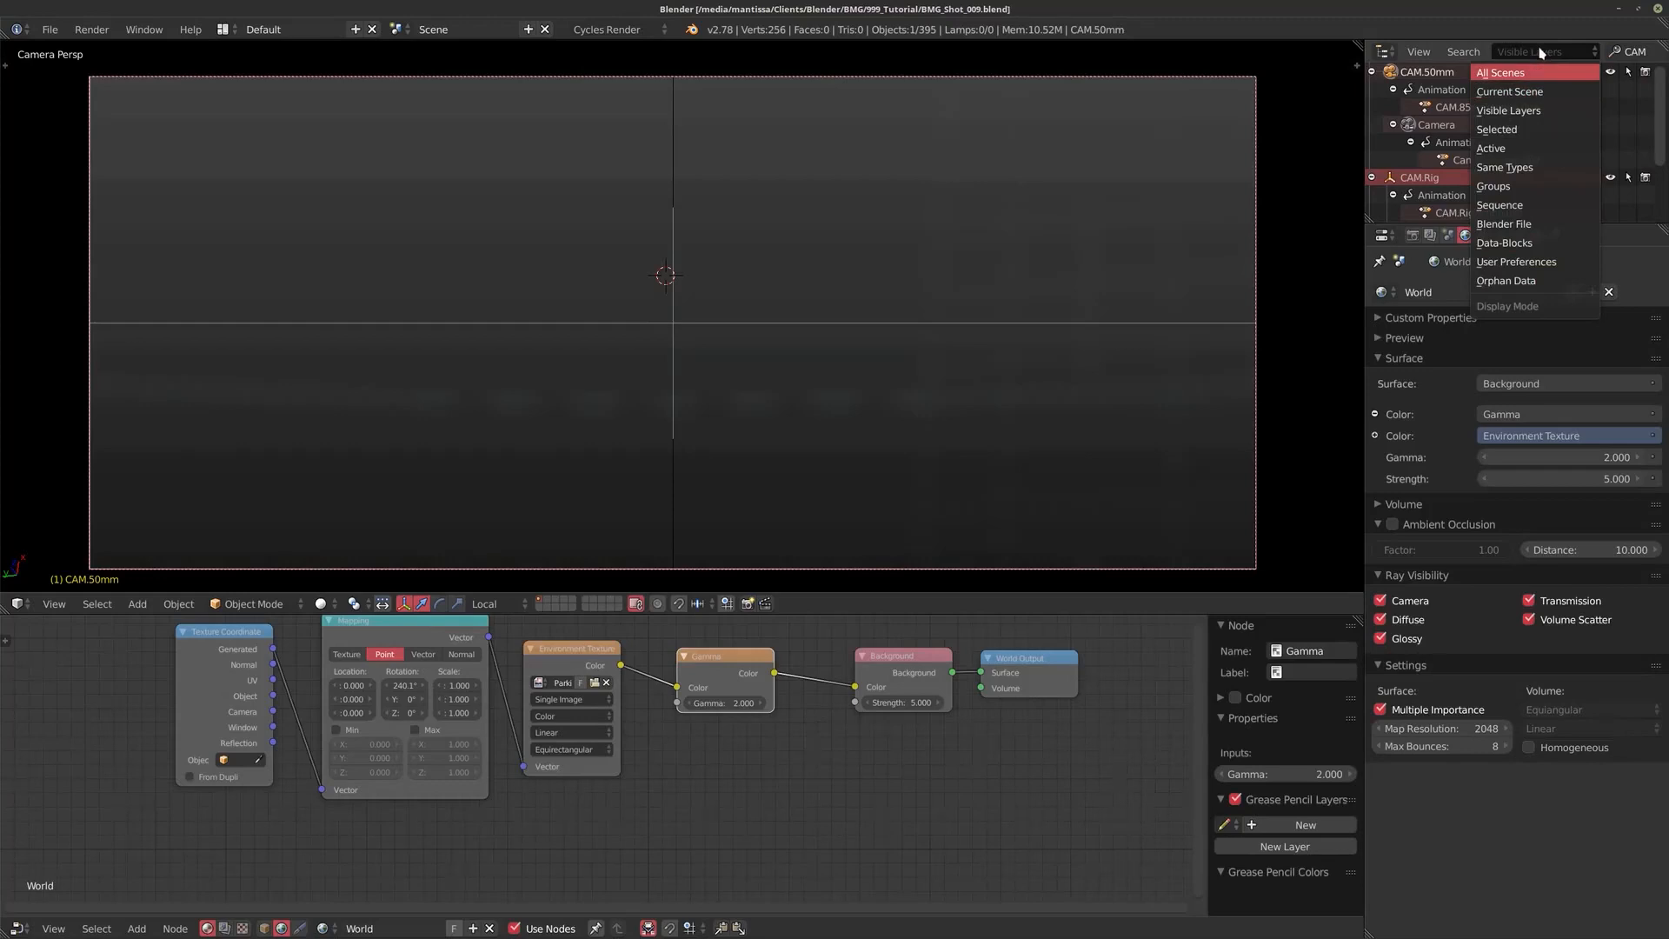
click(1529, 224)
scroll(1473, 165, down, 4)
scroll(1478, 152, up, 4)
scroll(1480, 151, up, 1)
click(1639, 52)
key(BackSpace)
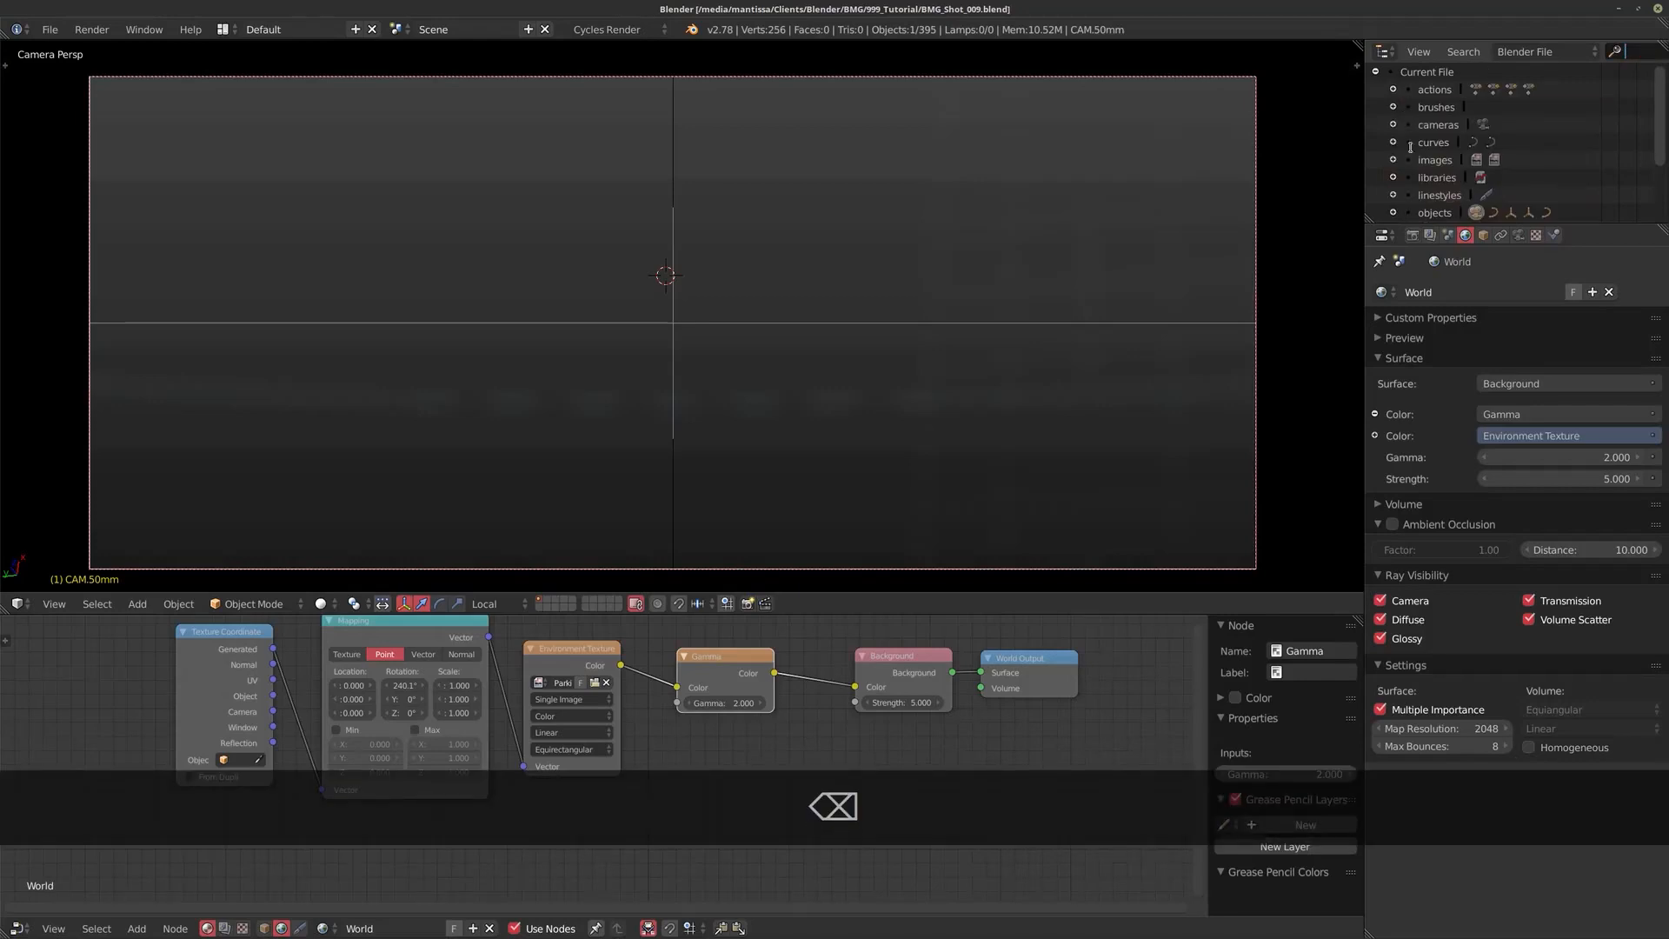
click(1393, 178)
scroll(1510, 157, down, 3)
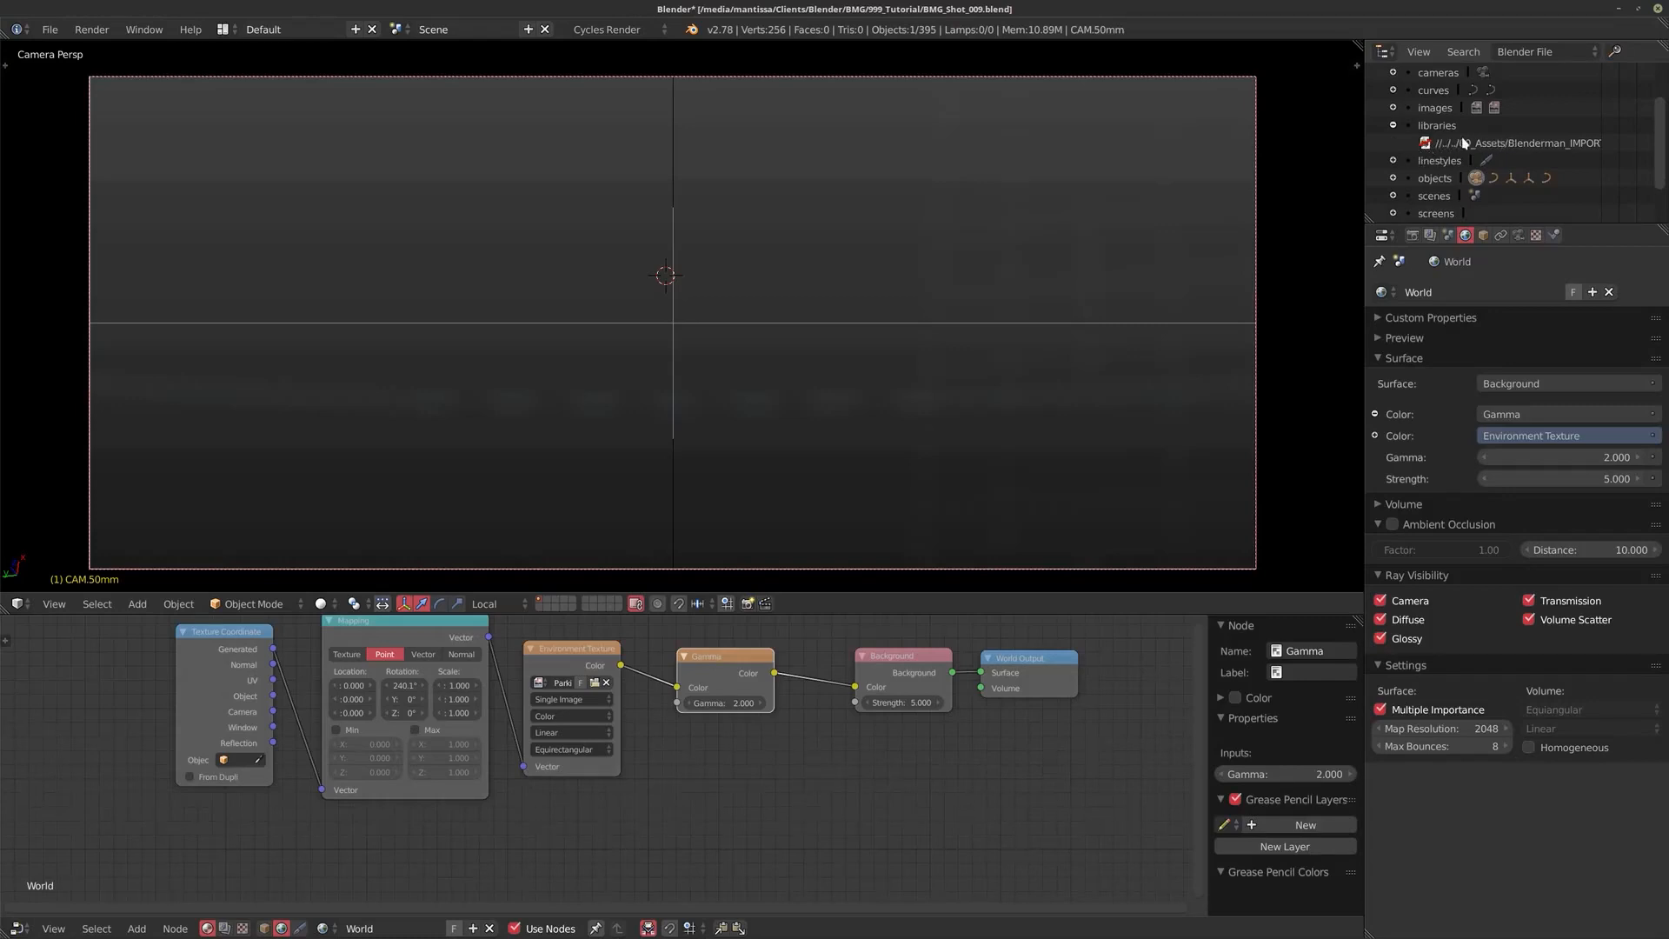
Step: Relocate the linked library to Blenderman_IMPORT.blend in the Clients/Blender/BMG/00_Assets folder, keeping a relative path
right_click(1530, 145)
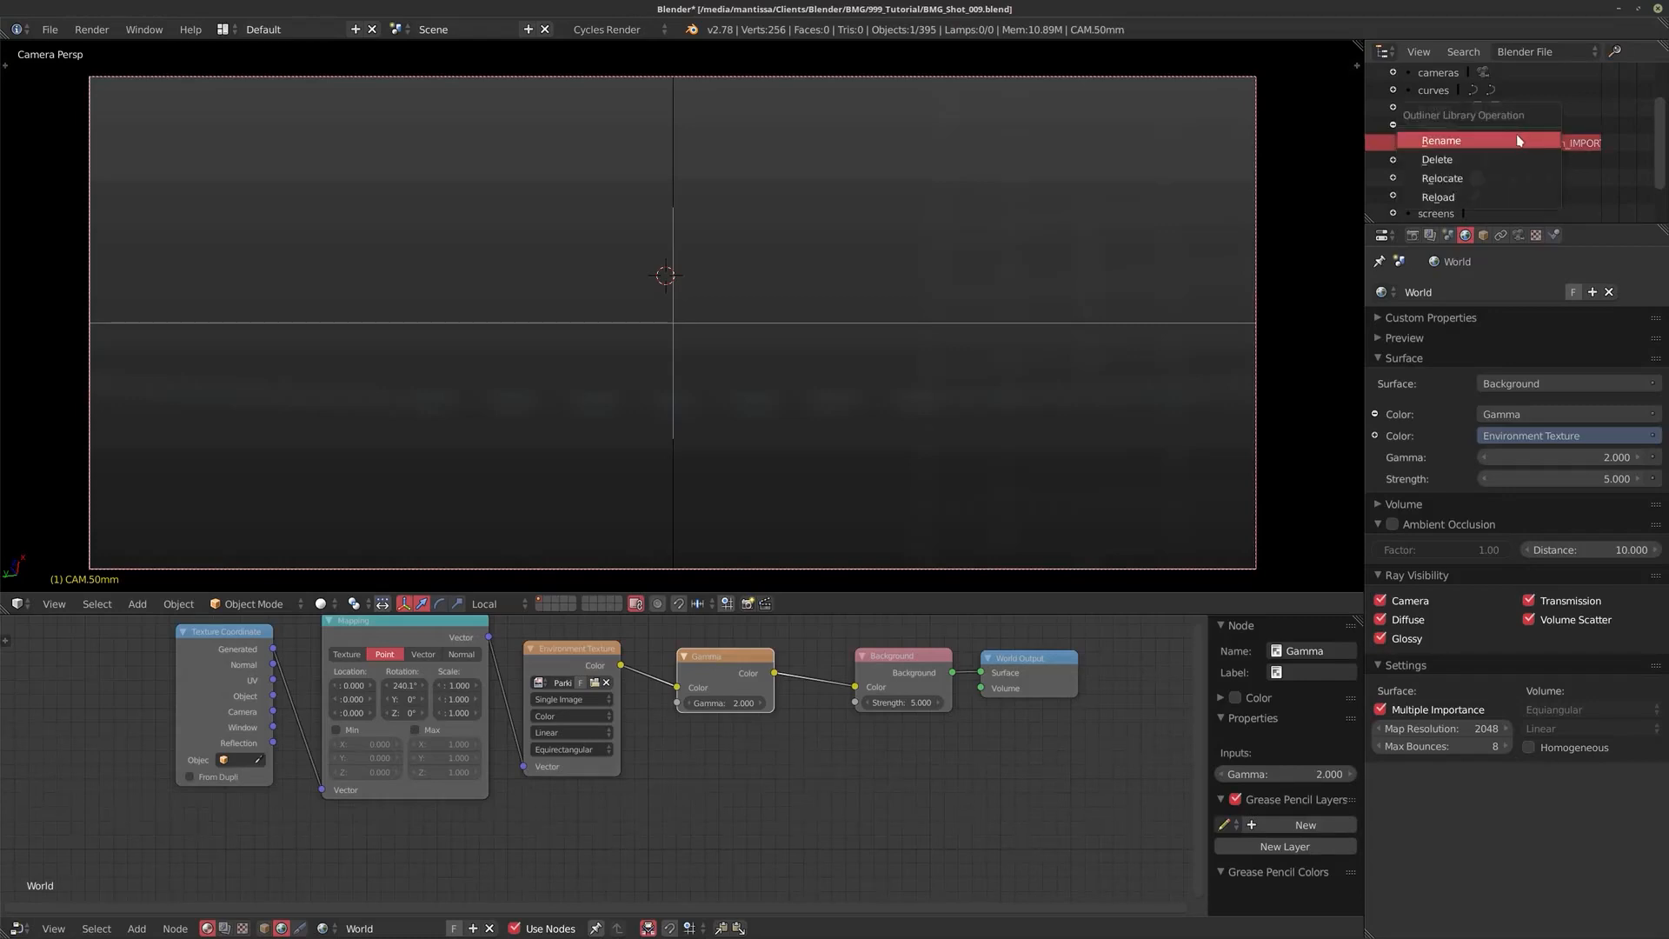
click(1498, 180)
click(261, 118)
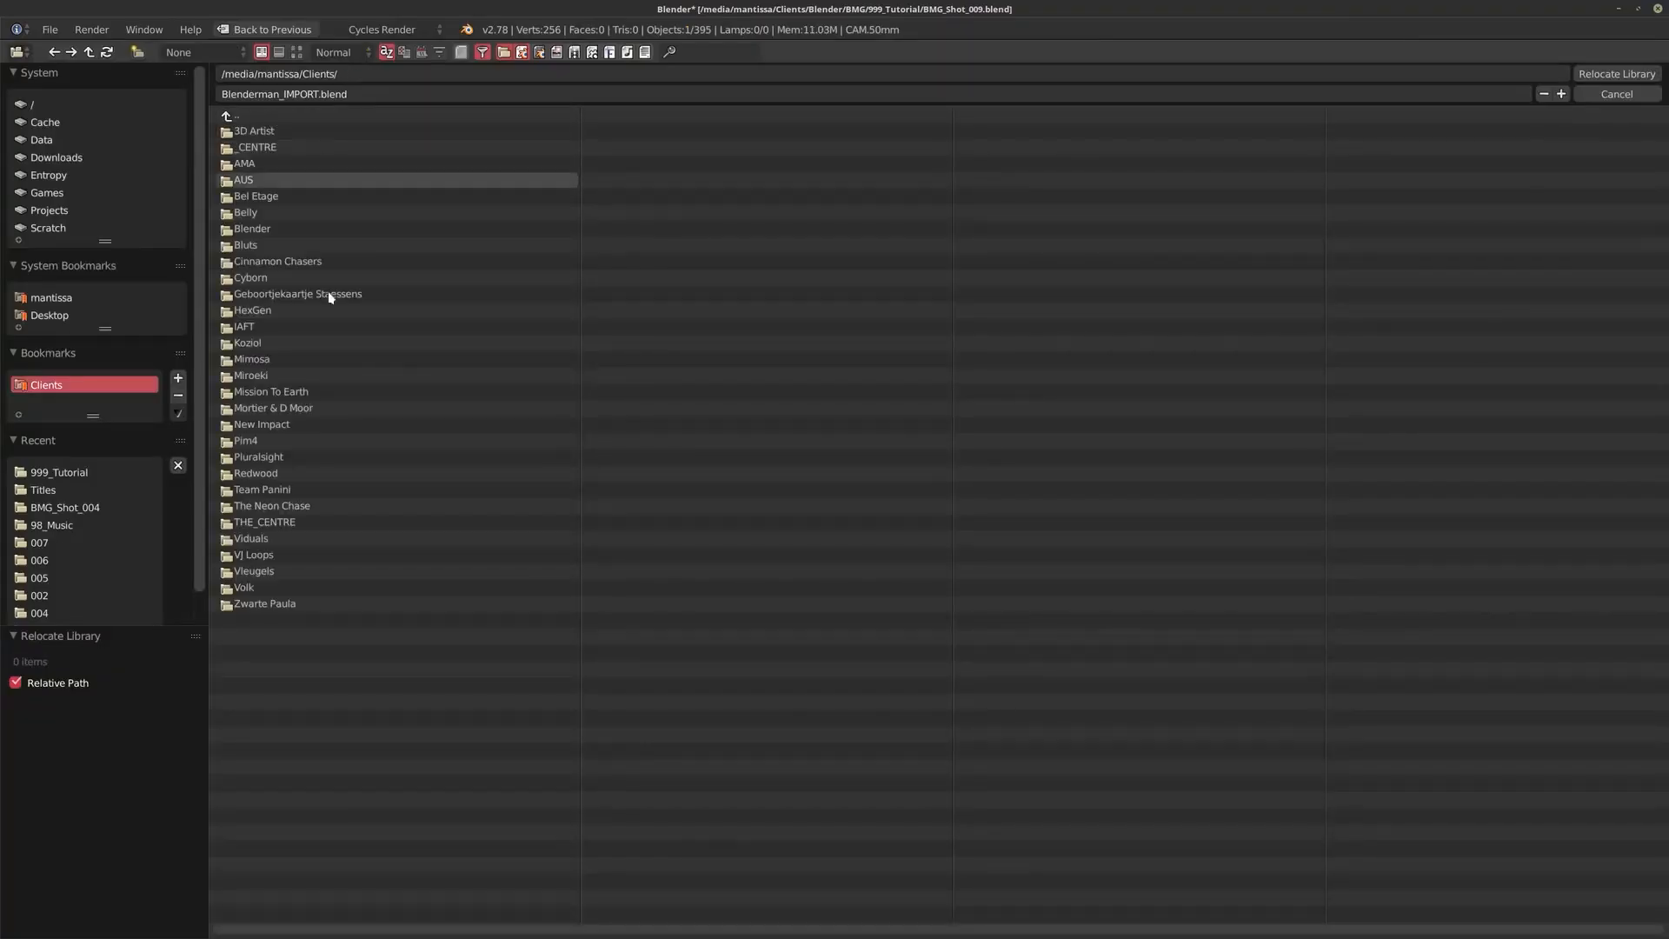
click(254, 229)
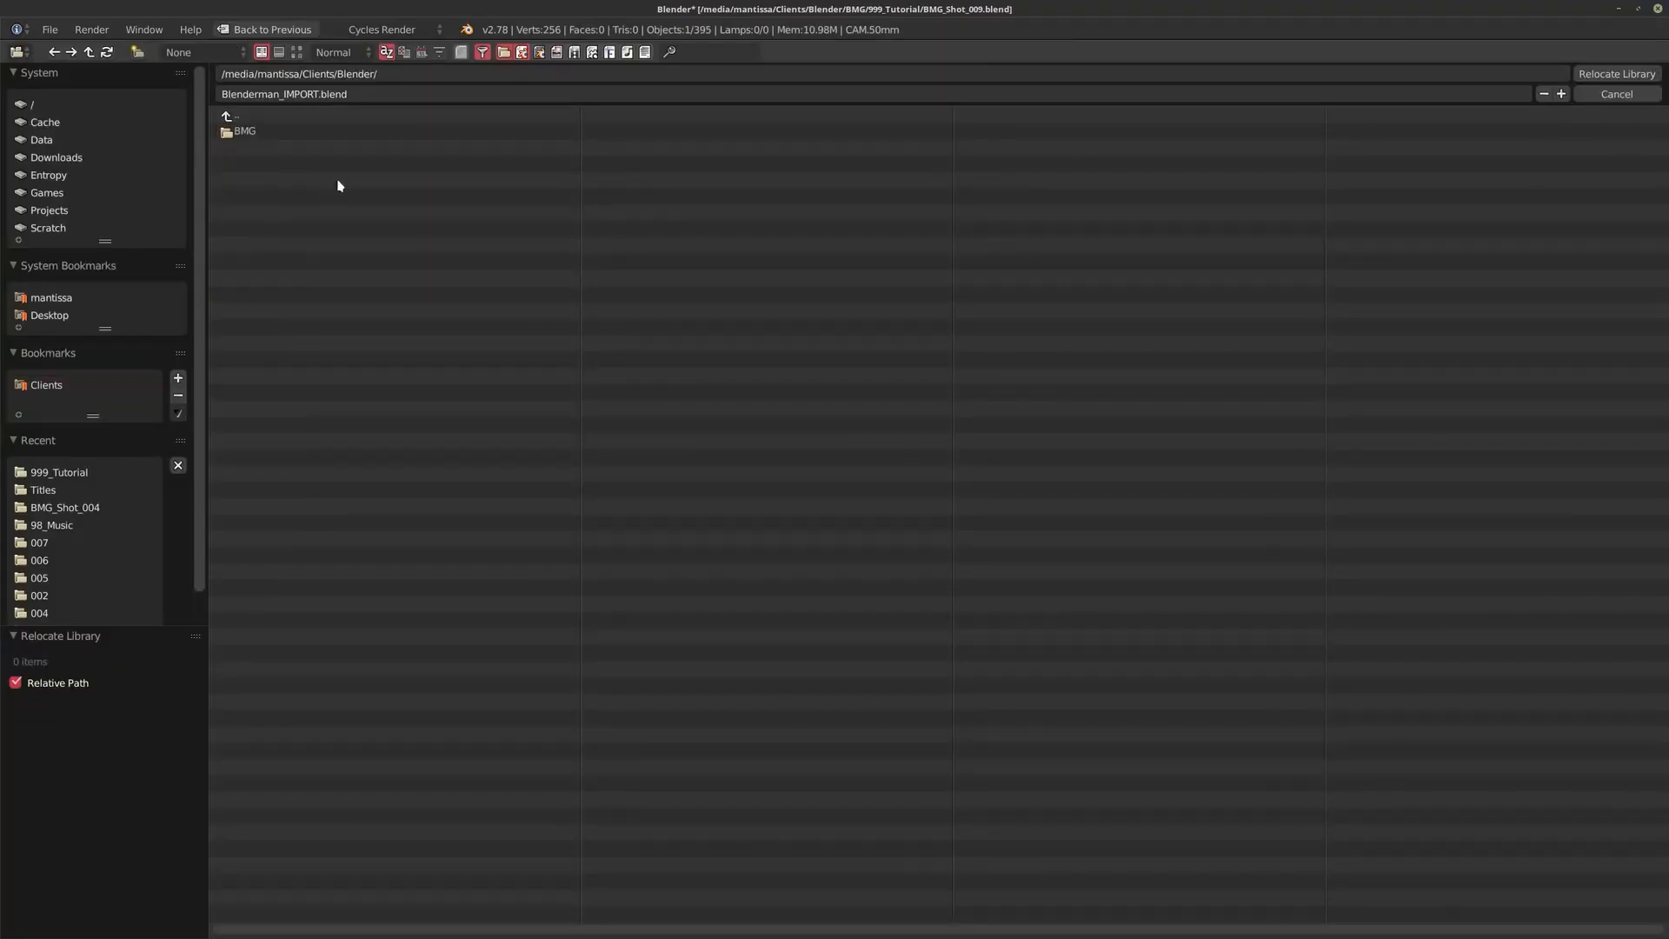
click(274, 131)
click(318, 132)
click(321, 151)
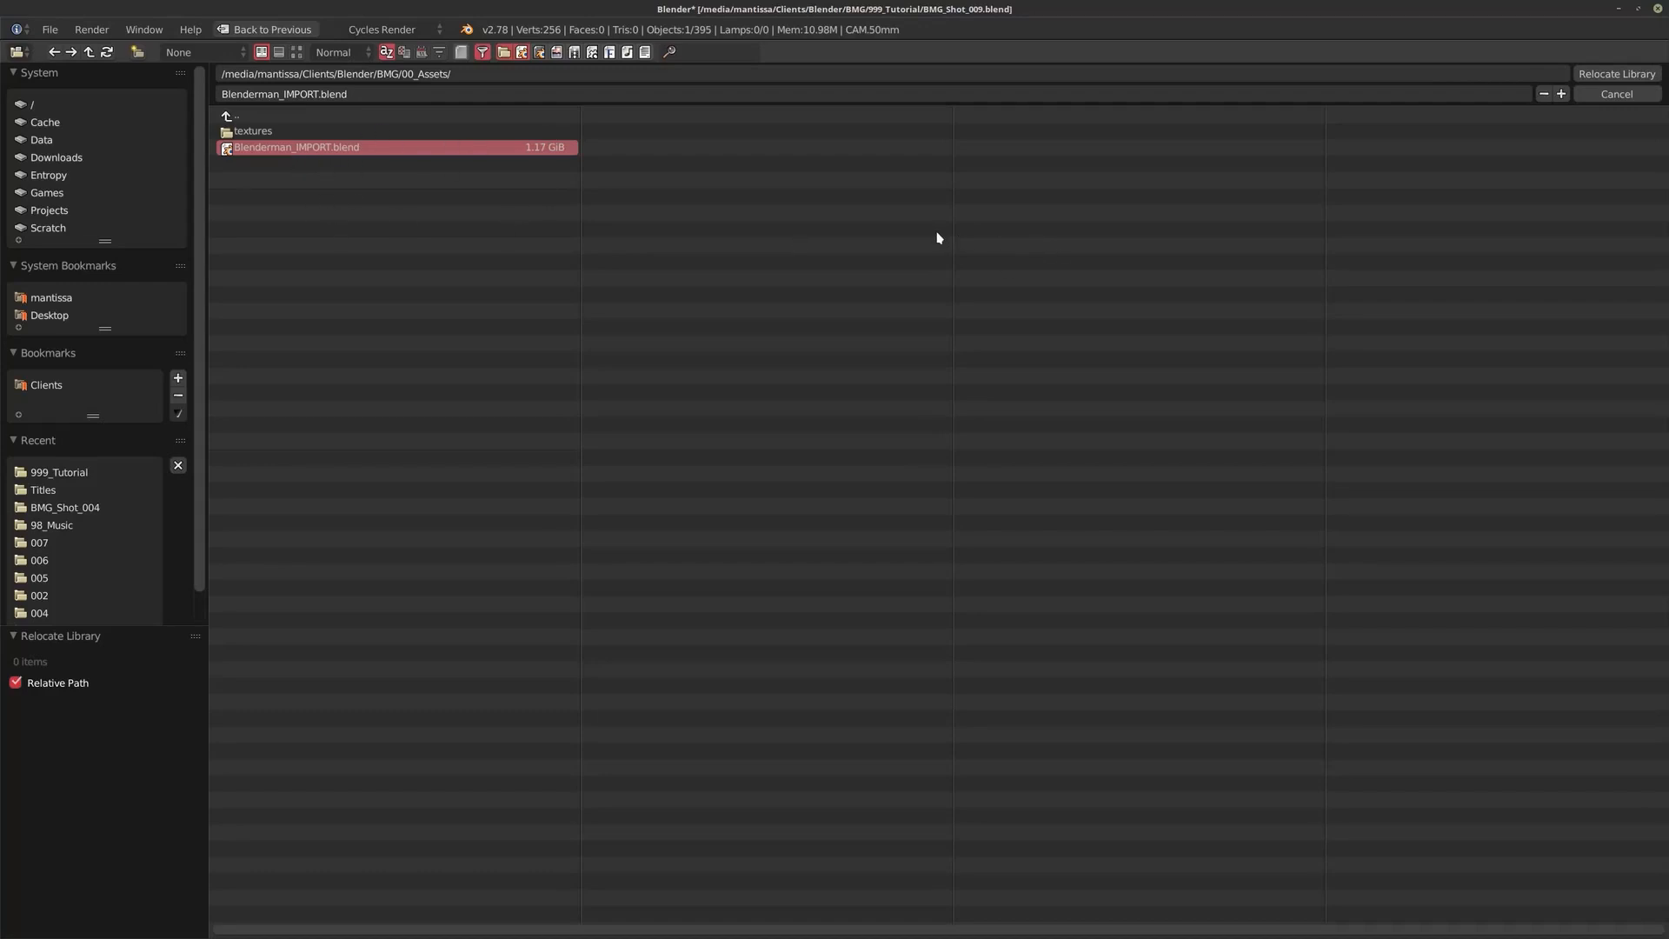
double_click(286, 156)
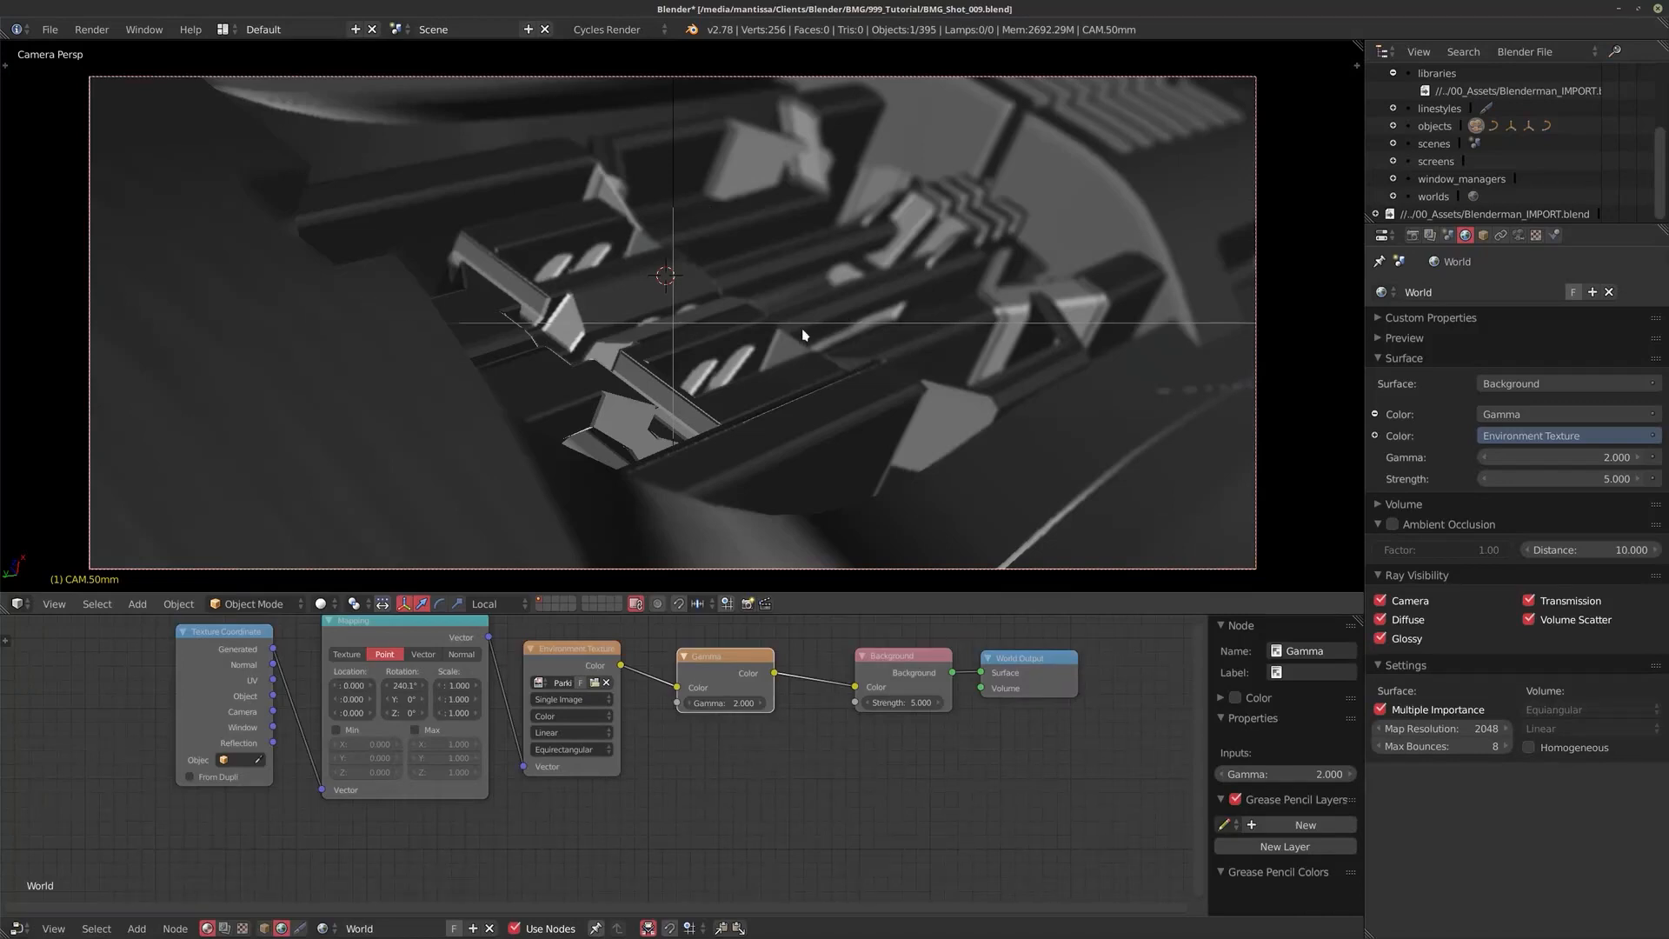
Step: Preview the camera view in rendered shading, play the animation in solid shading, and return to the first frame
key(shift+z)
key(shift+z)
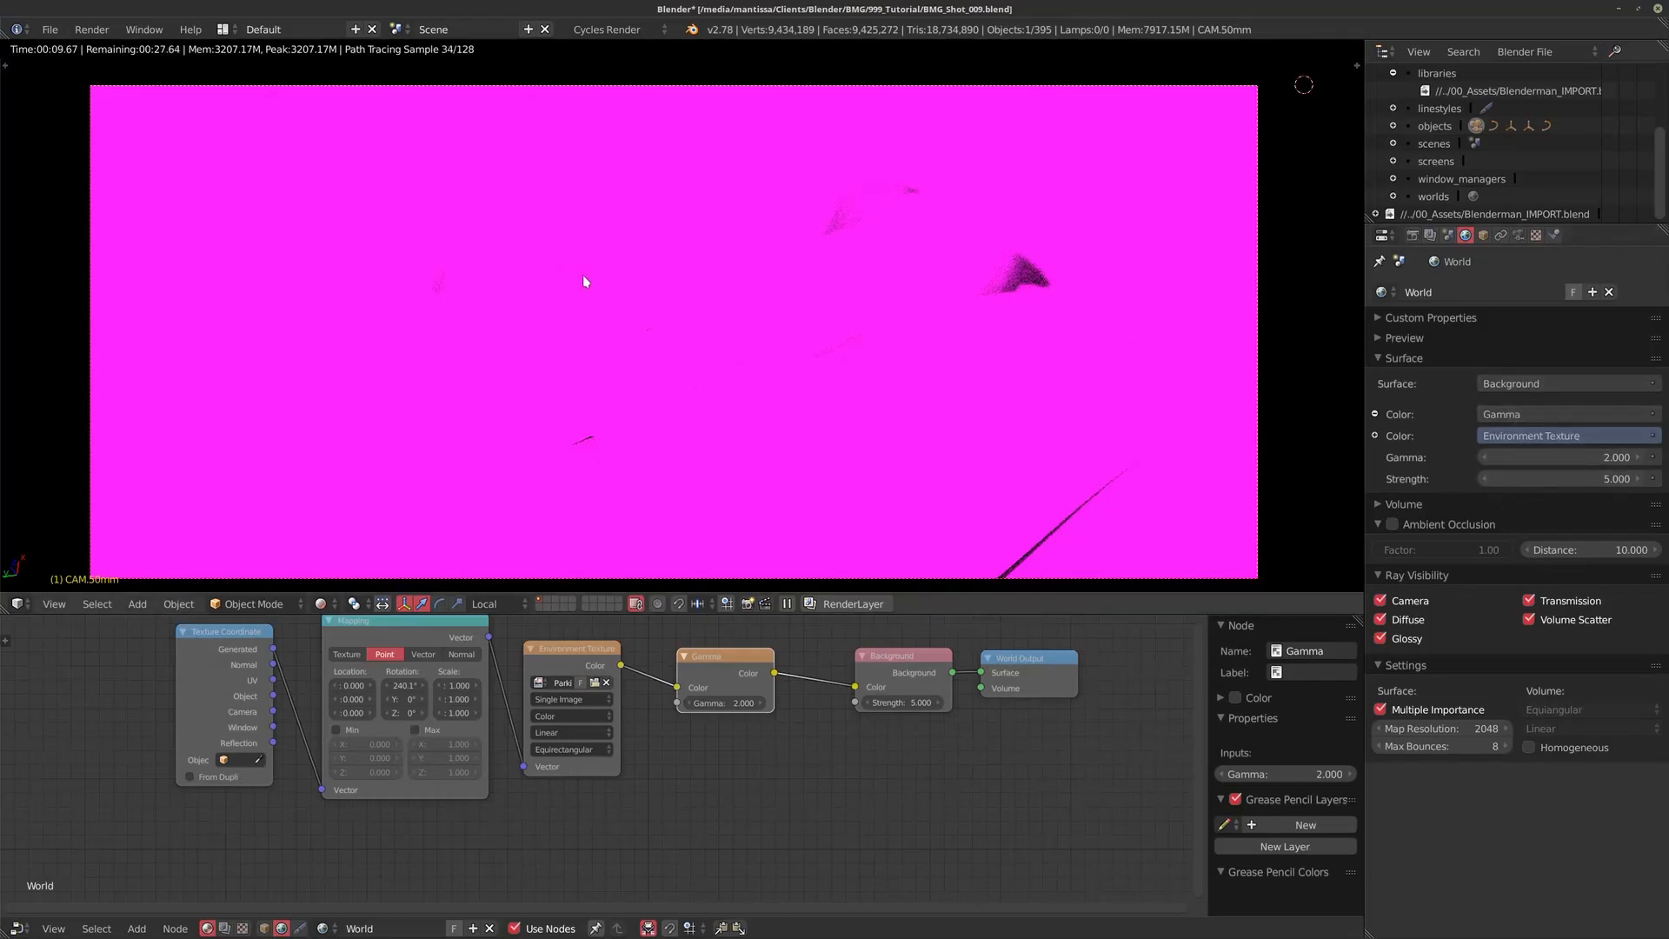
key(shift+z)
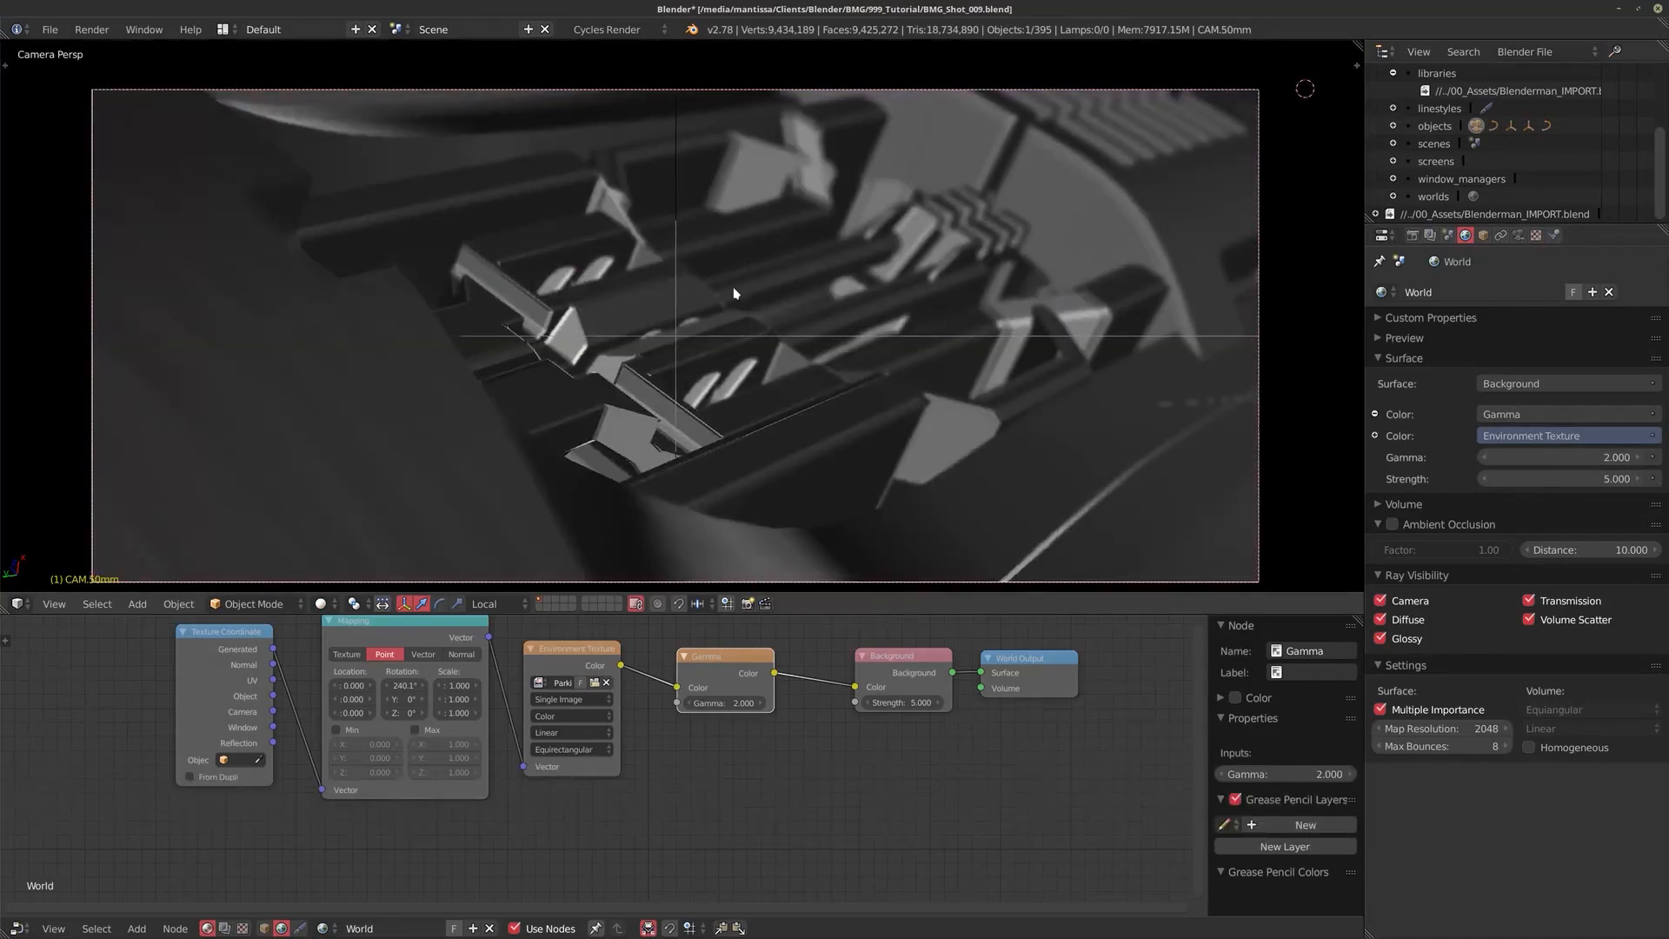
key(alt+a)
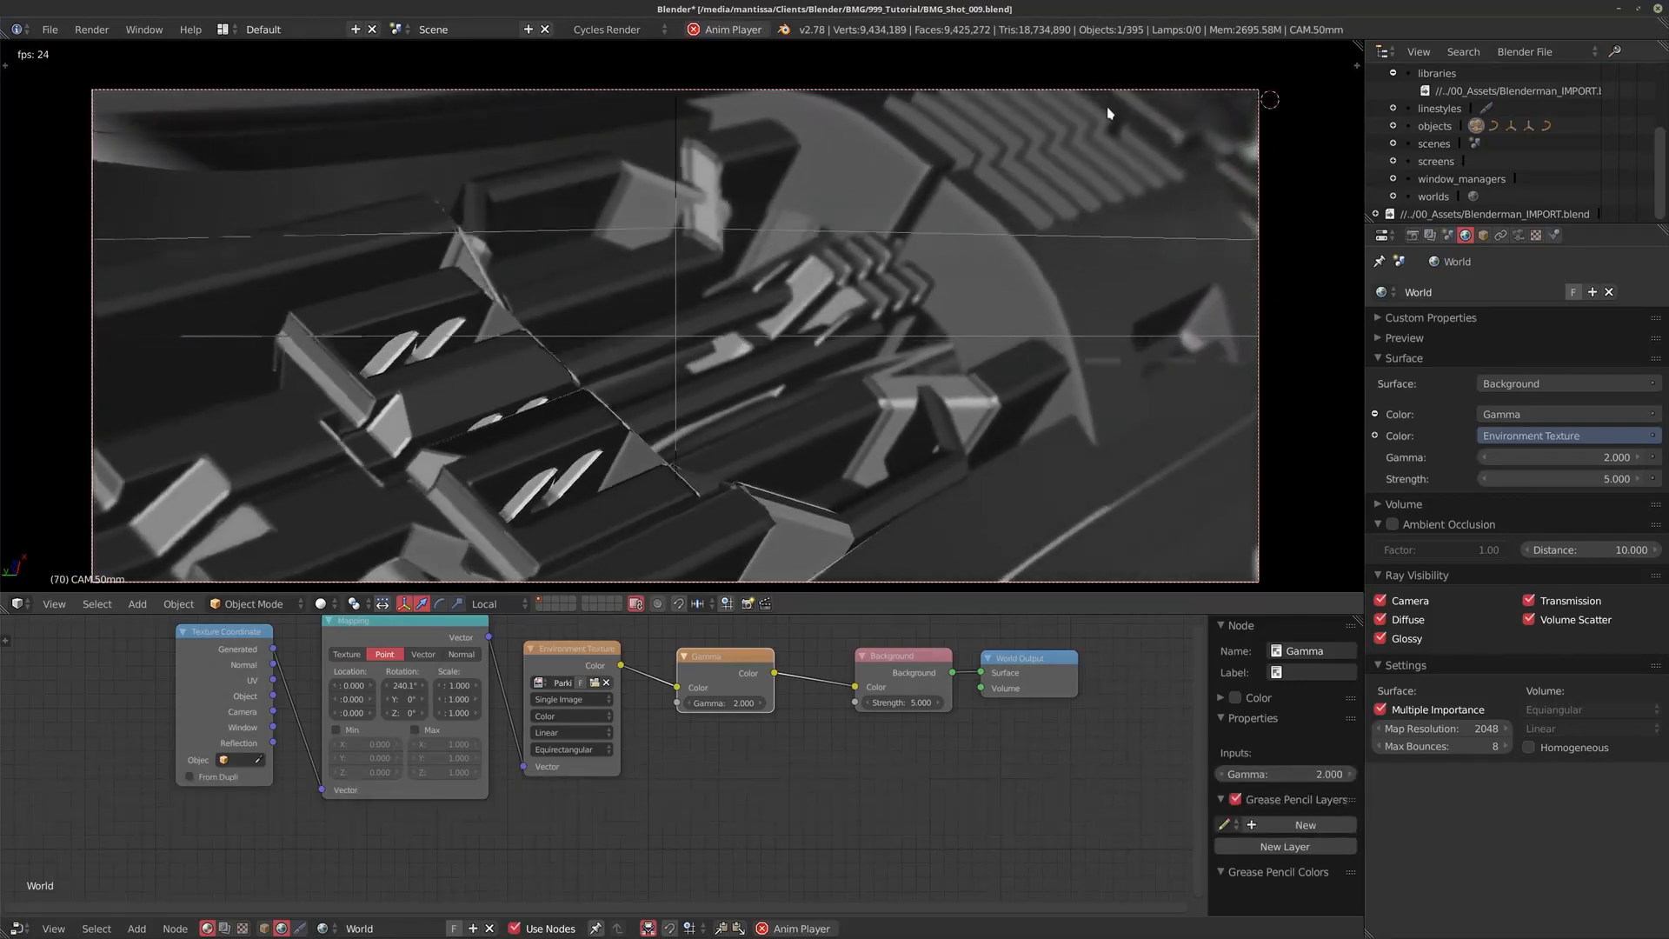
key(alt+a)
key(shift+Left)
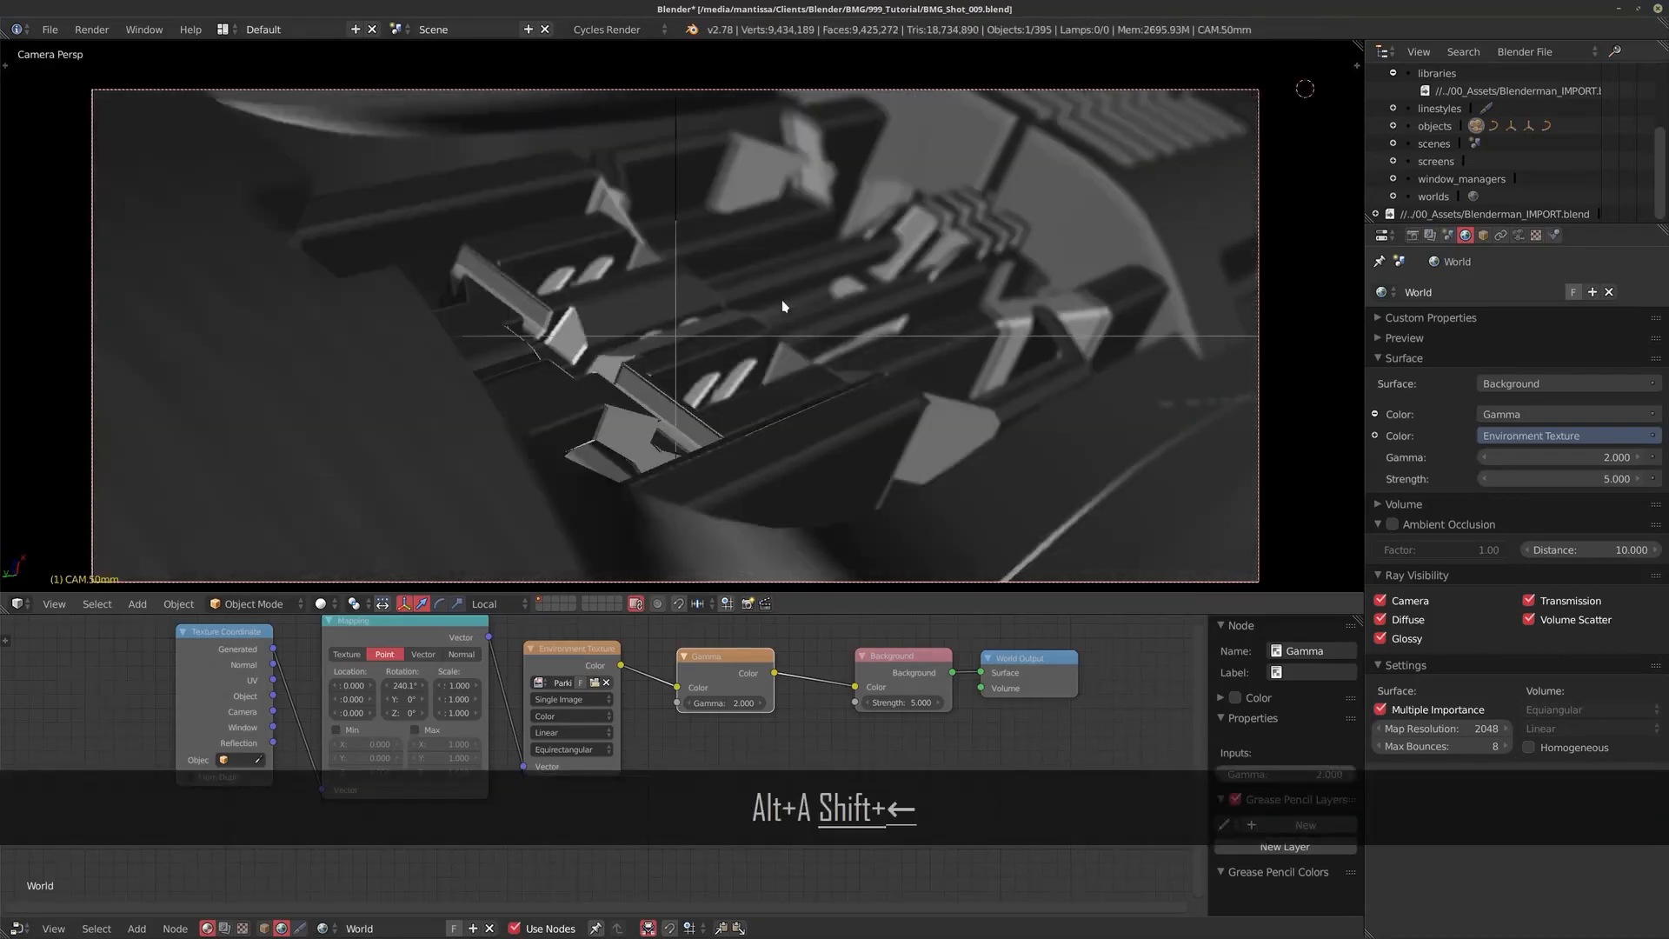
Step: Pick a crane part in the camera view and set the outliner to display the current scene
key(b)
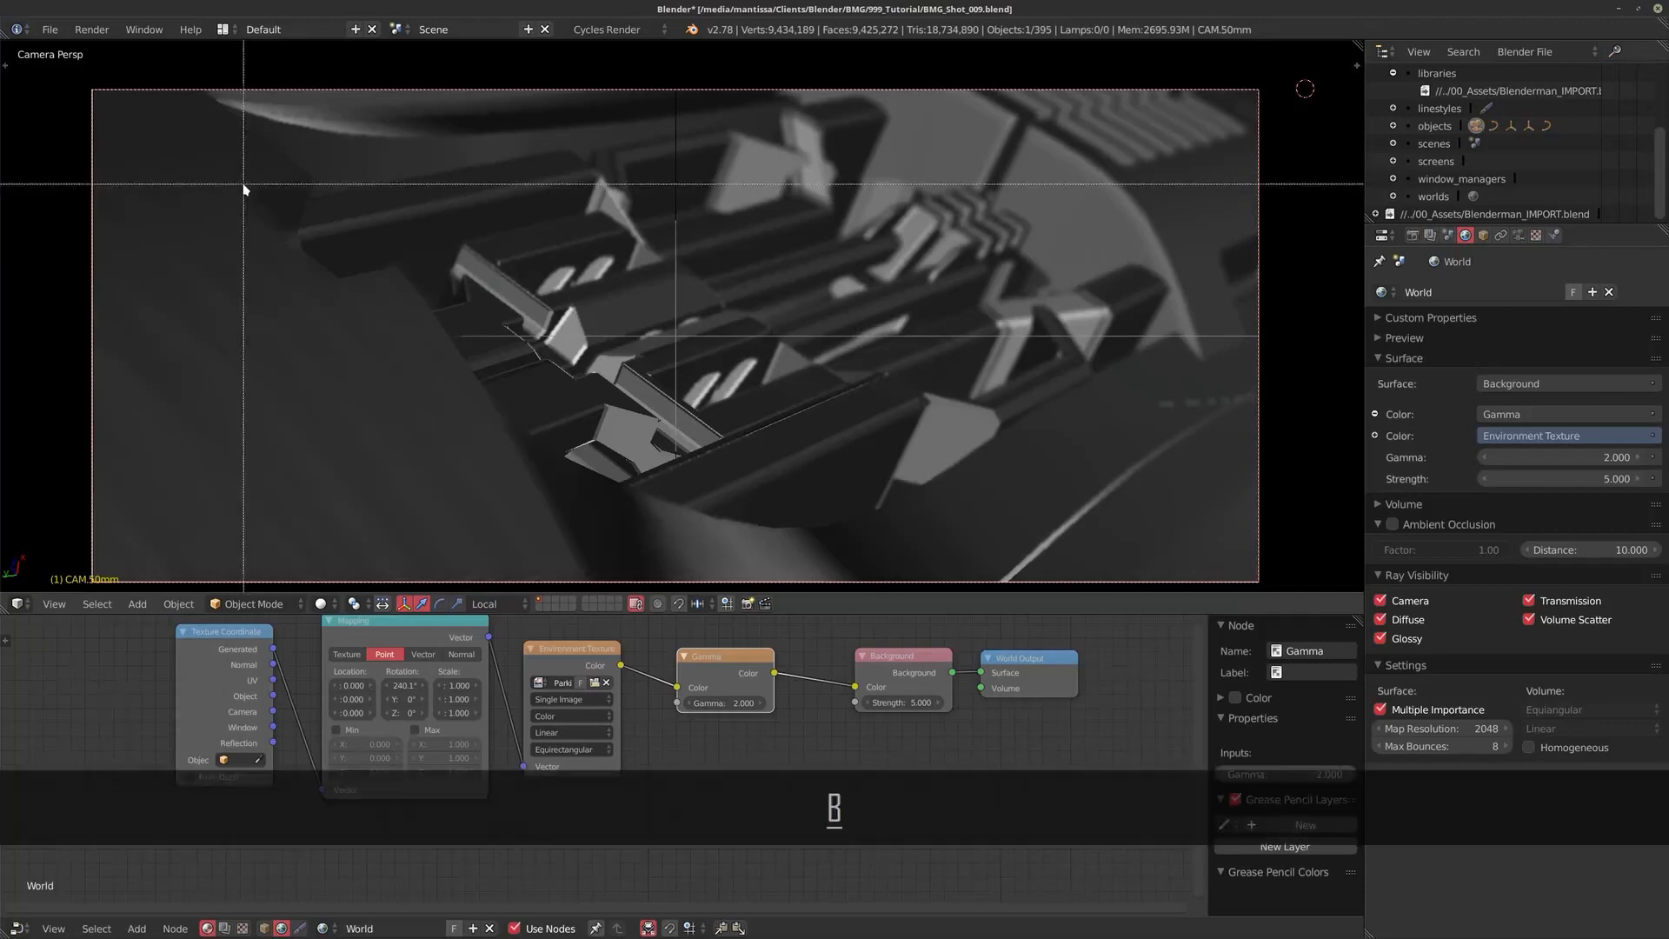
right_click(538, 185)
right_click(536, 183)
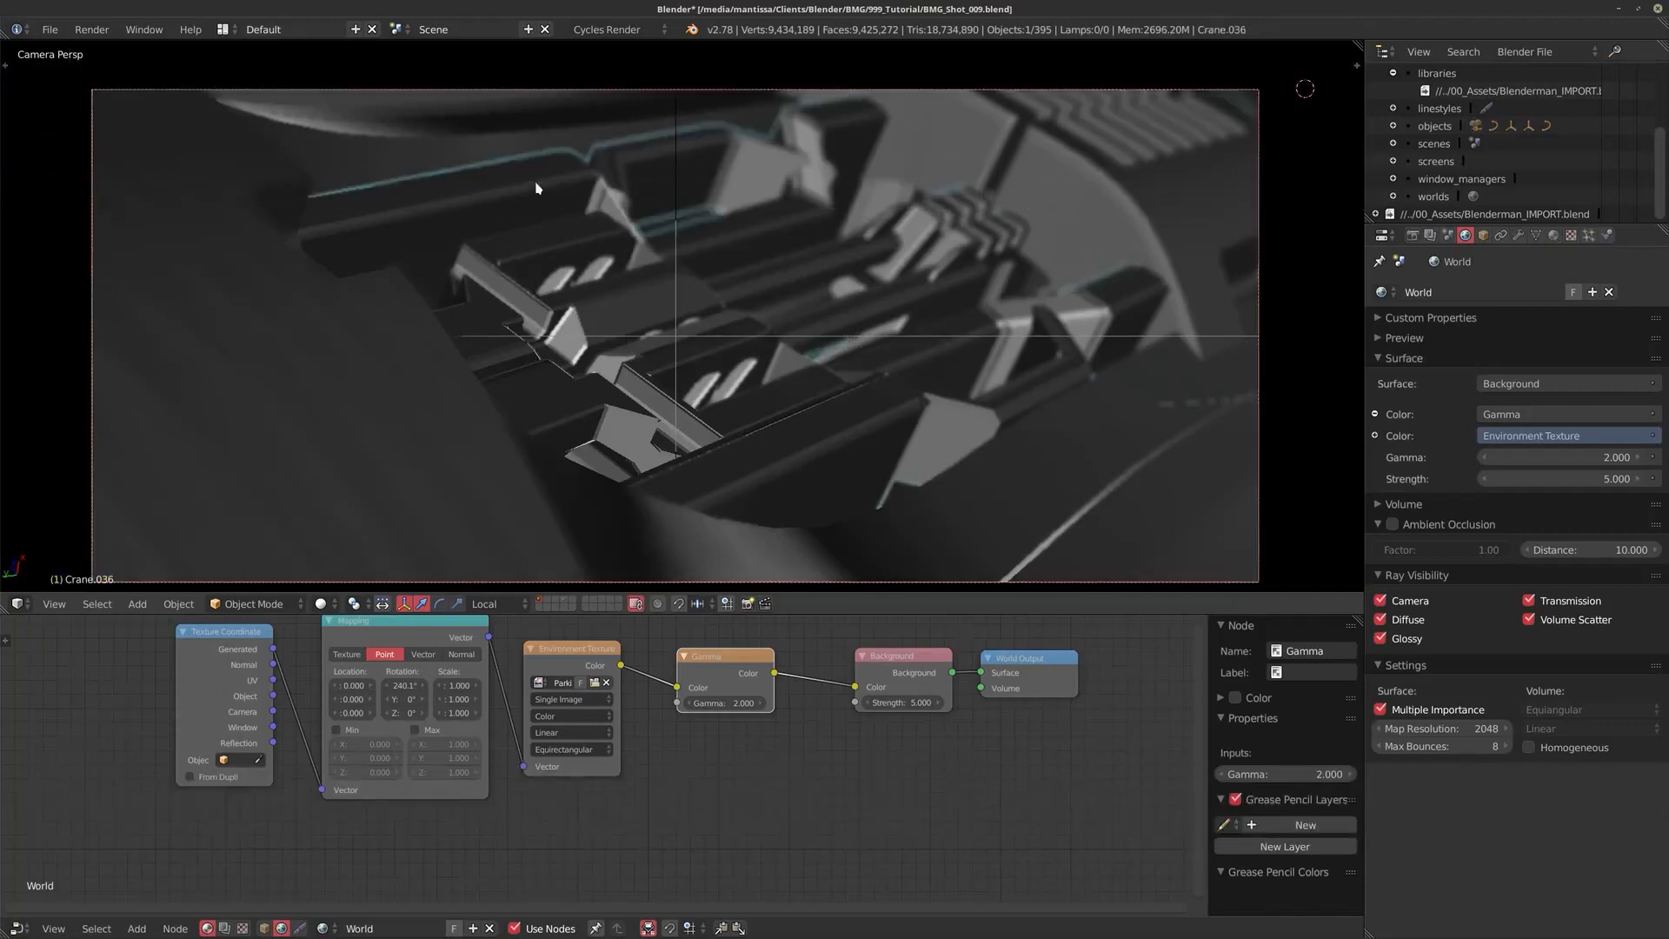
click(1508, 52)
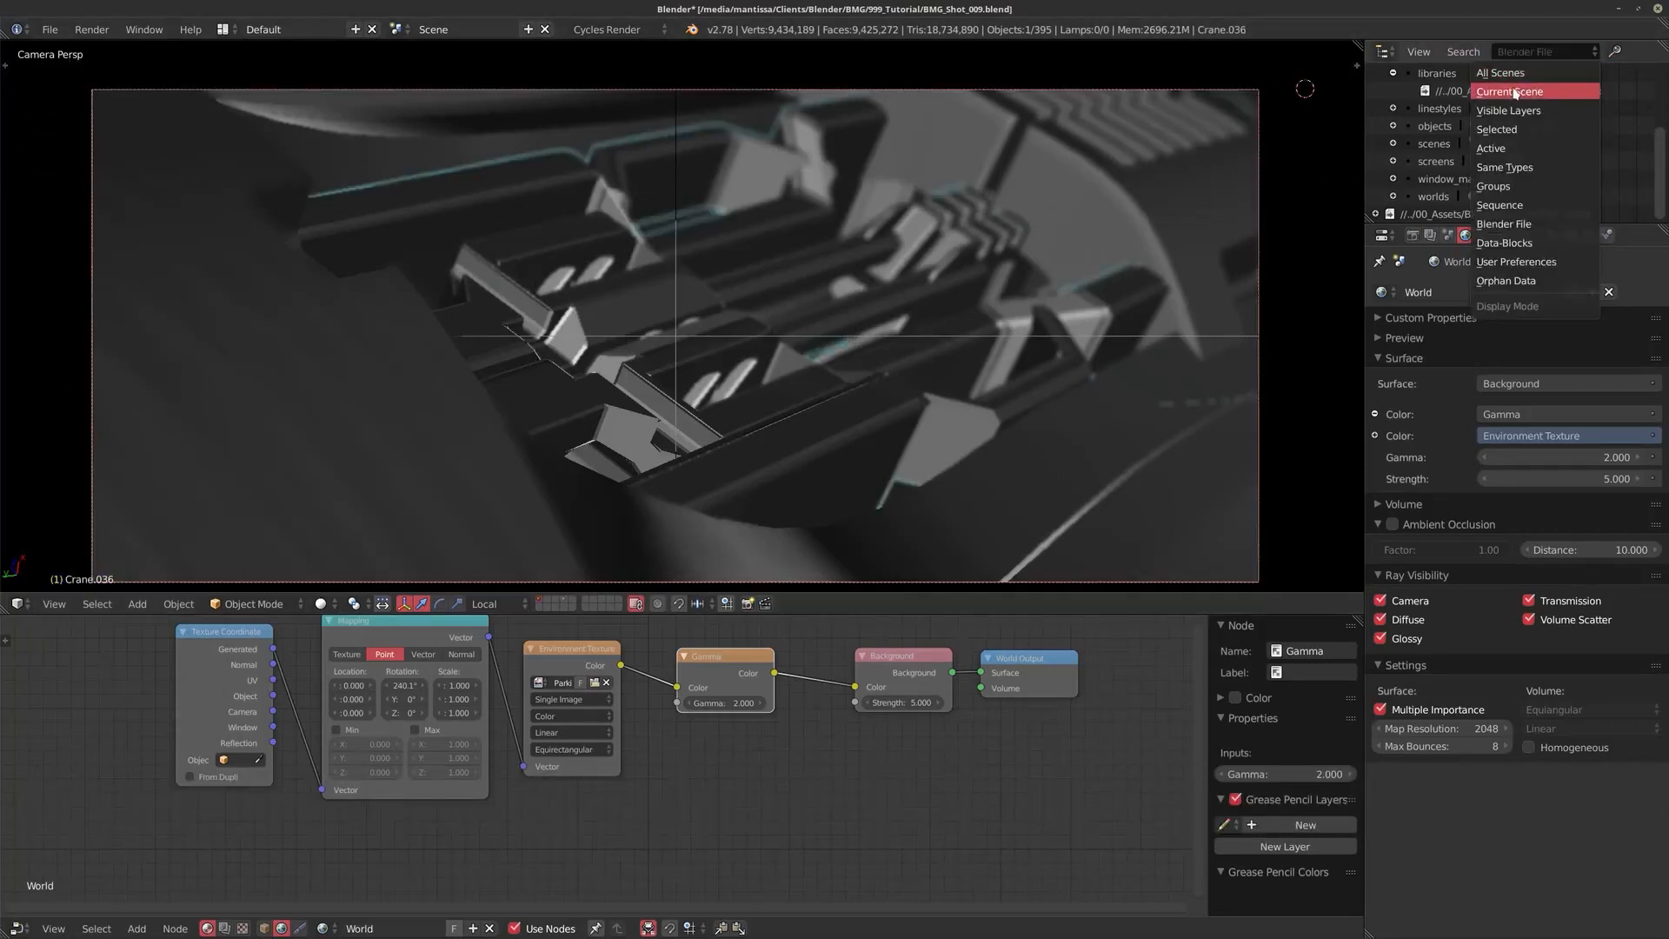
click(1512, 68)
Step: Clear the selection, box-select everything inside the camera frame at the first frame, and check the selected parts from outside the camera
key(a)
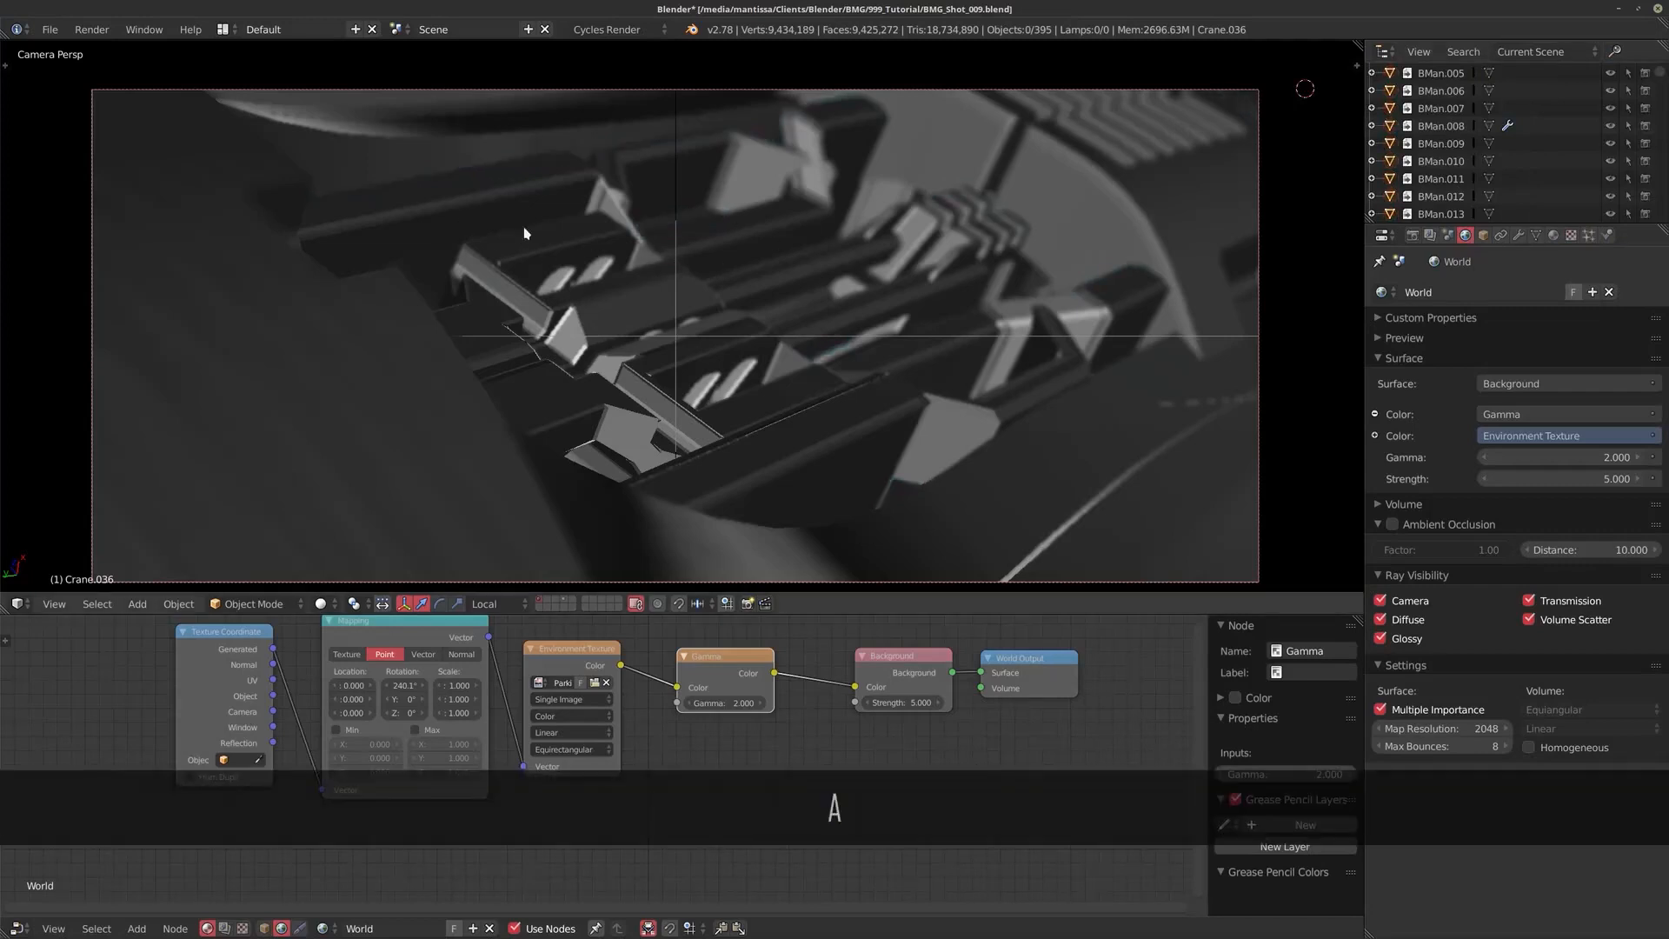
key(b)
drag(63, 73, 1287, 598)
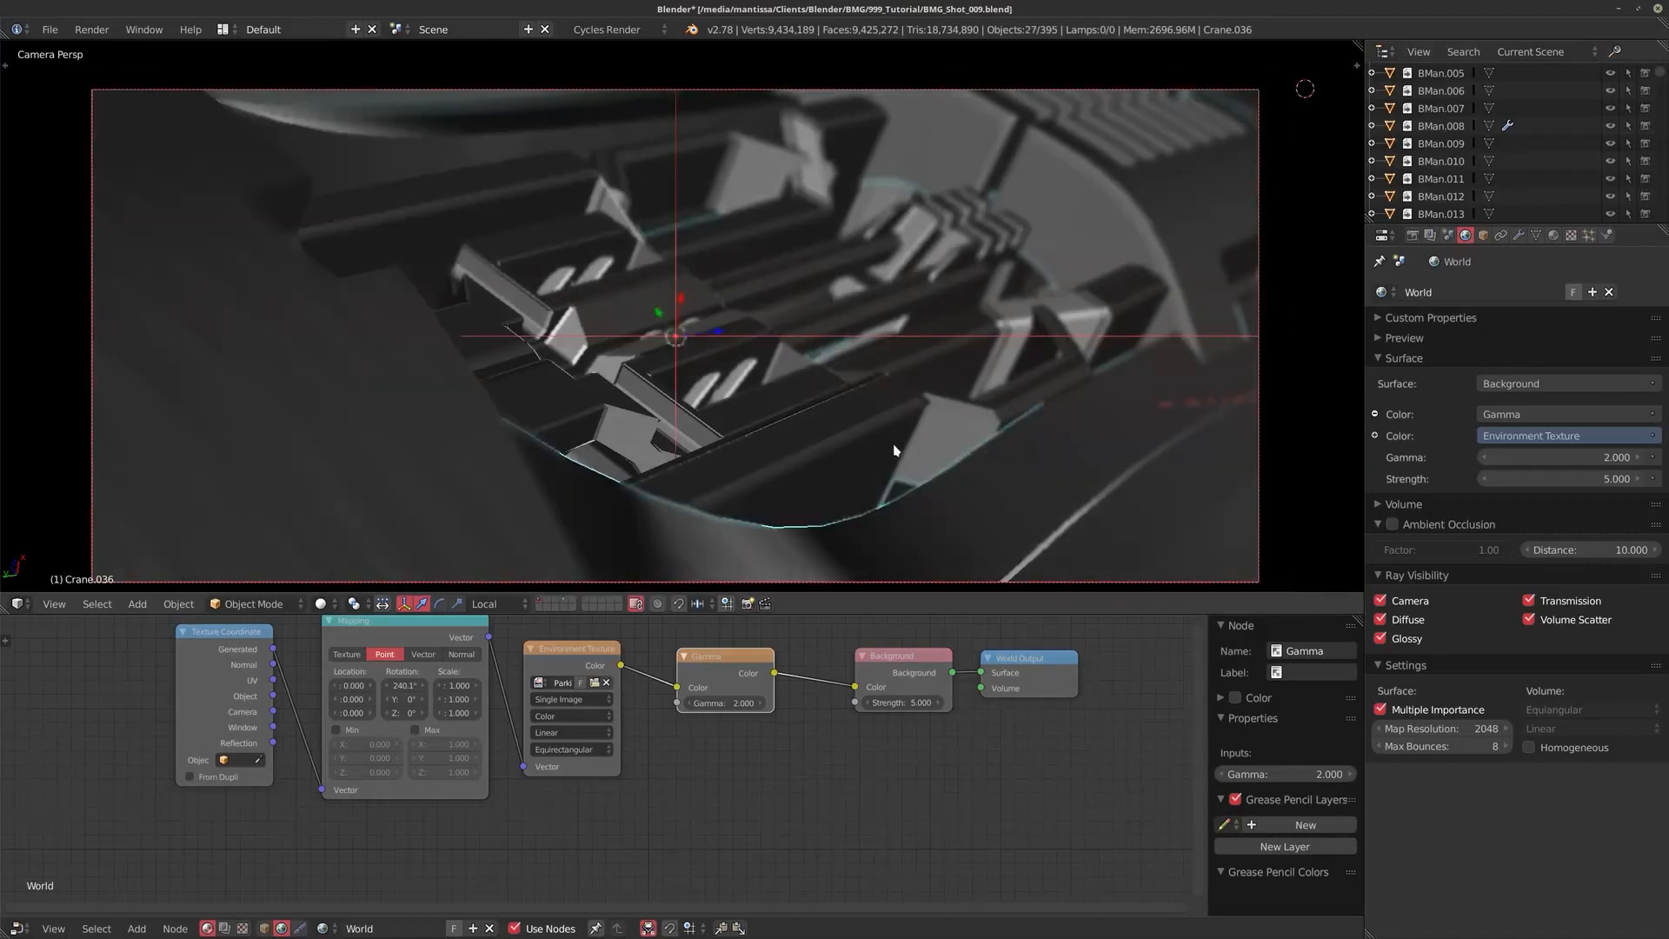
middle_drag(898, 429, 842, 536)
scroll(824, 469, down, 5)
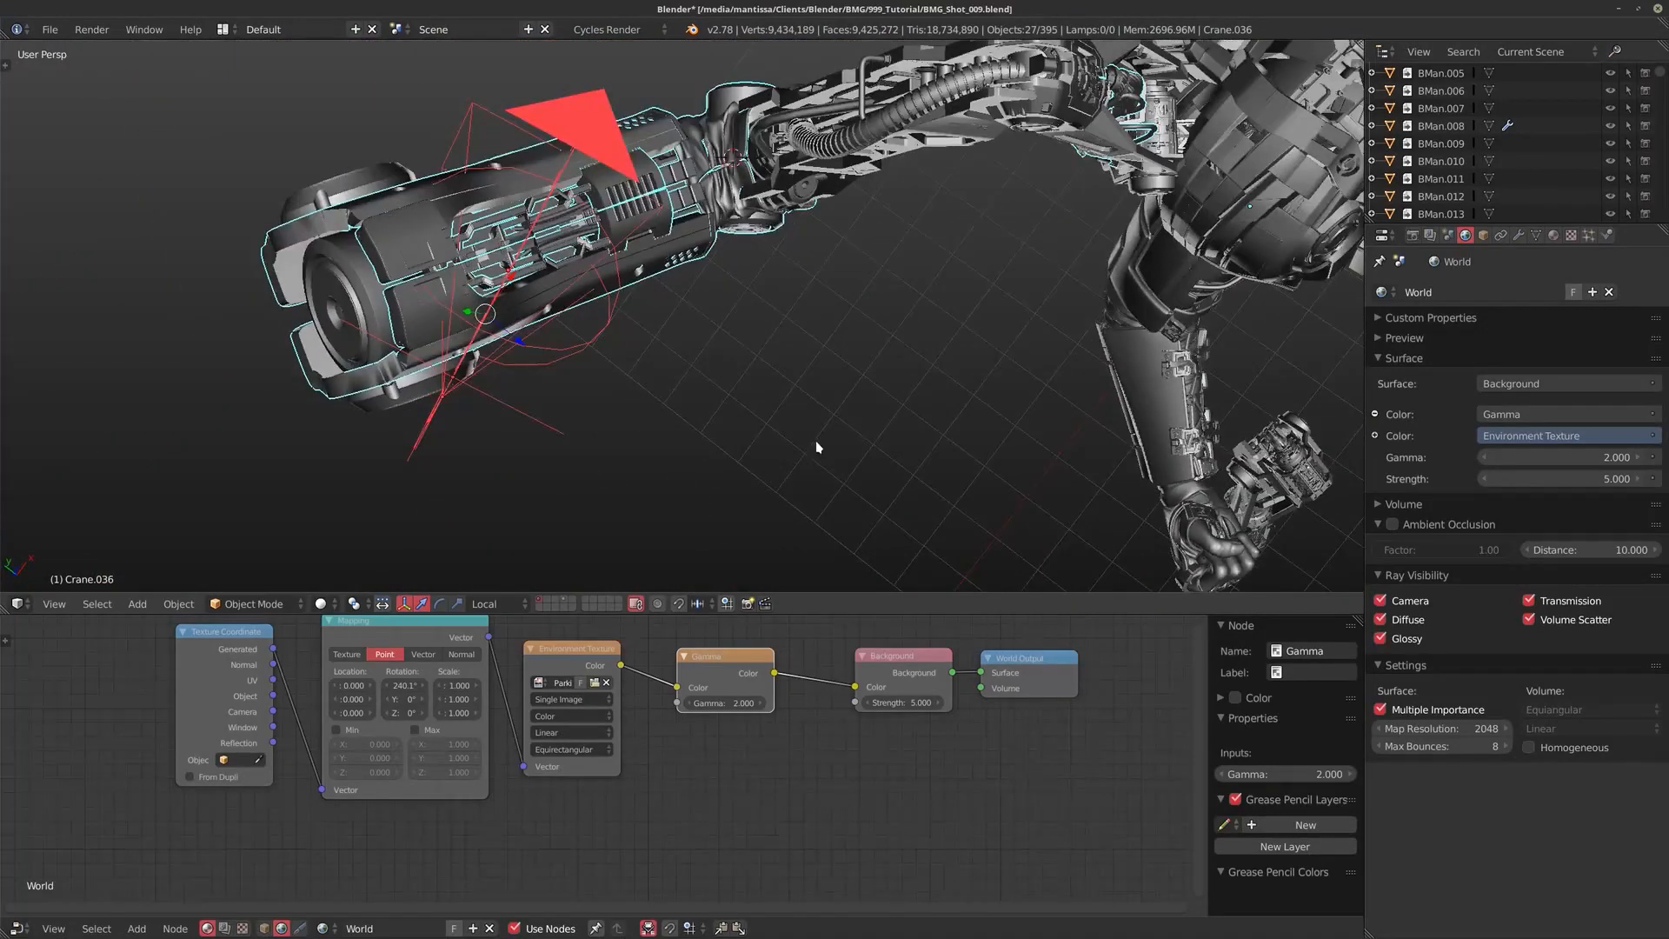
scroll(708, 477, down, 3)
mouse_move(734, 485)
middle_down()
mouse_move(733, 440)
mouse_move(764, 474)
middle_up()
scroll(752, 470, up, 4)
key(KP_0)
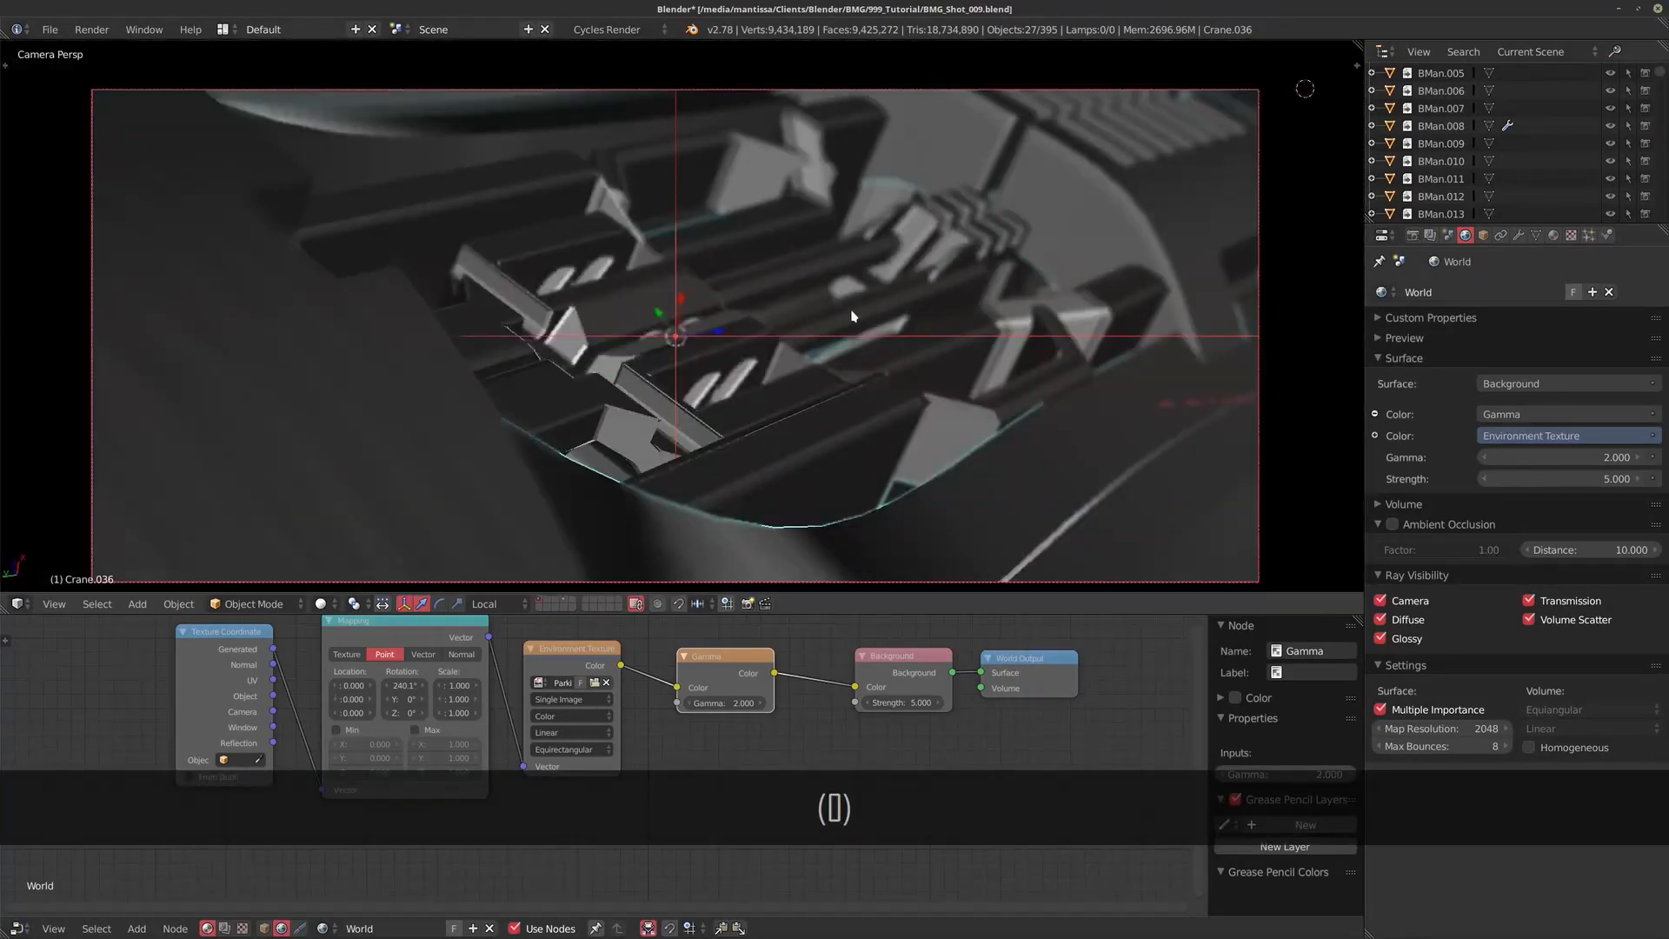
Step: Go to the last frame and add everything inside the camera frame to the selection
key(shift+Right)
key(b)
drag(49, 76, 1293, 620)
key(KP_Decimal)
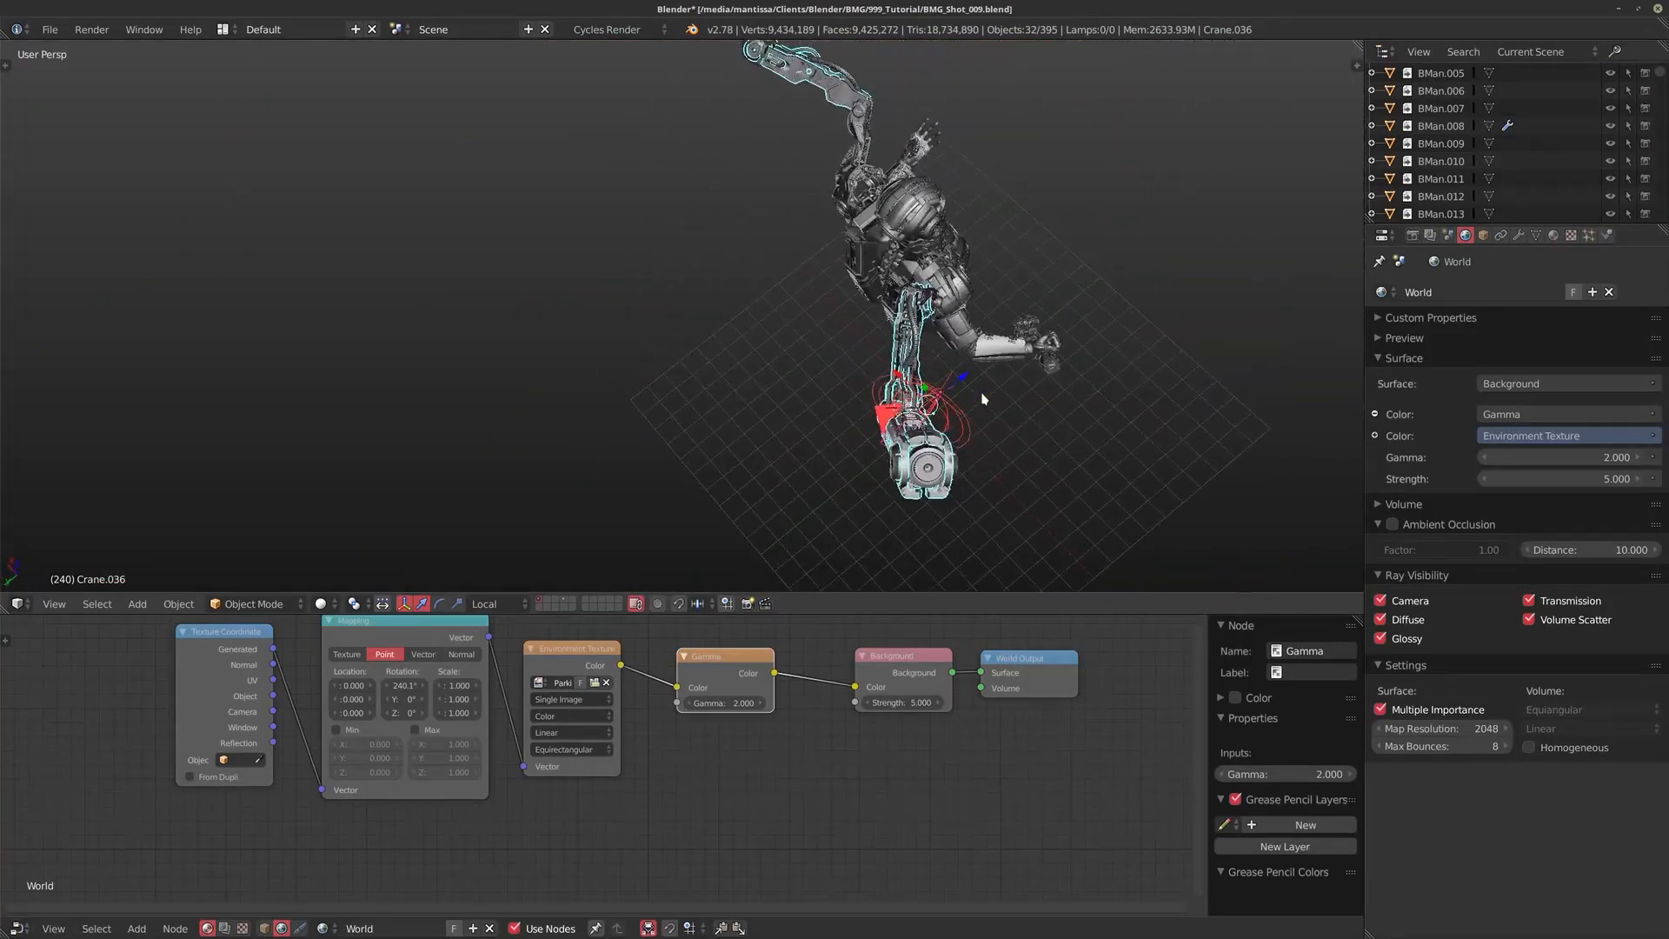
middle_drag(1052, 412, 821, 405)
scroll(782, 401, up, 3)
Step: Invert the selection and delete all the robot parts that the camera does not see
key(ctrl+i)
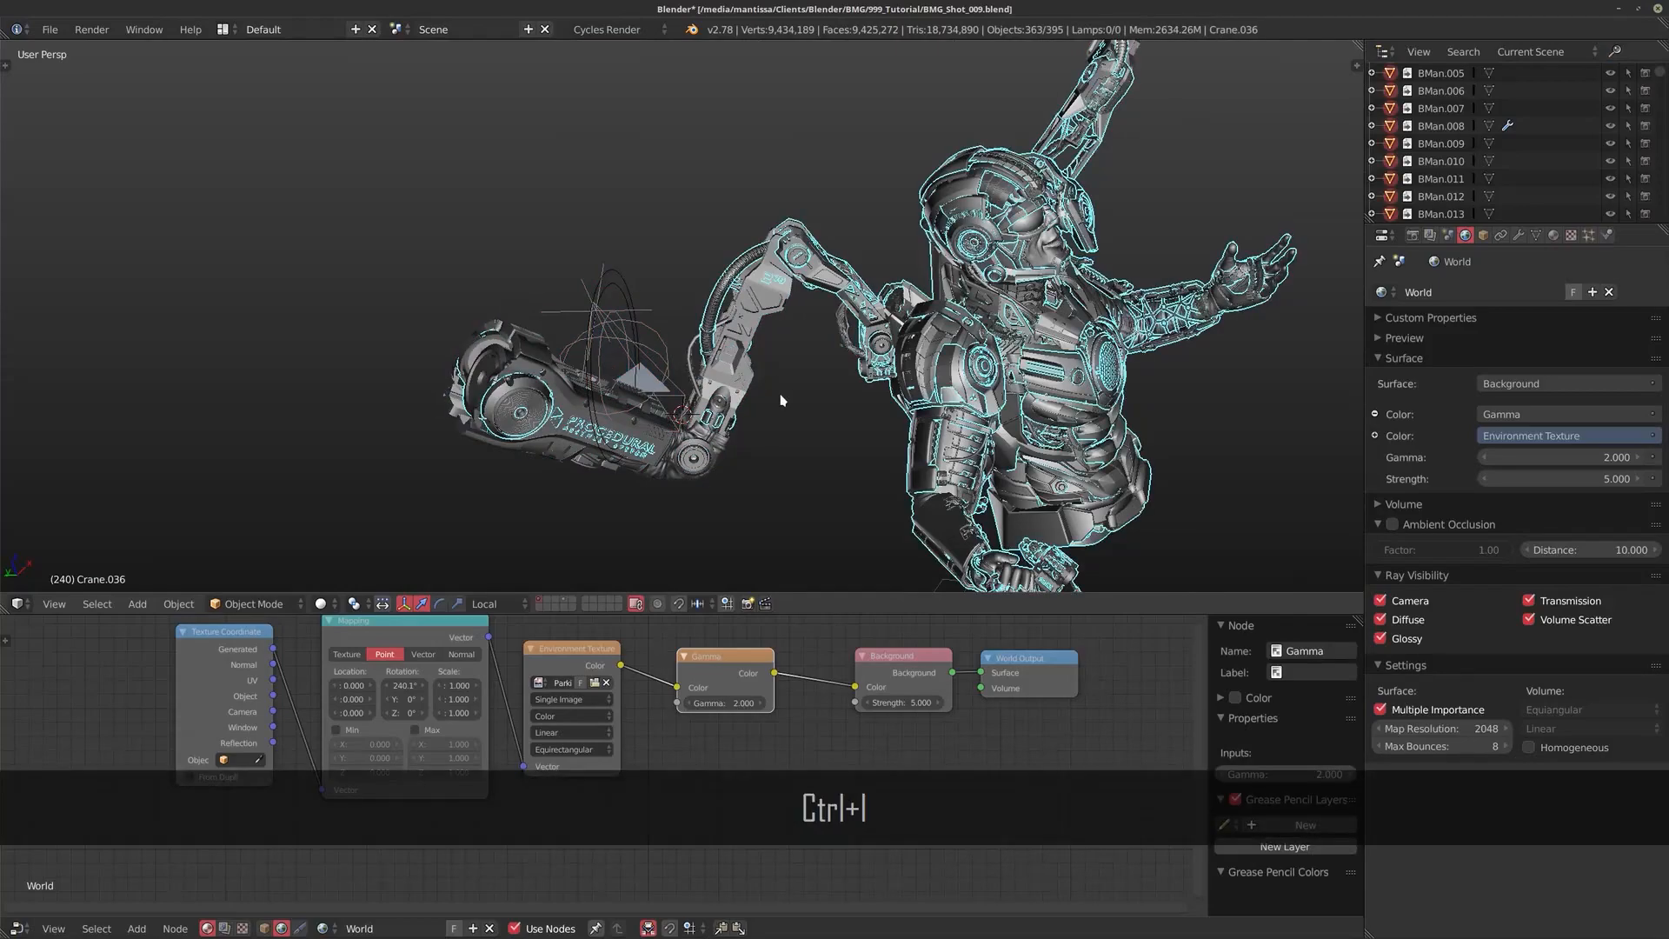
middle_drag(794, 387, 637, 362)
scroll(775, 410, up, 2)
middle_drag(775, 409, 782, 345)
shift+middle_drag(586, 329, 682, 331)
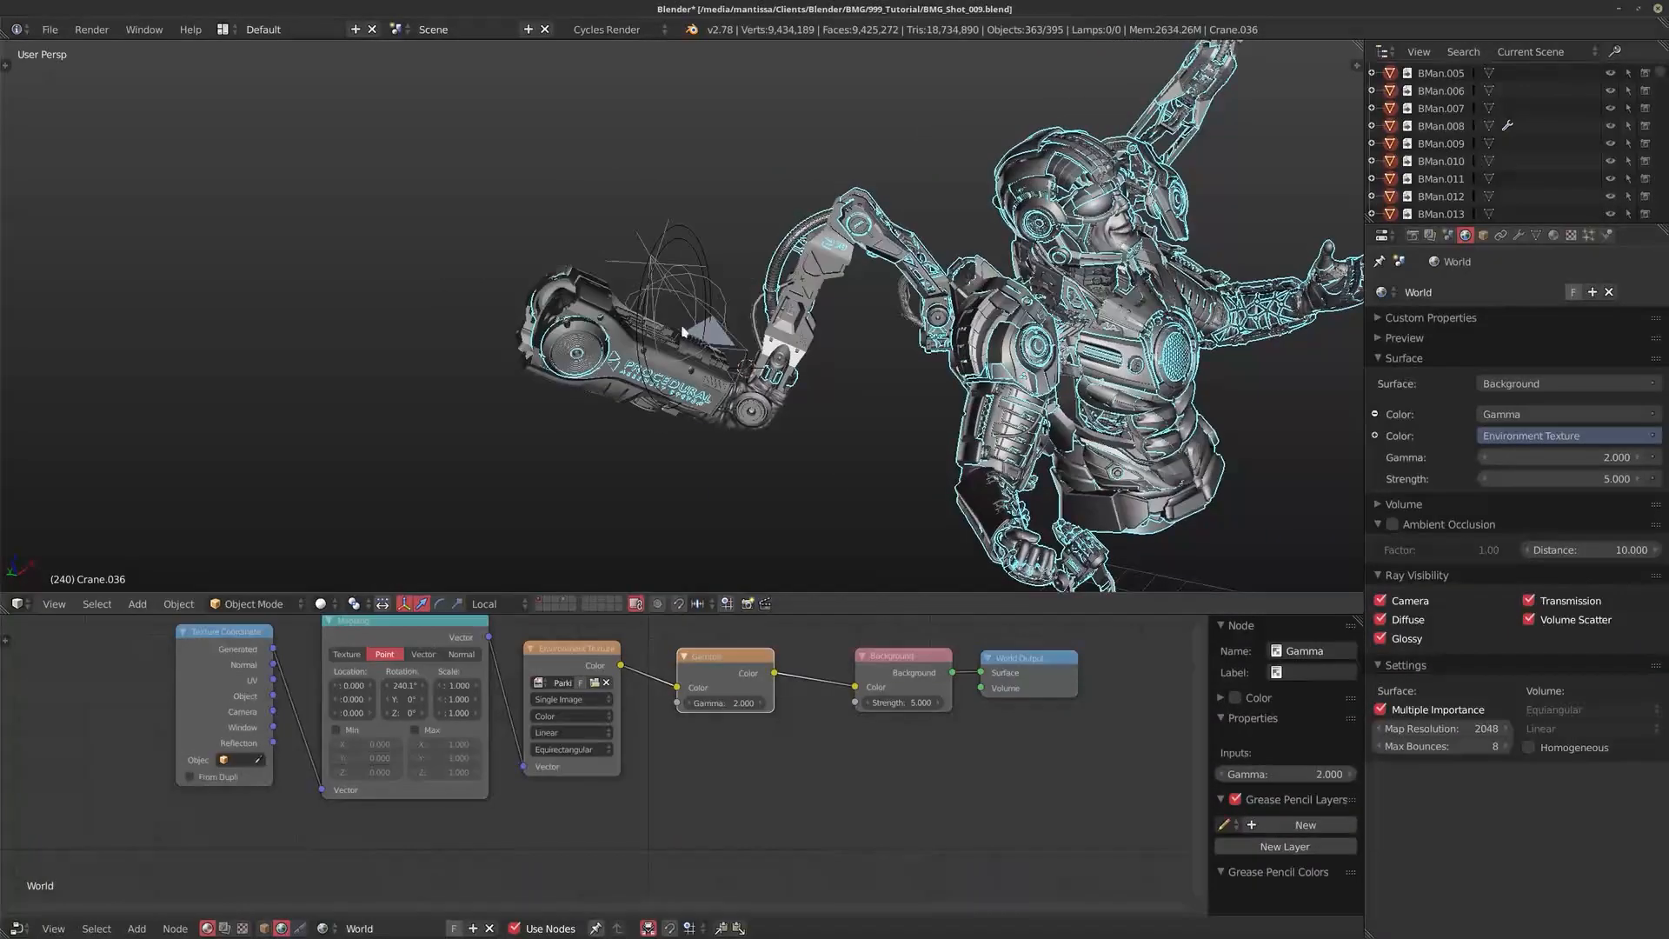
key(x)
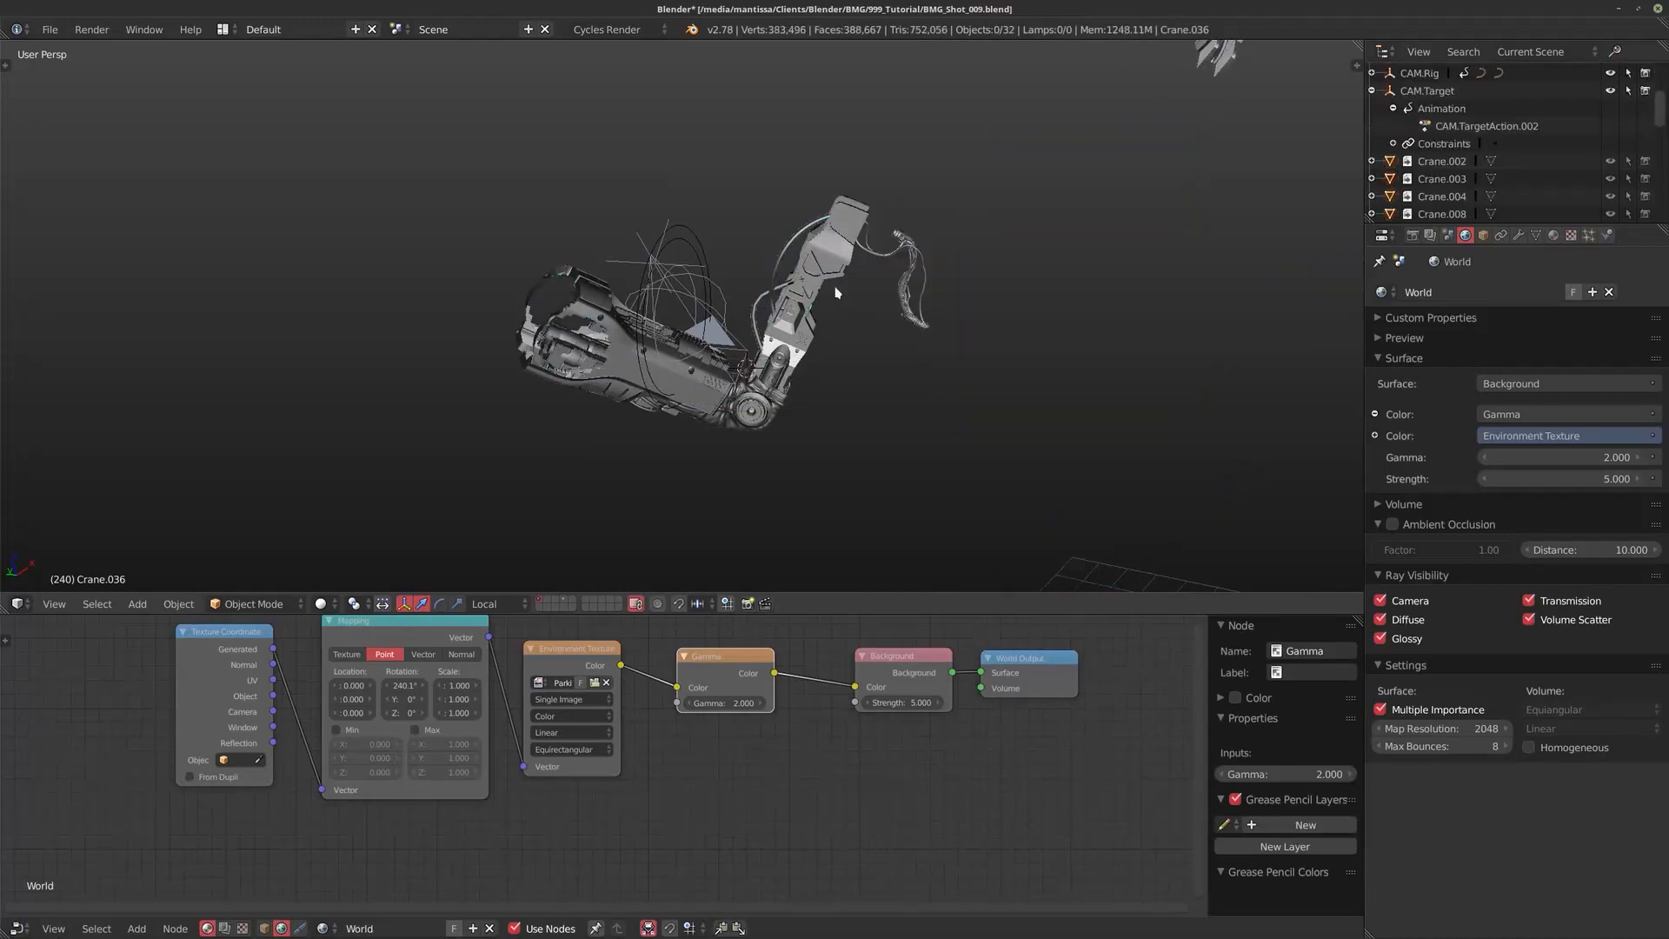
Step: Play the animation through the camera and check a frame in rendered shading
key(KP_0)
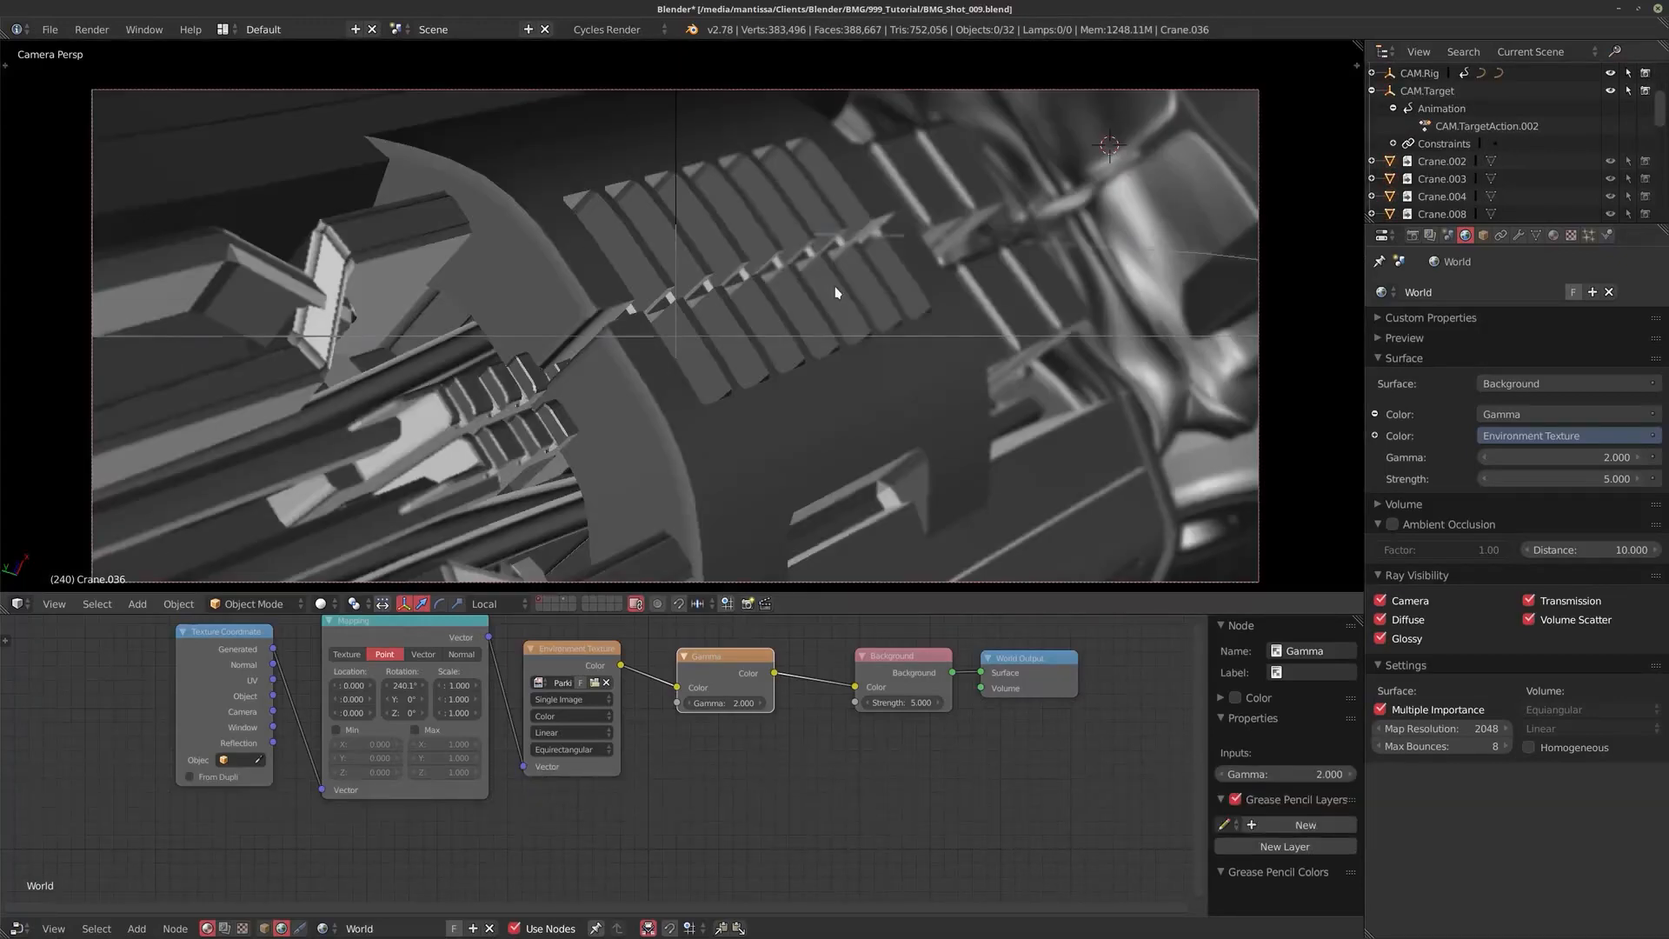
key(alt+a)
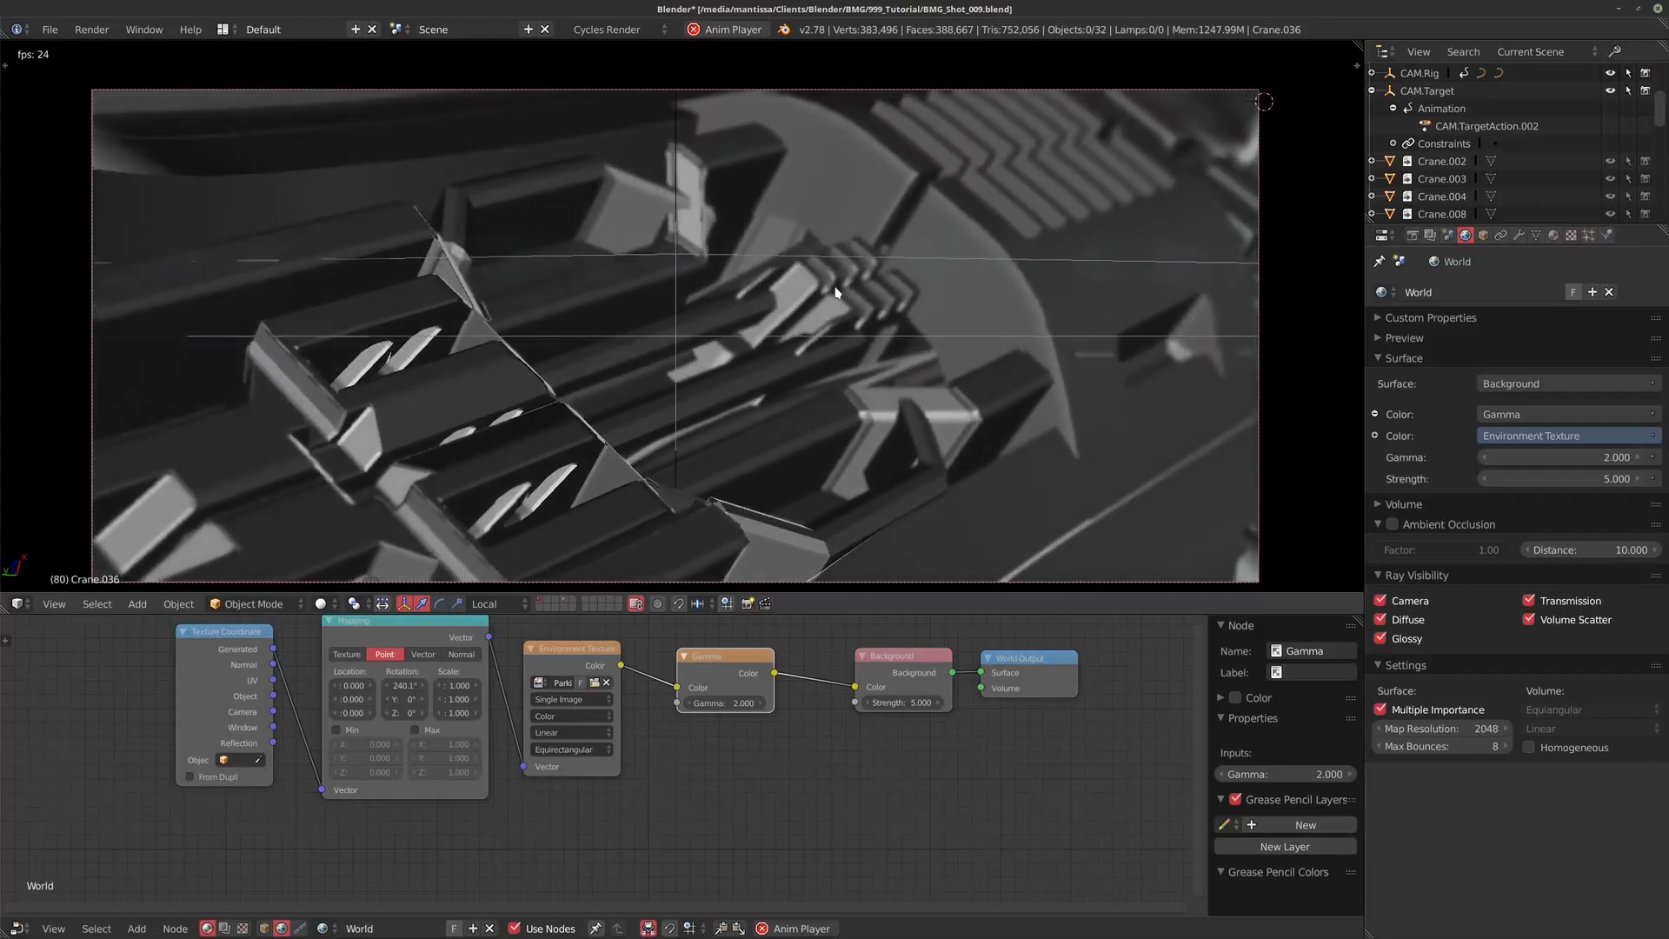
key(alt+a)
key(shift+z)
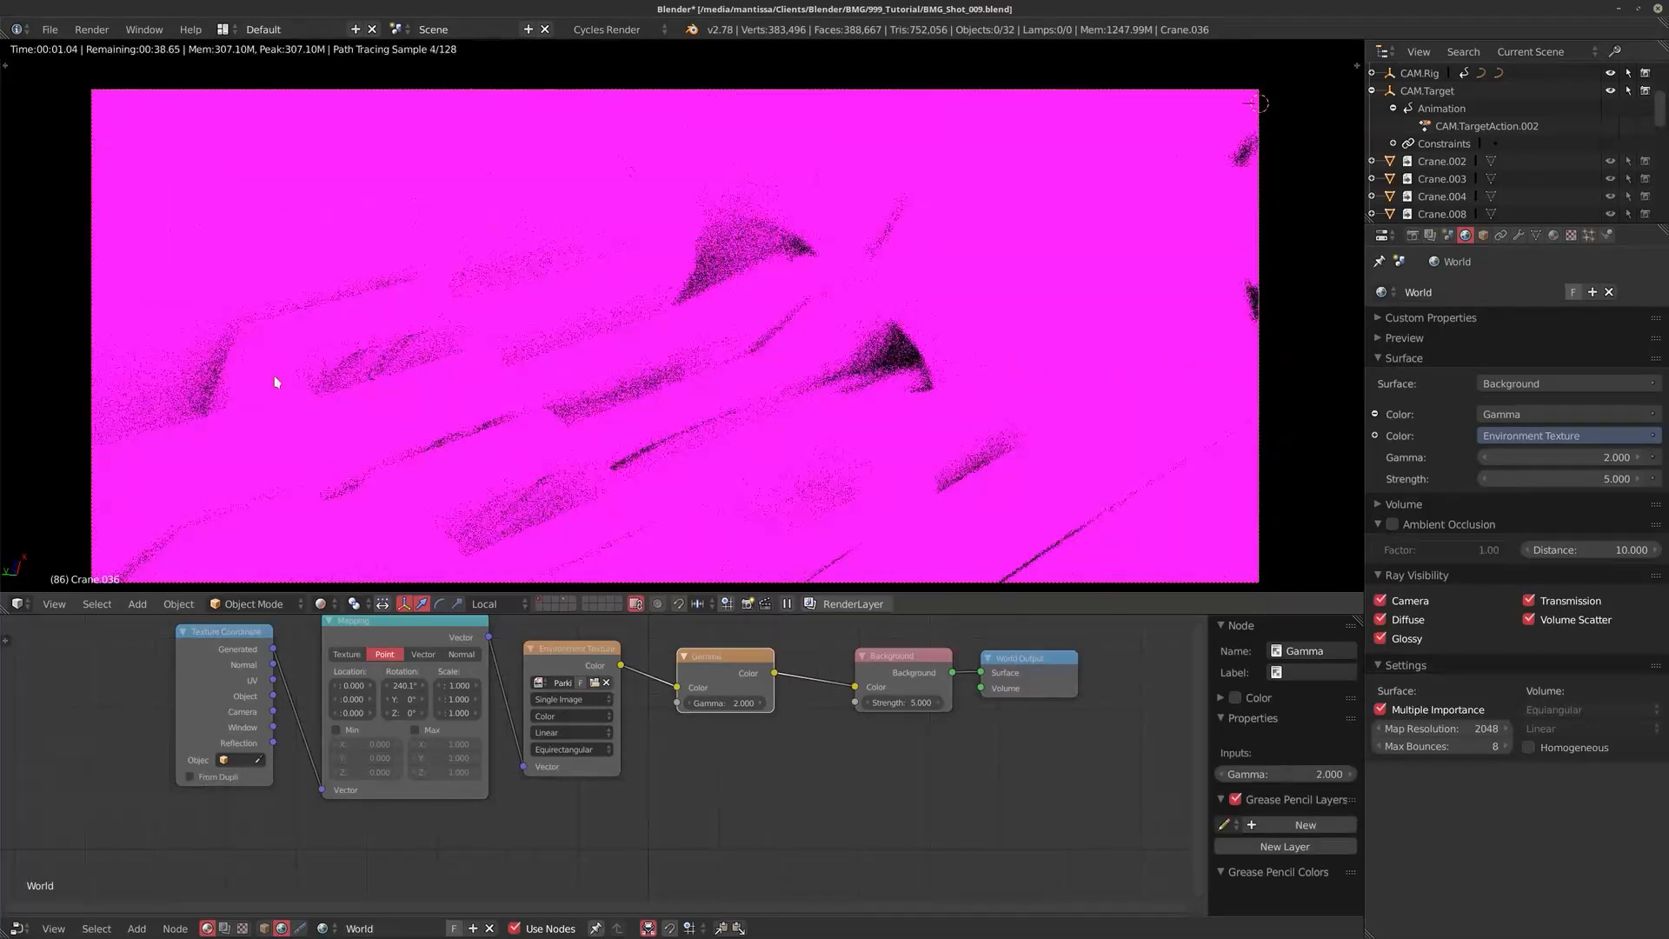
key(shift+z)
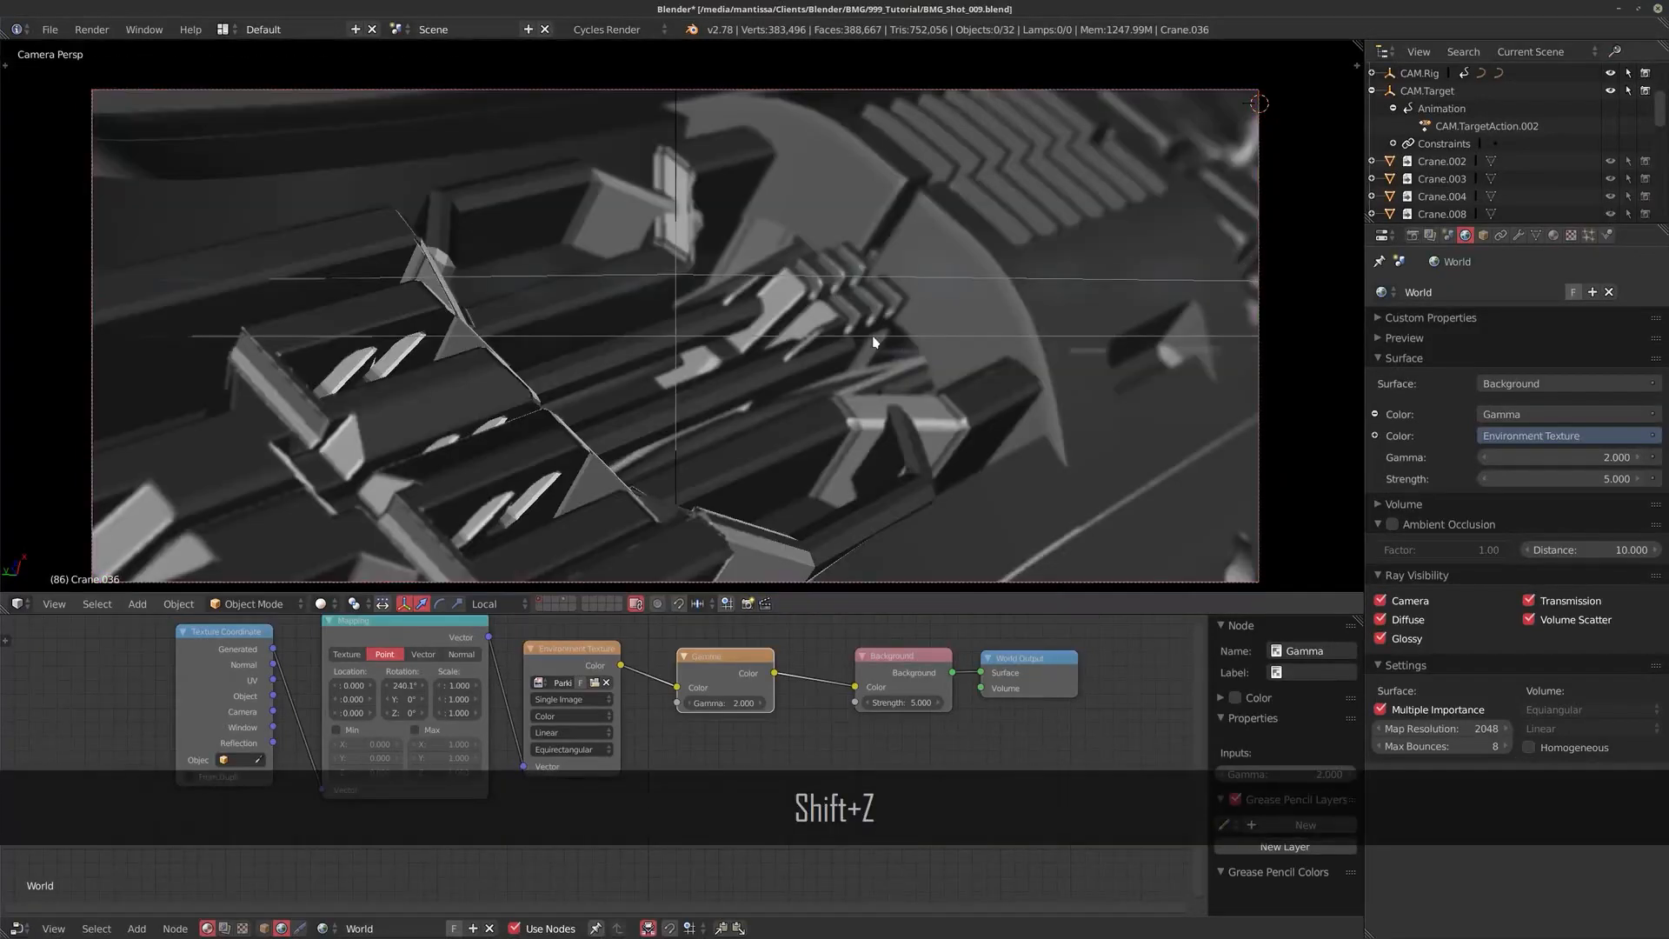
Step: Delete the world's Gamma, Environment Texture, Mapping and Texture Coordinate nodes, and reposition the Background node beside World Output
scroll(613, 639, down, 3)
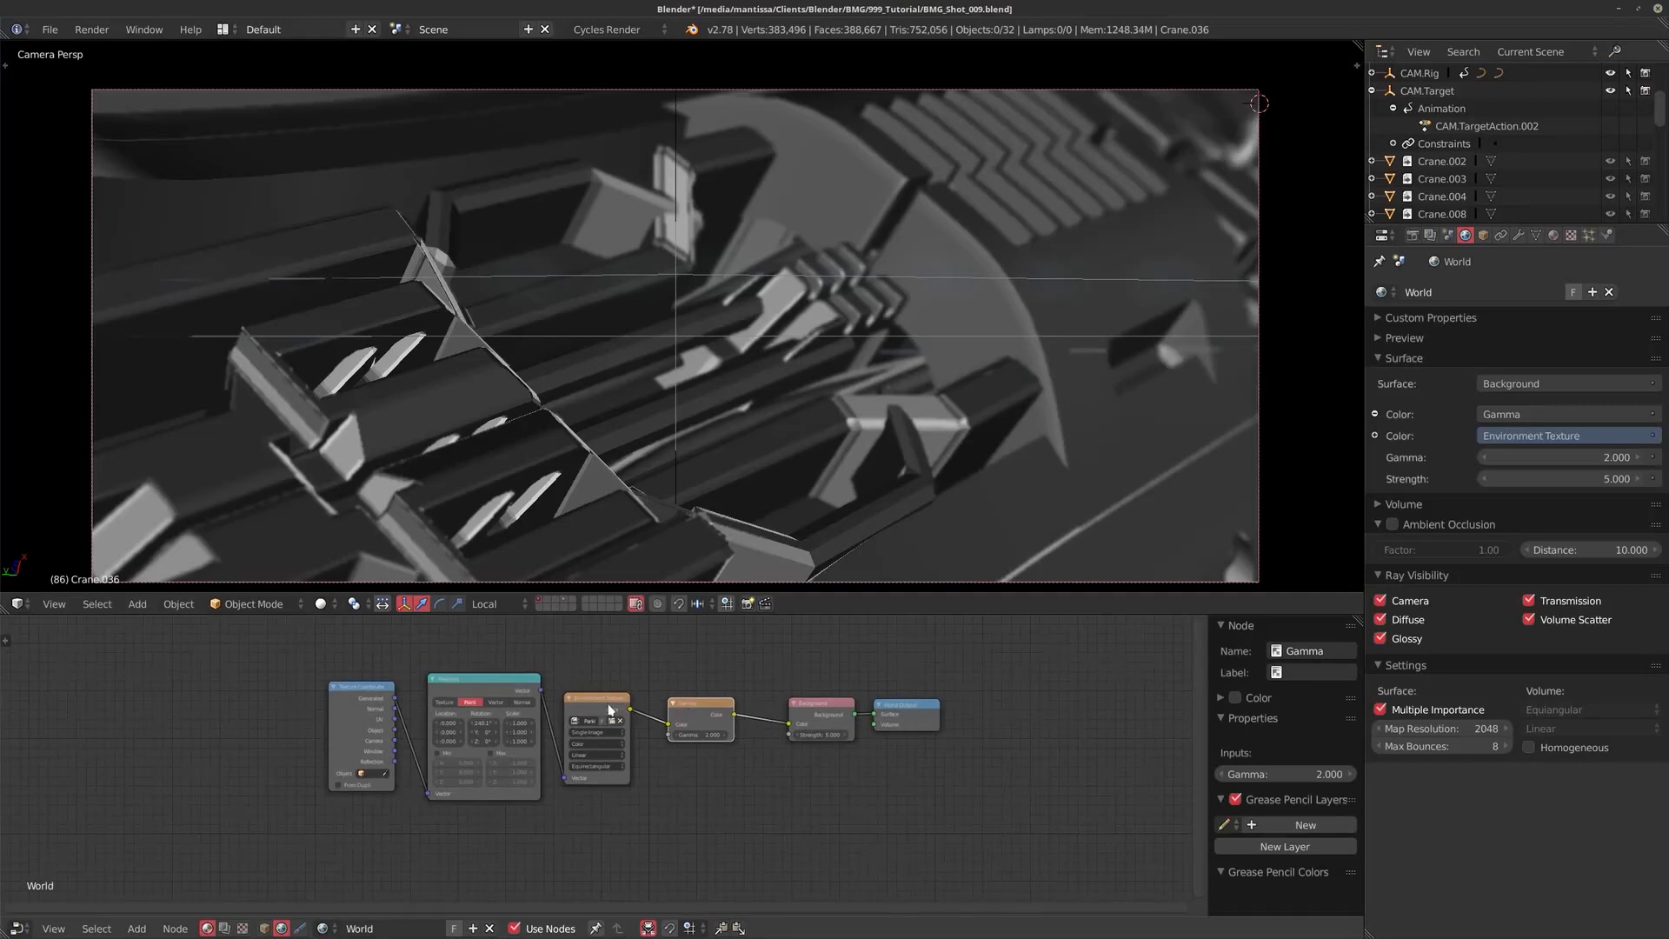
shift+click(611, 709)
shift+click(473, 681)
shift+click(368, 701)
key(ctrl+x)
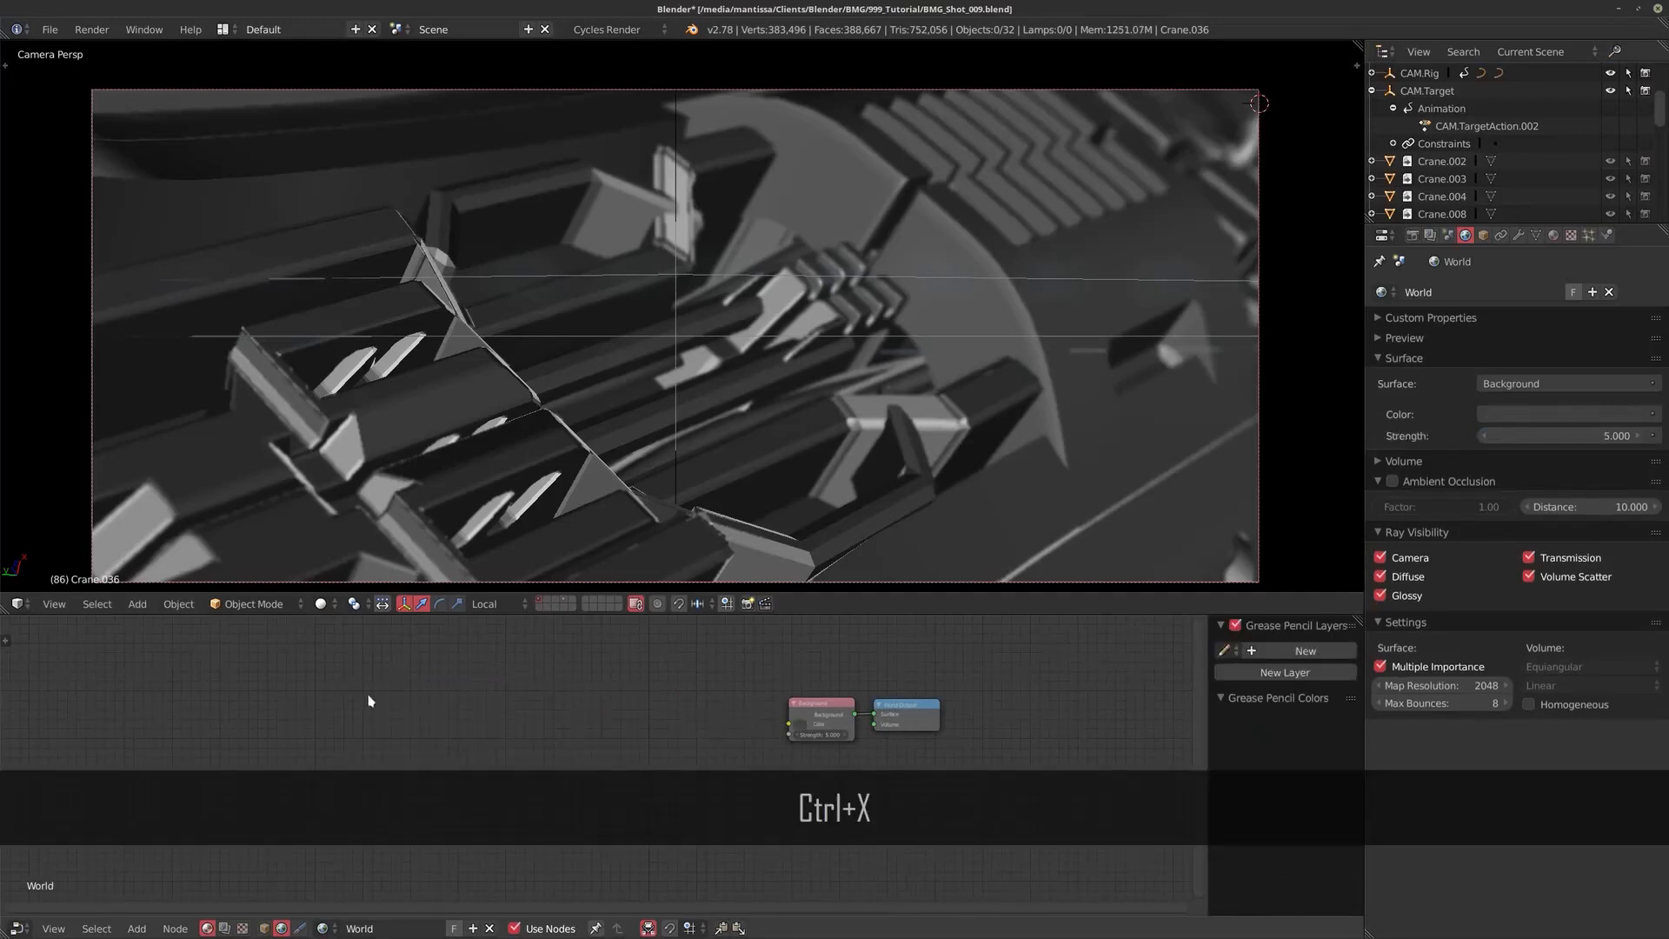
middle_drag(790, 689, 689, 660)
scroll(726, 678, up, 3)
drag(723, 668, 695, 680)
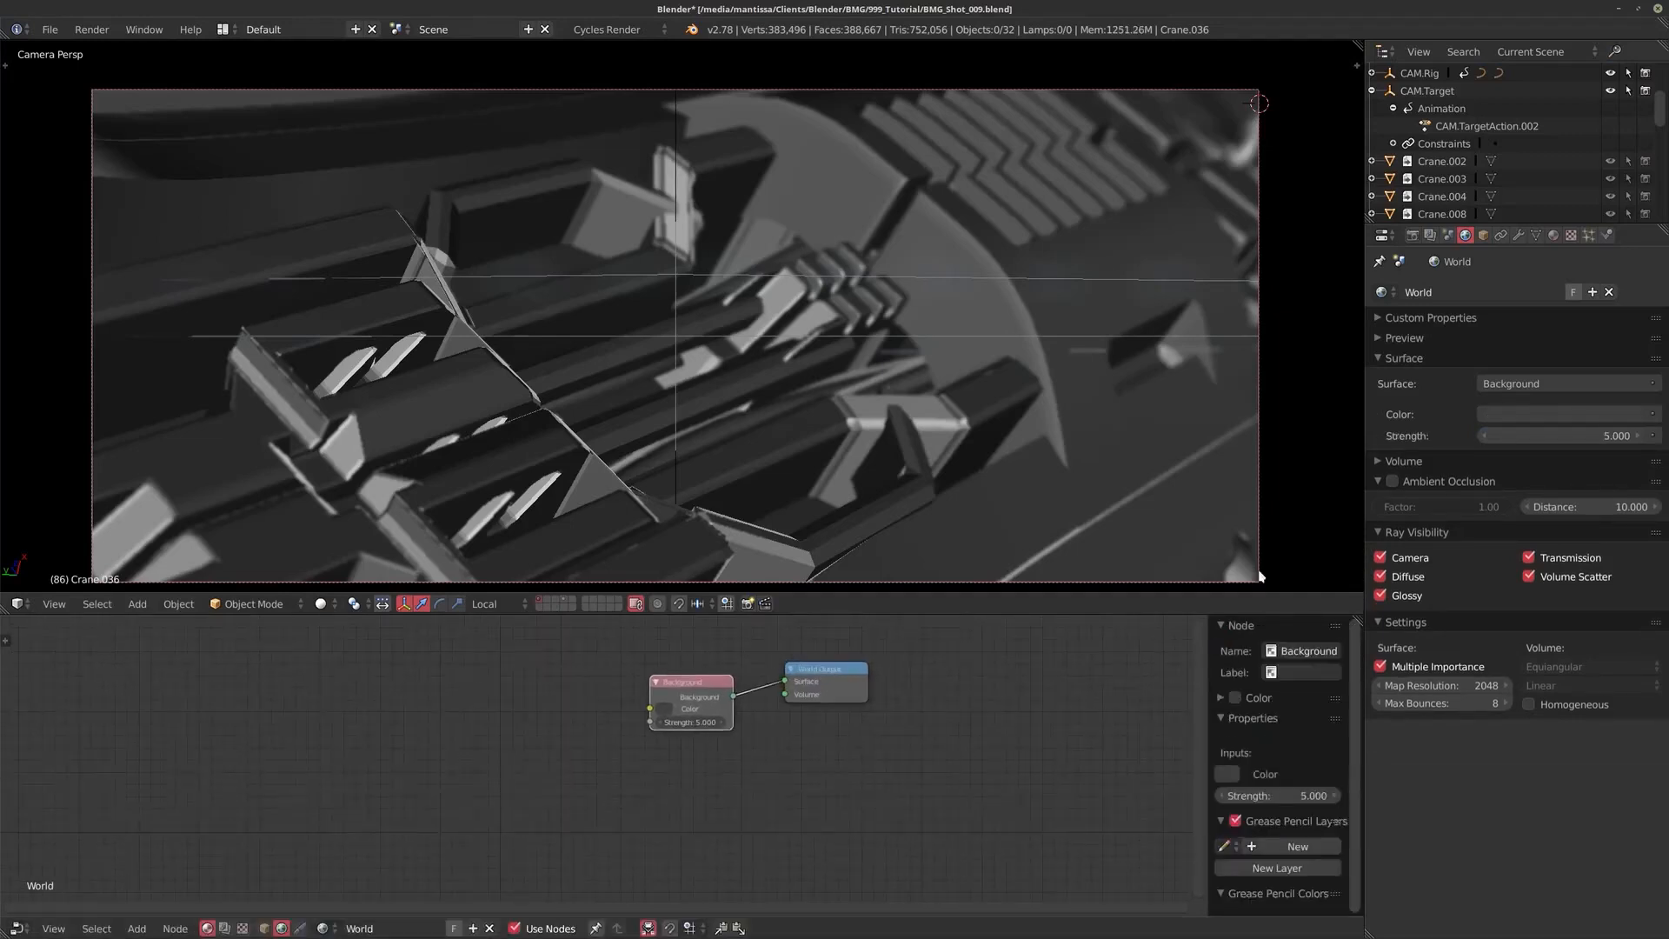
Step: Set the world background strength to 1 and its multiple importance map resolution to 1024
click(1543, 441)
text(1)
key(Return)
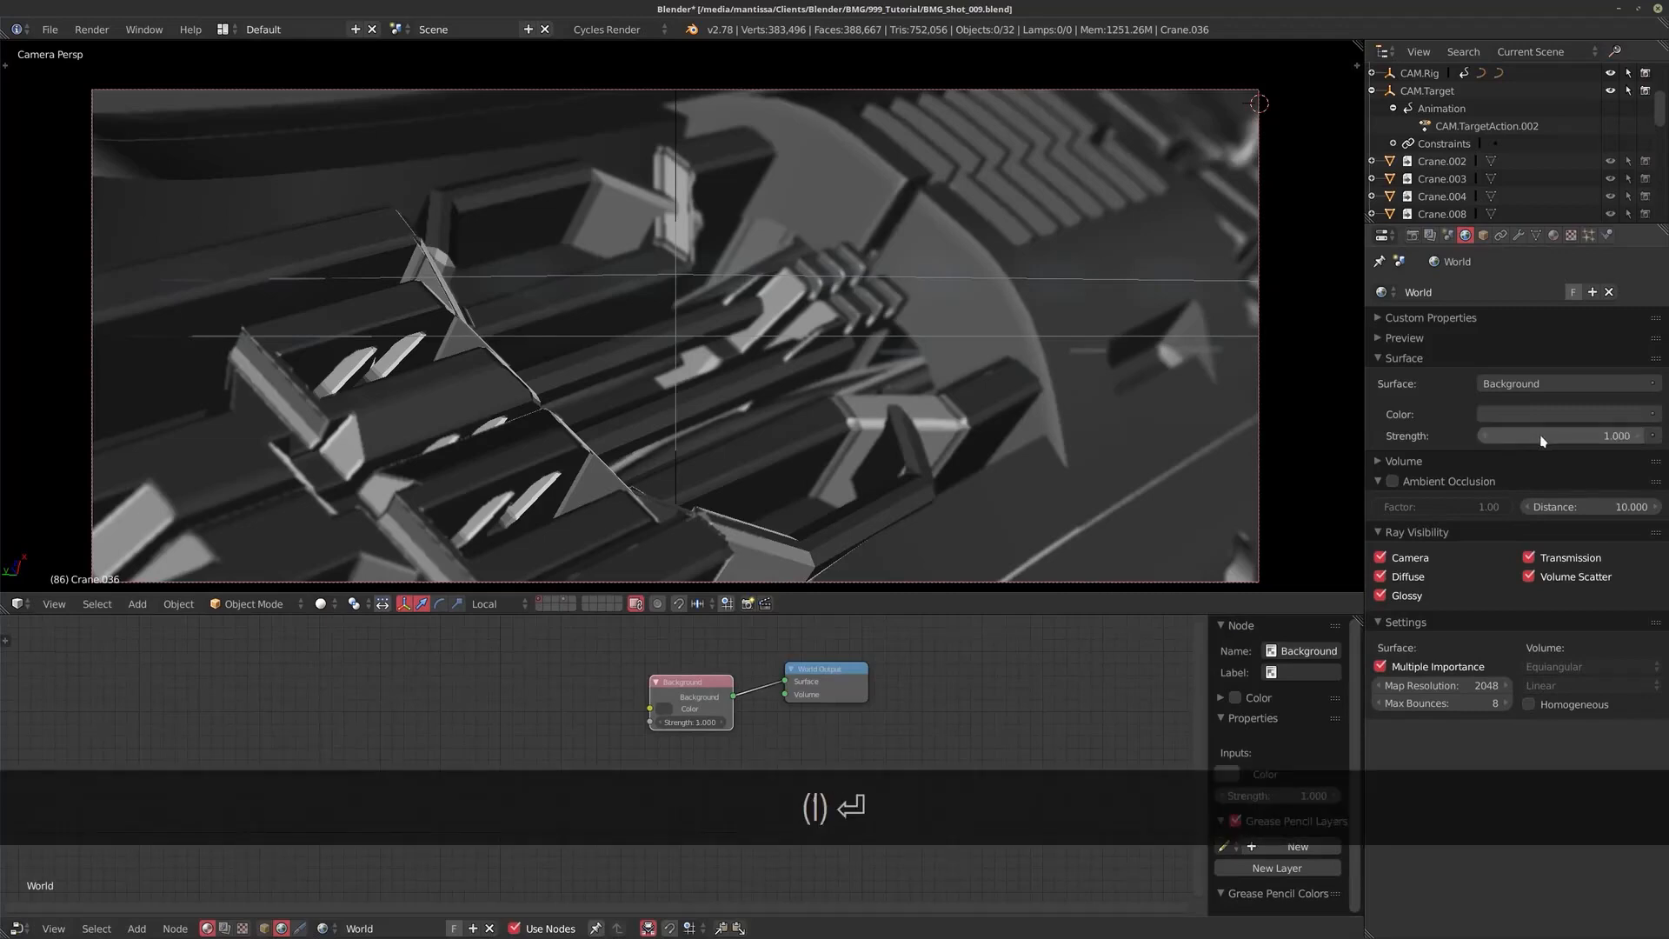
click(1420, 689)
text(1024)
key(Return)
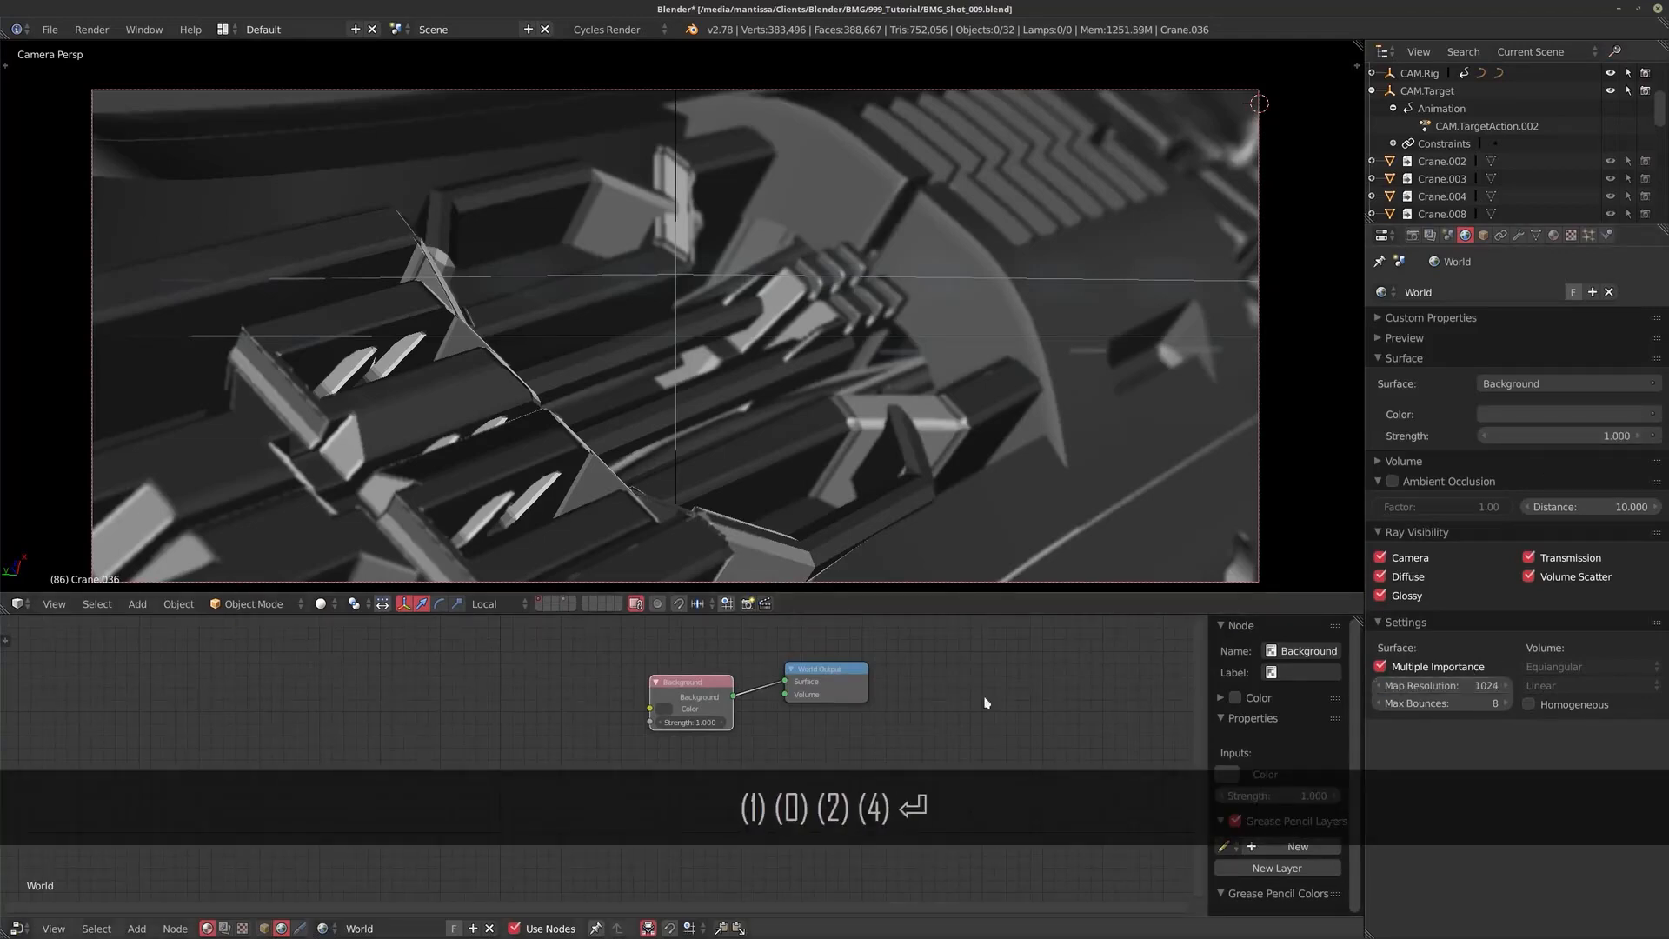
Step: Move the Background node away from World Output and preview the camera view in rendered shading
scroll(986, 703, down, 2)
middle_drag(808, 717, 858, 741)
scroll(848, 735, up, 2)
drag(755, 711, 522, 786)
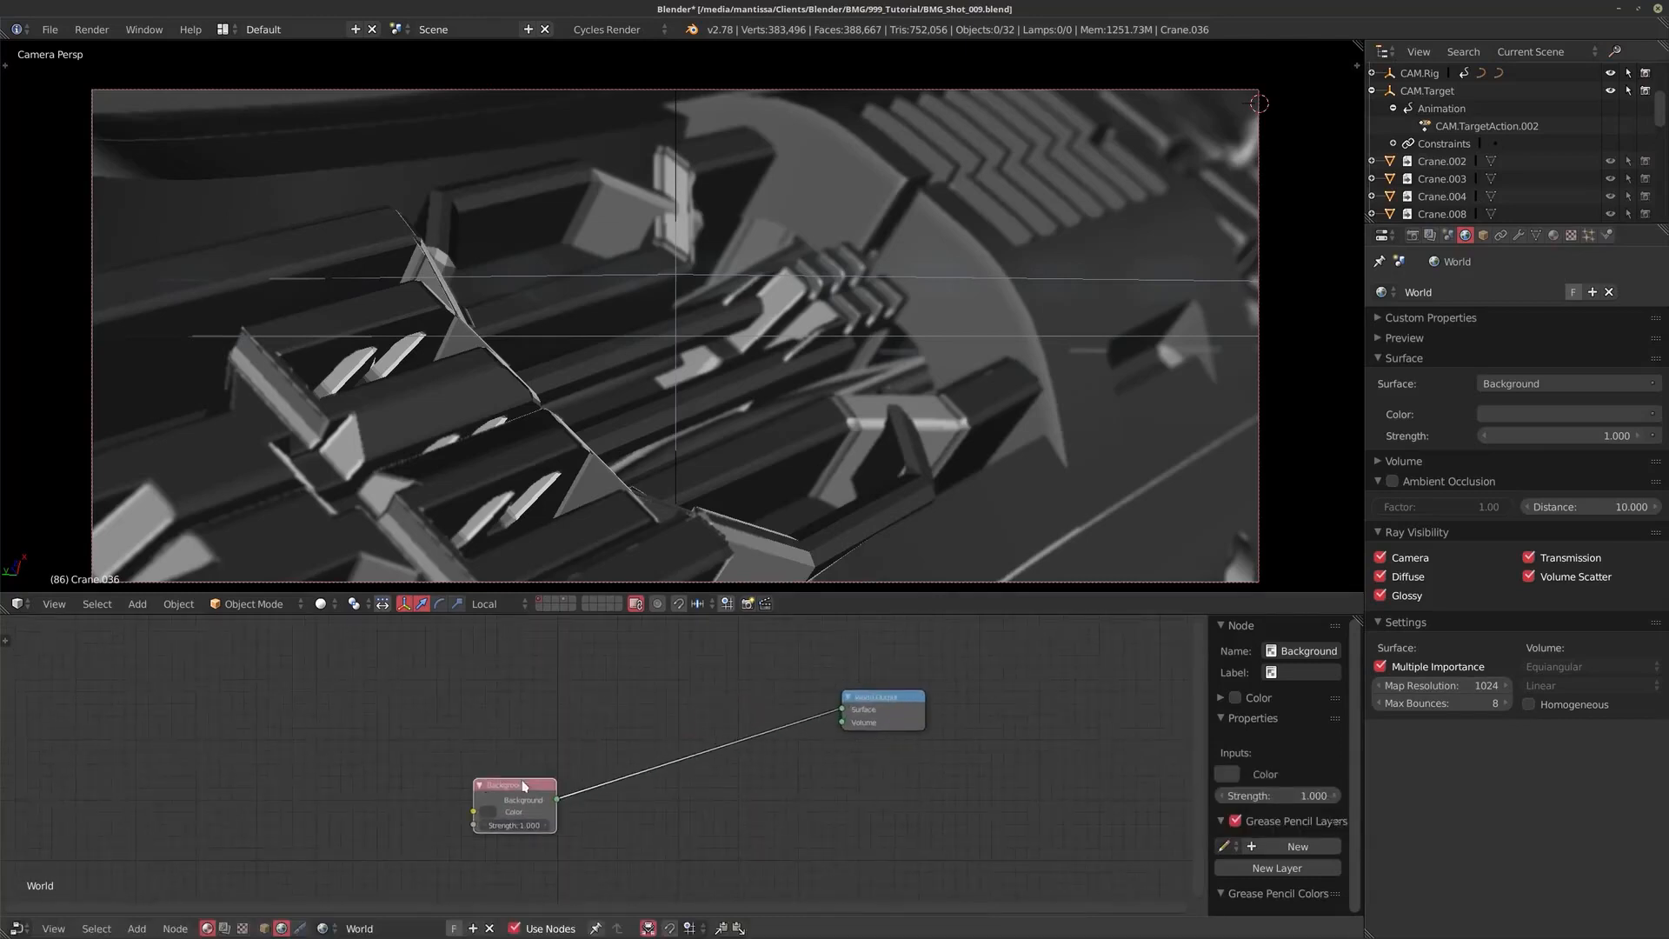
middle_drag(523, 782, 635, 727)
key(shift+z)
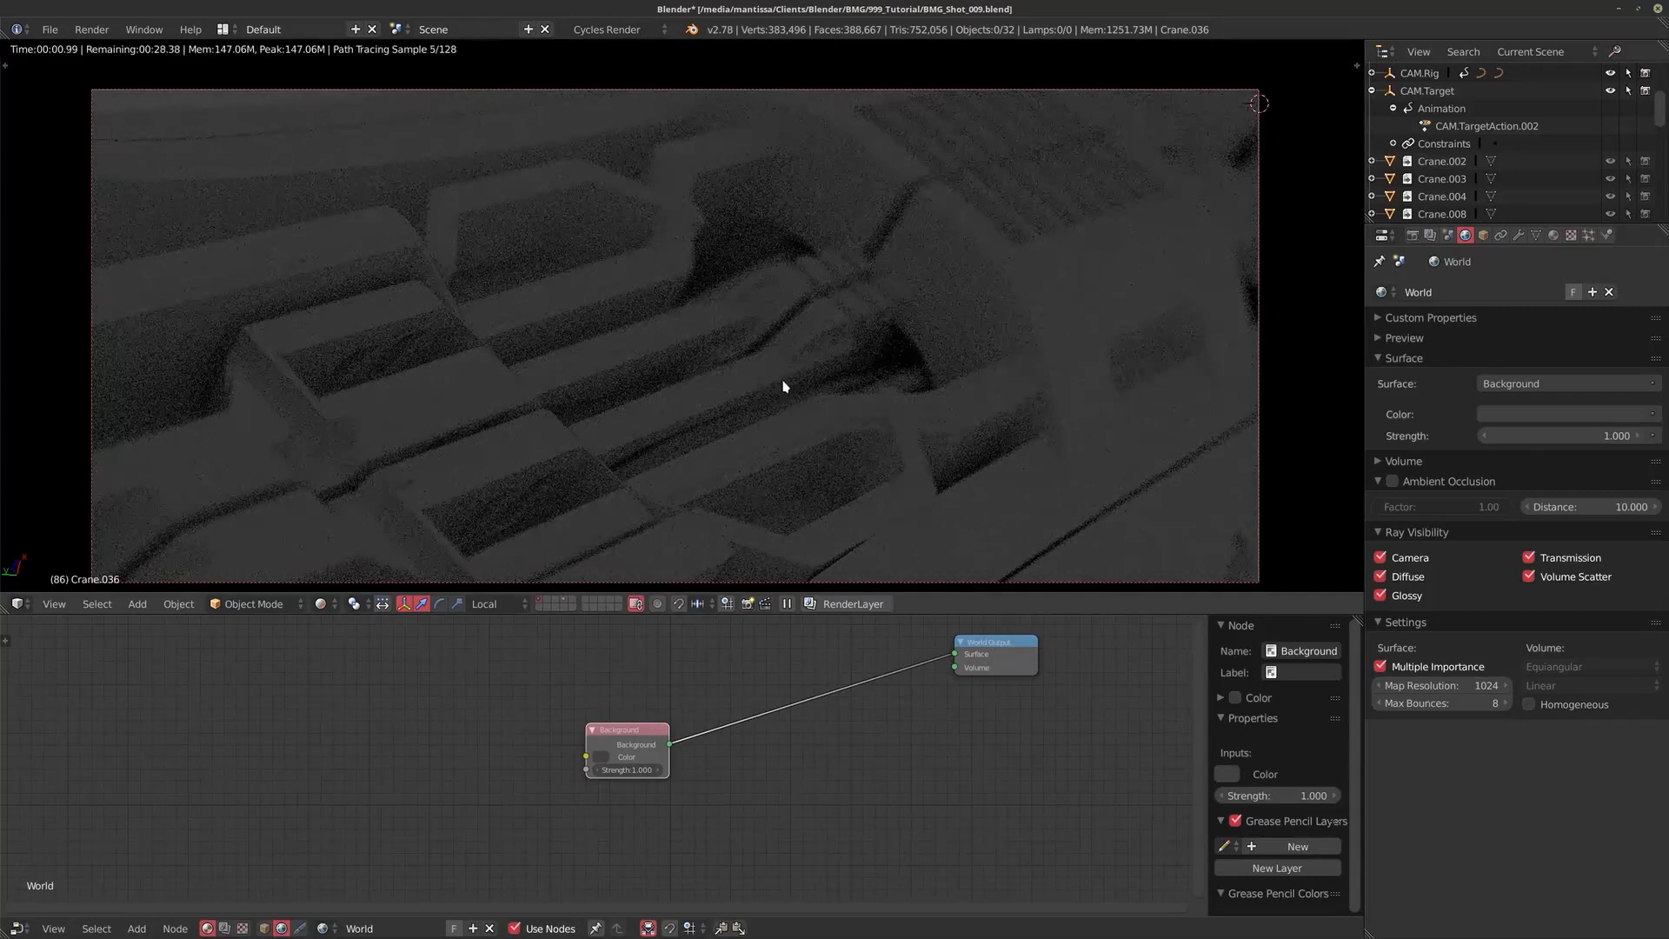
mouse_move(718, 711)
middle_down()
mouse_move(734, 696)
mouse_move(717, 725)
middle_up()
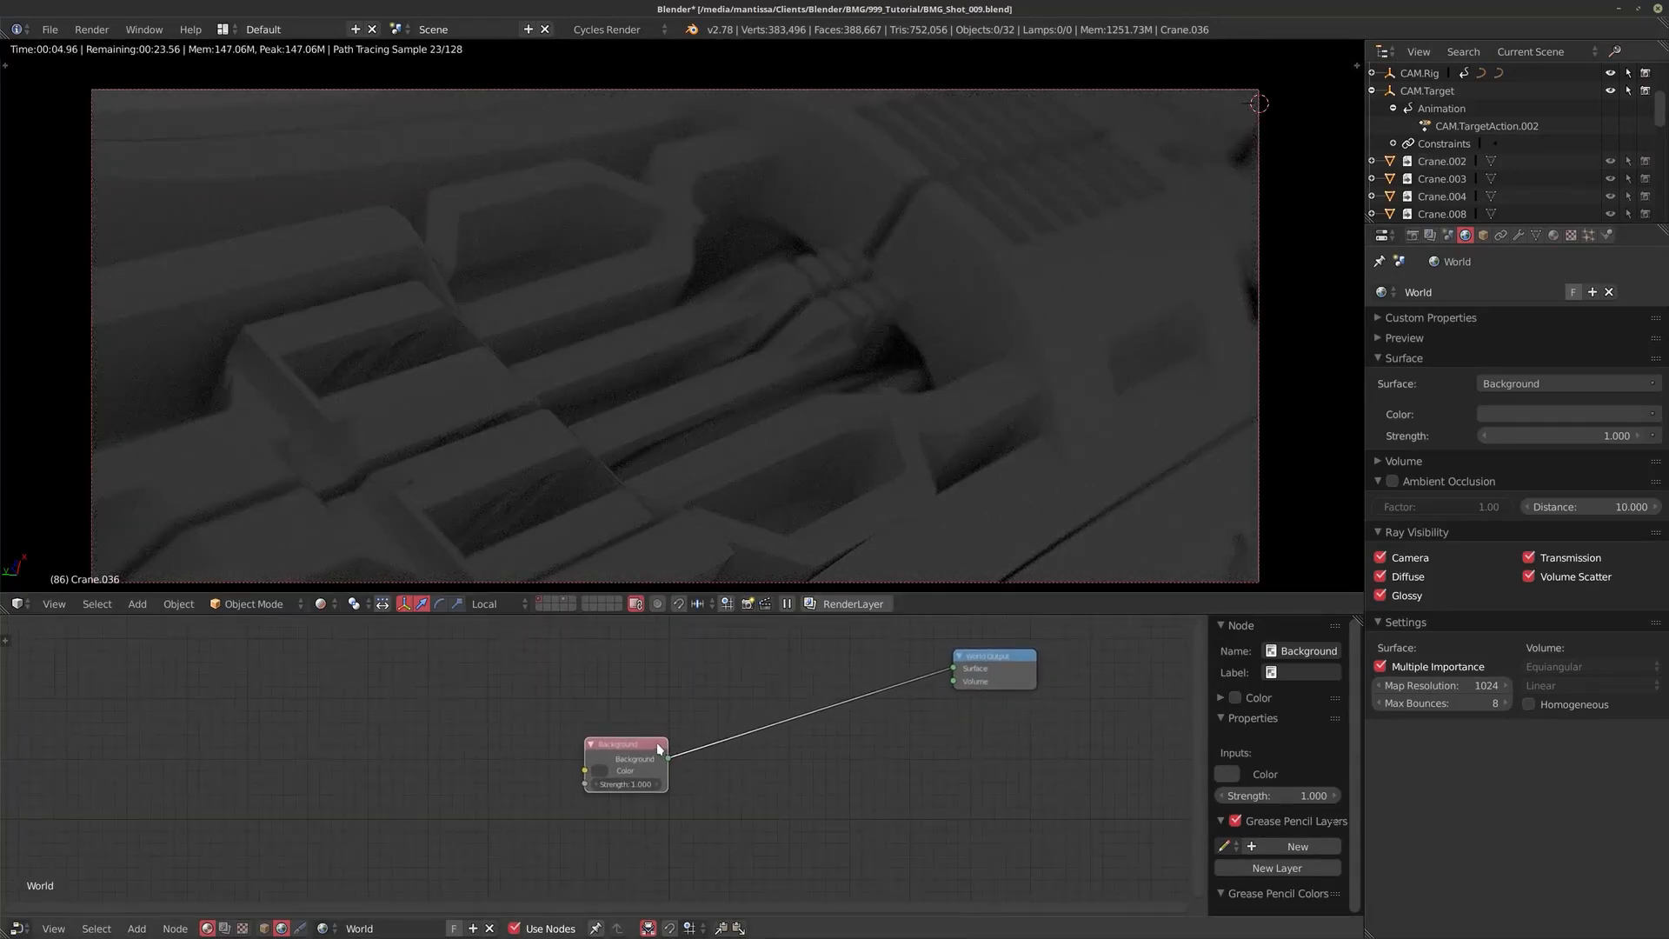
Step: Place the World Output and Background nodes side by side again and leave rendered shading
middle_drag(557, 672, 600, 656)
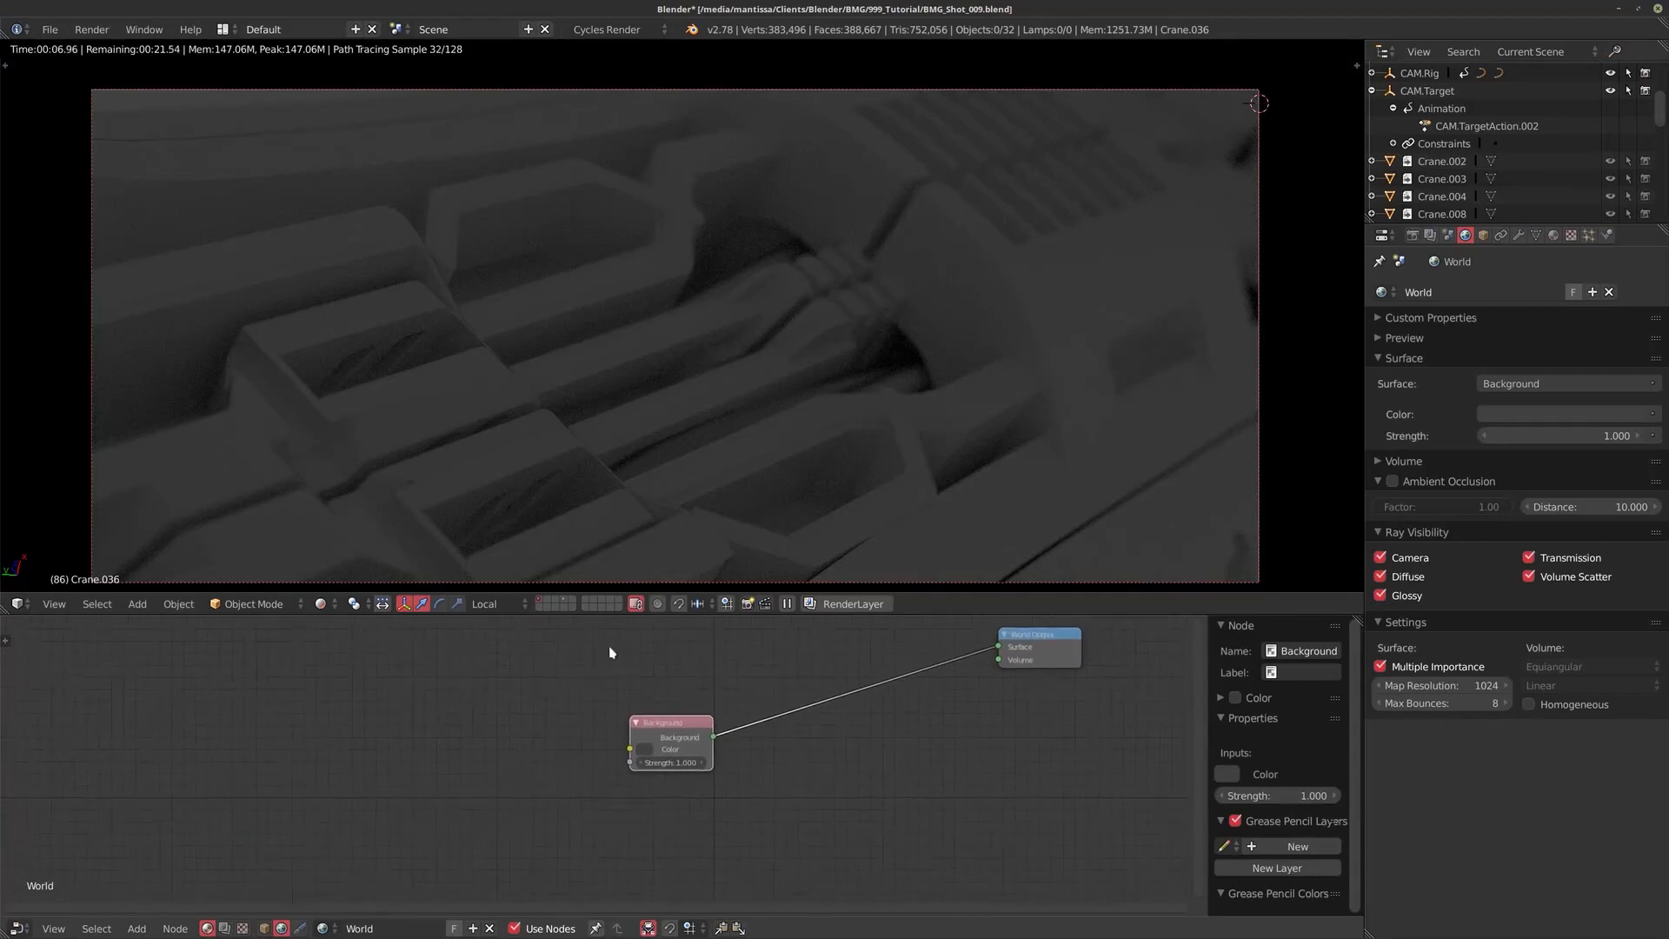
scroll(600, 659, up, 2)
scroll(700, 739, down, 2)
drag(992, 623, 918, 778)
drag(620, 738, 736, 789)
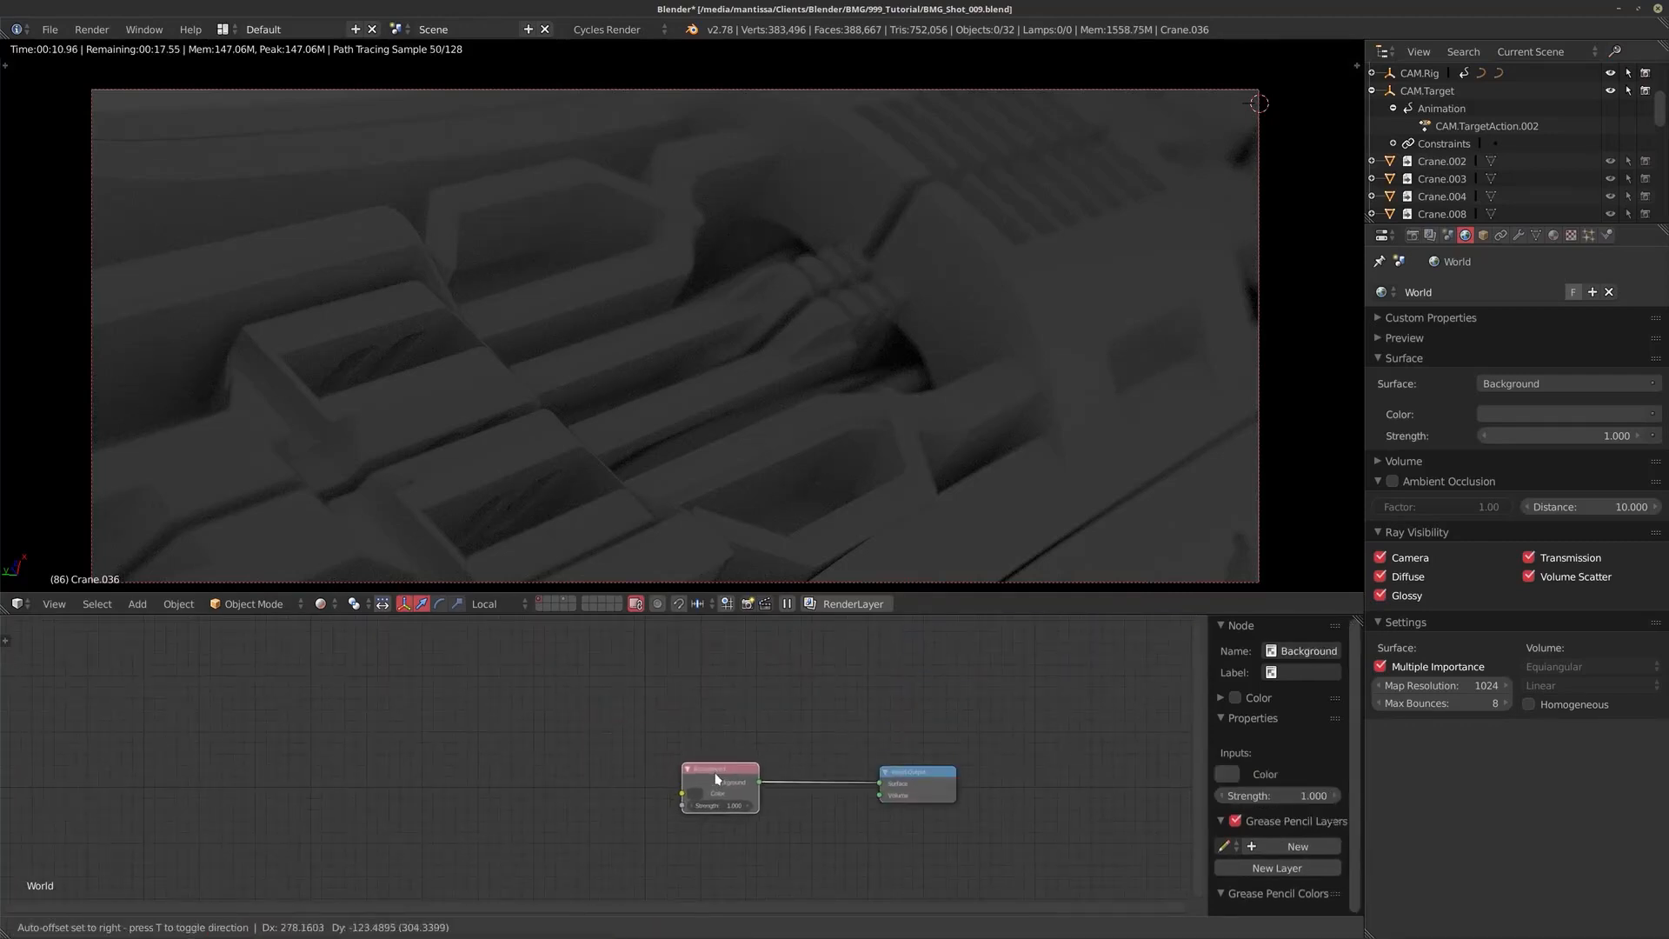
key(shift+z)
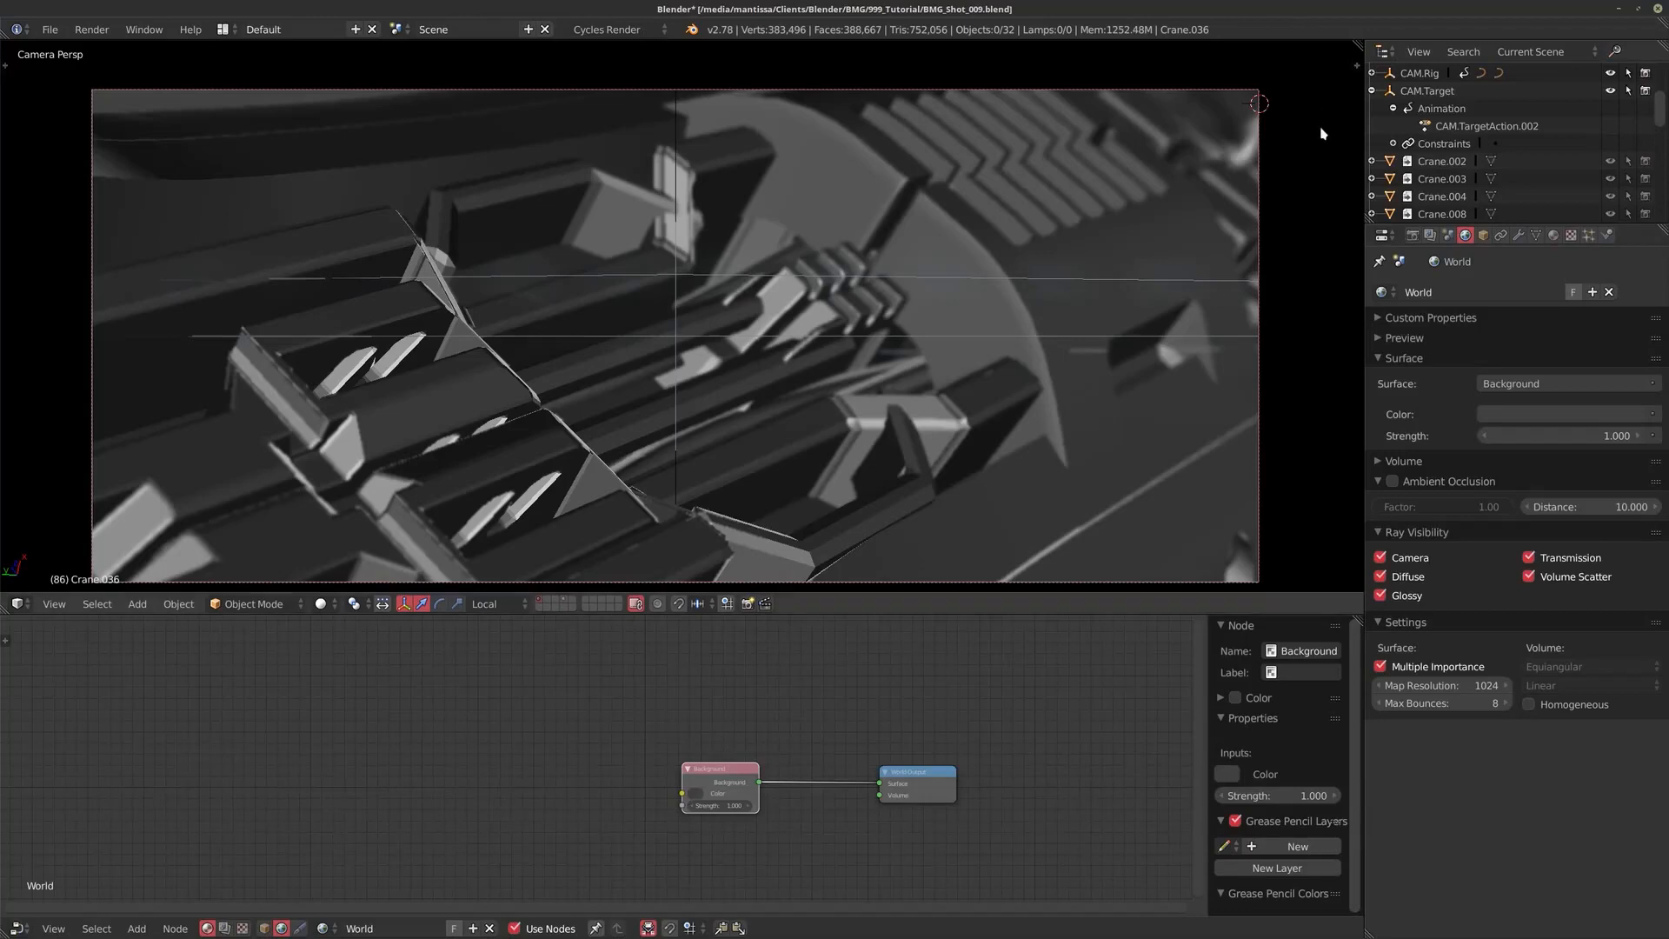
Step: Return the timeline to frame 1 and save the blend file
key(shift+Left)
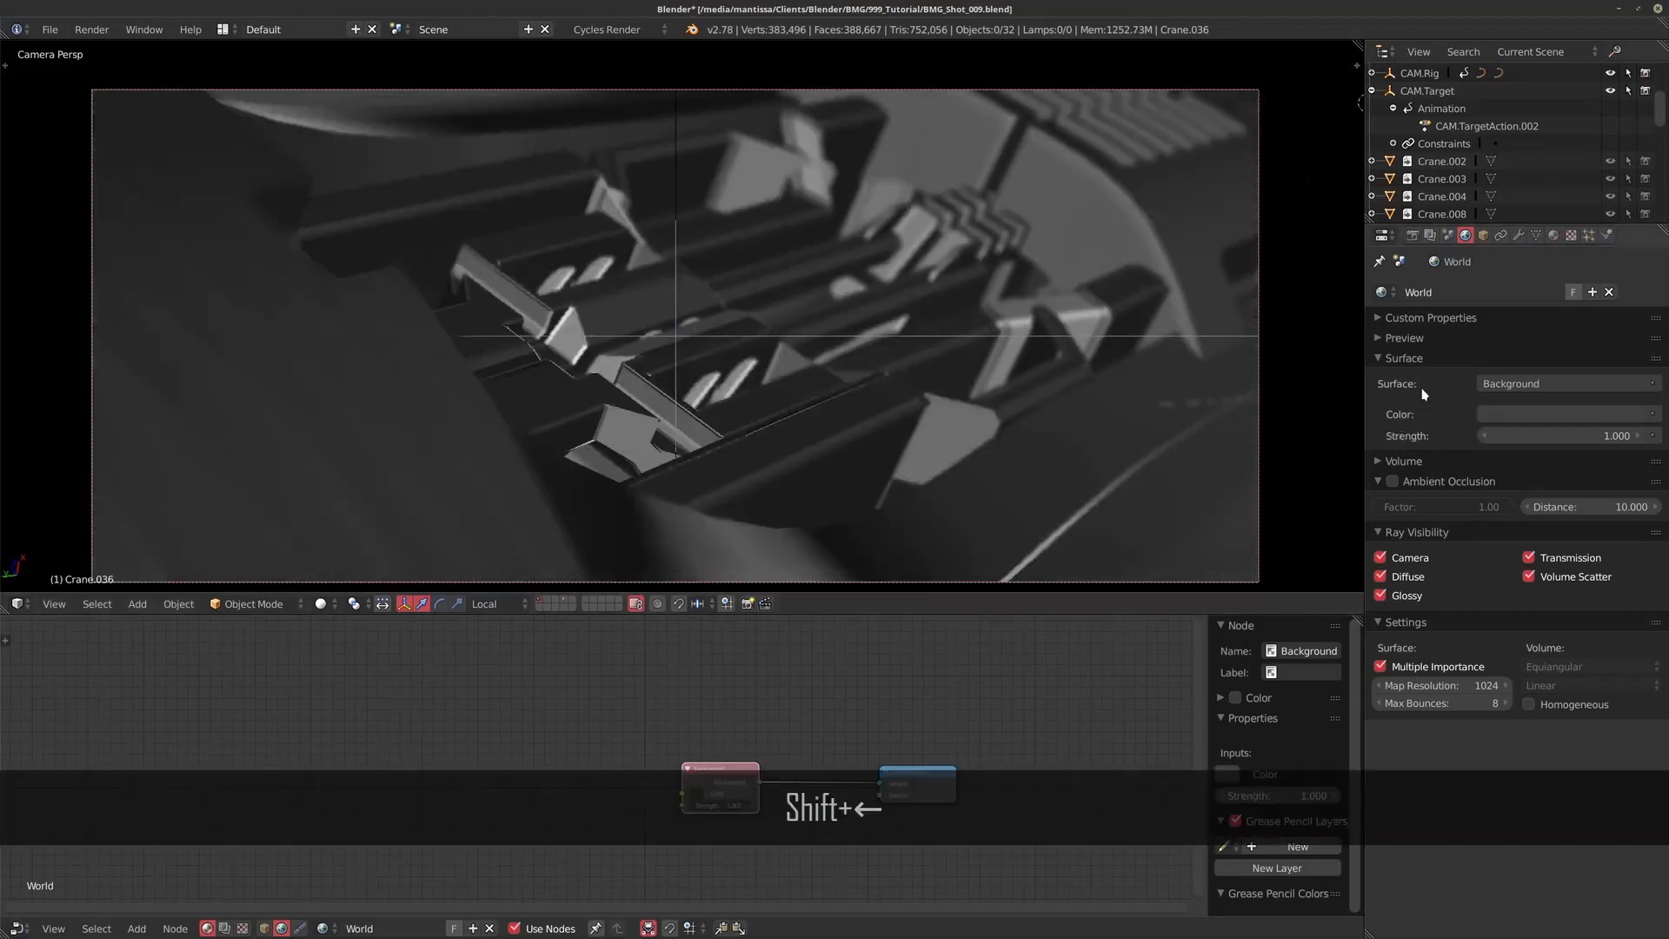
key(ctrl+shift+alt+a)
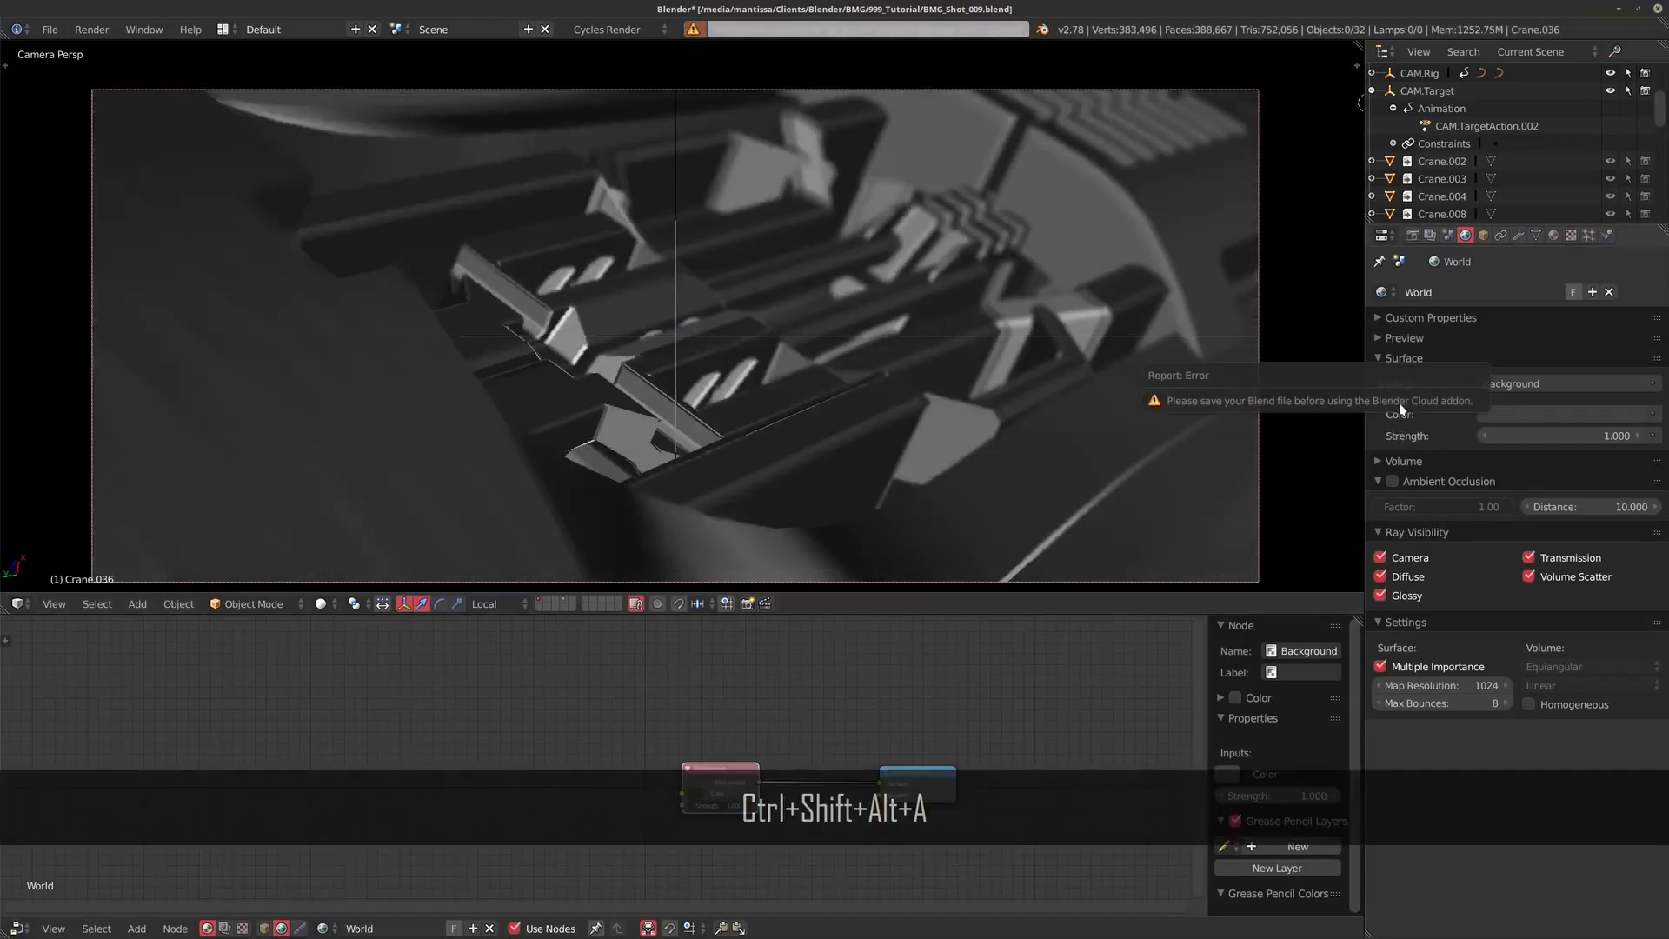
key(ctrl+s)
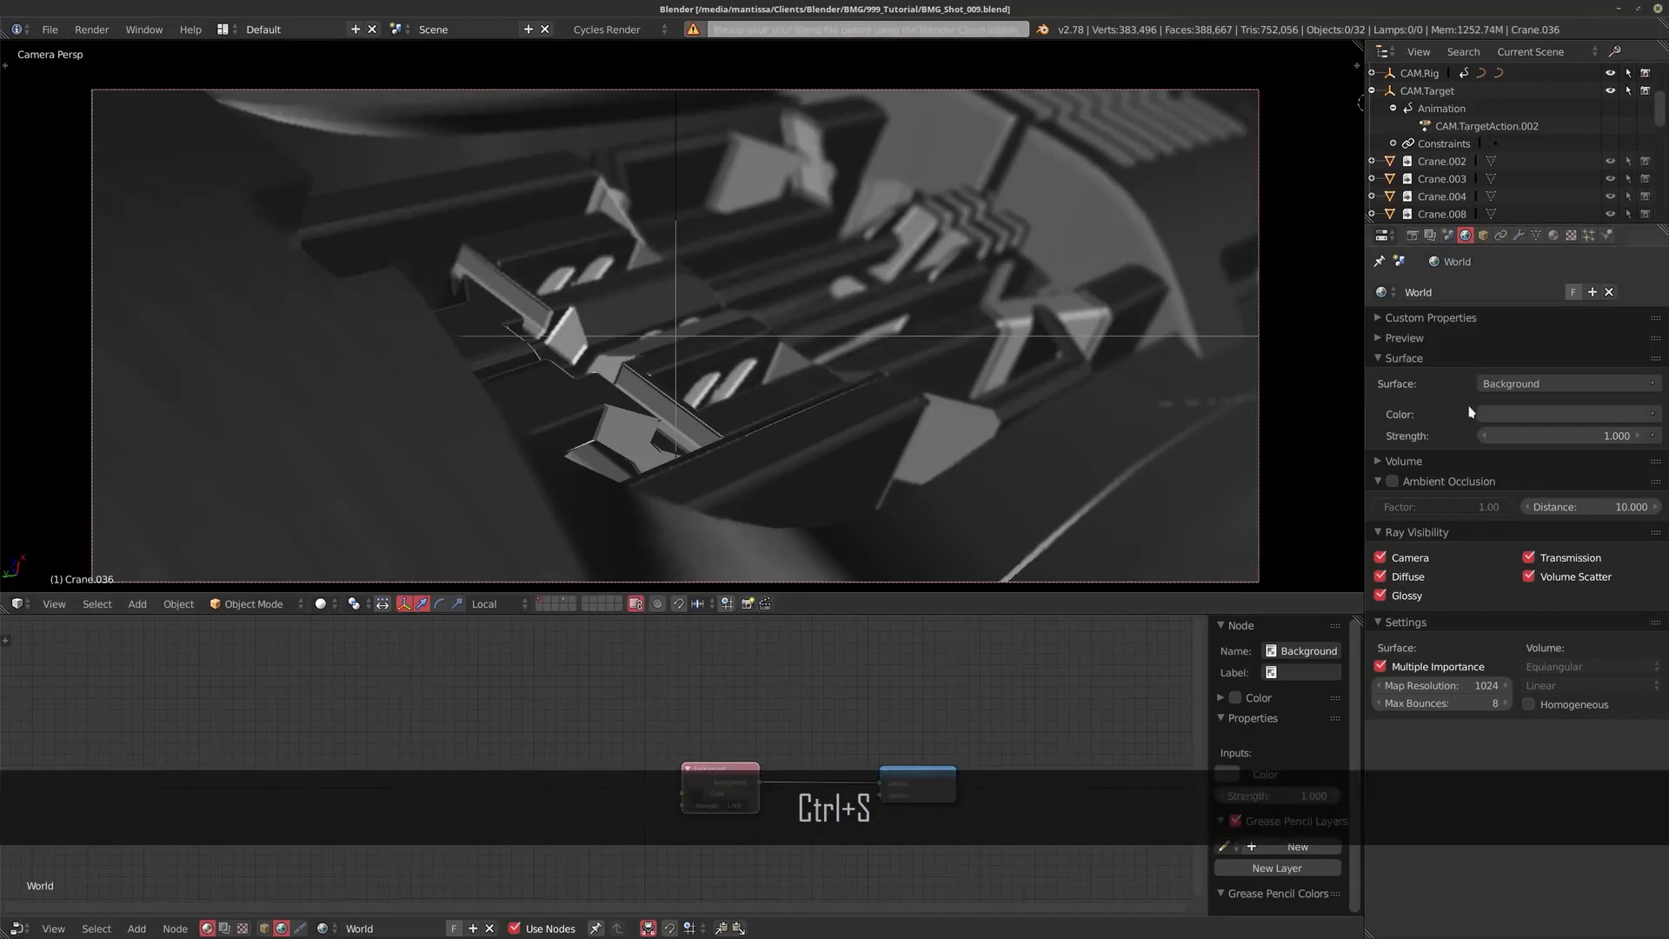
Step: Load the Parking 04 HDRI from the Indoor folder of the Blender Cloud HDRI library
key(ctrl+shift+alt+a)
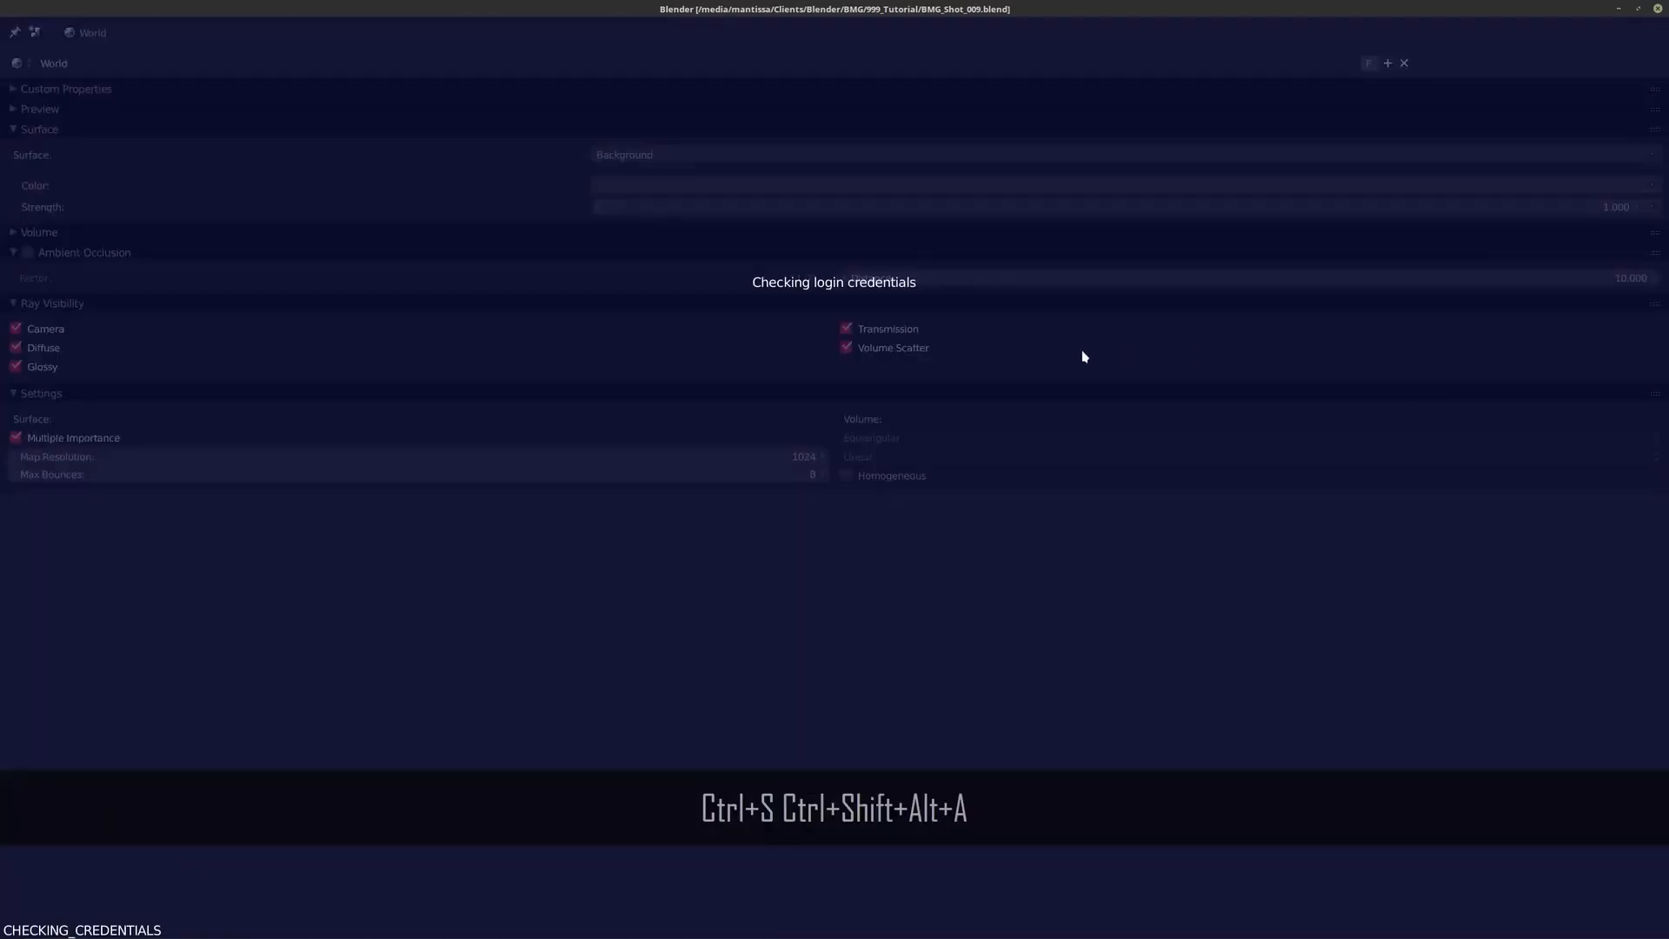
click(164, 67)
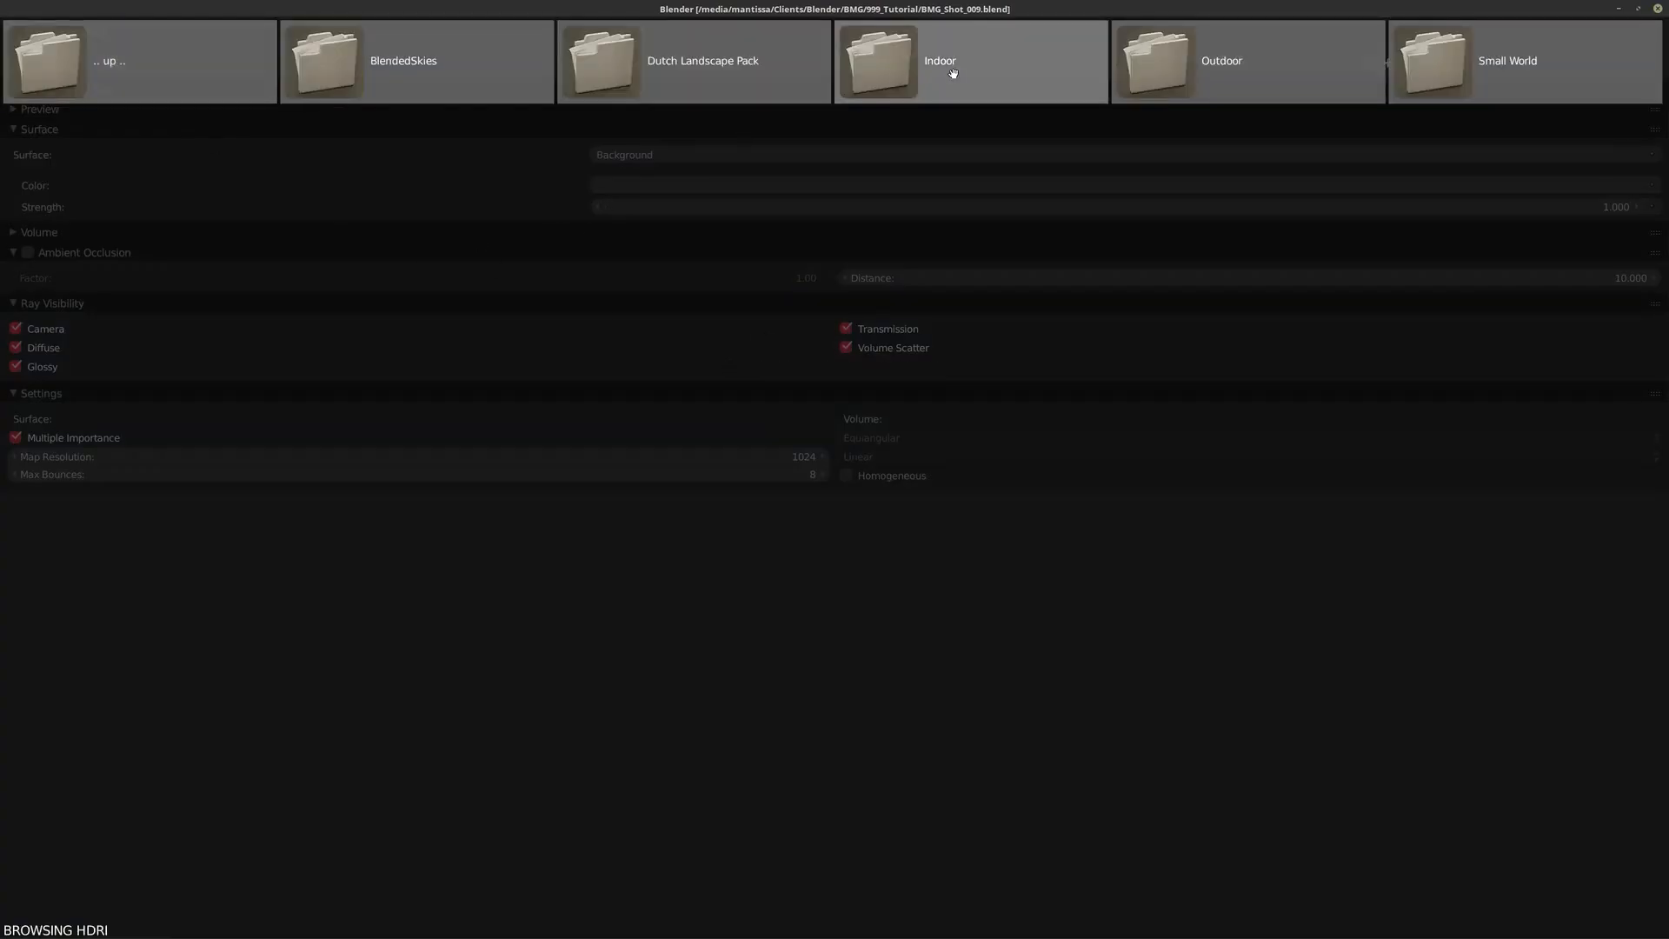
click(1034, 82)
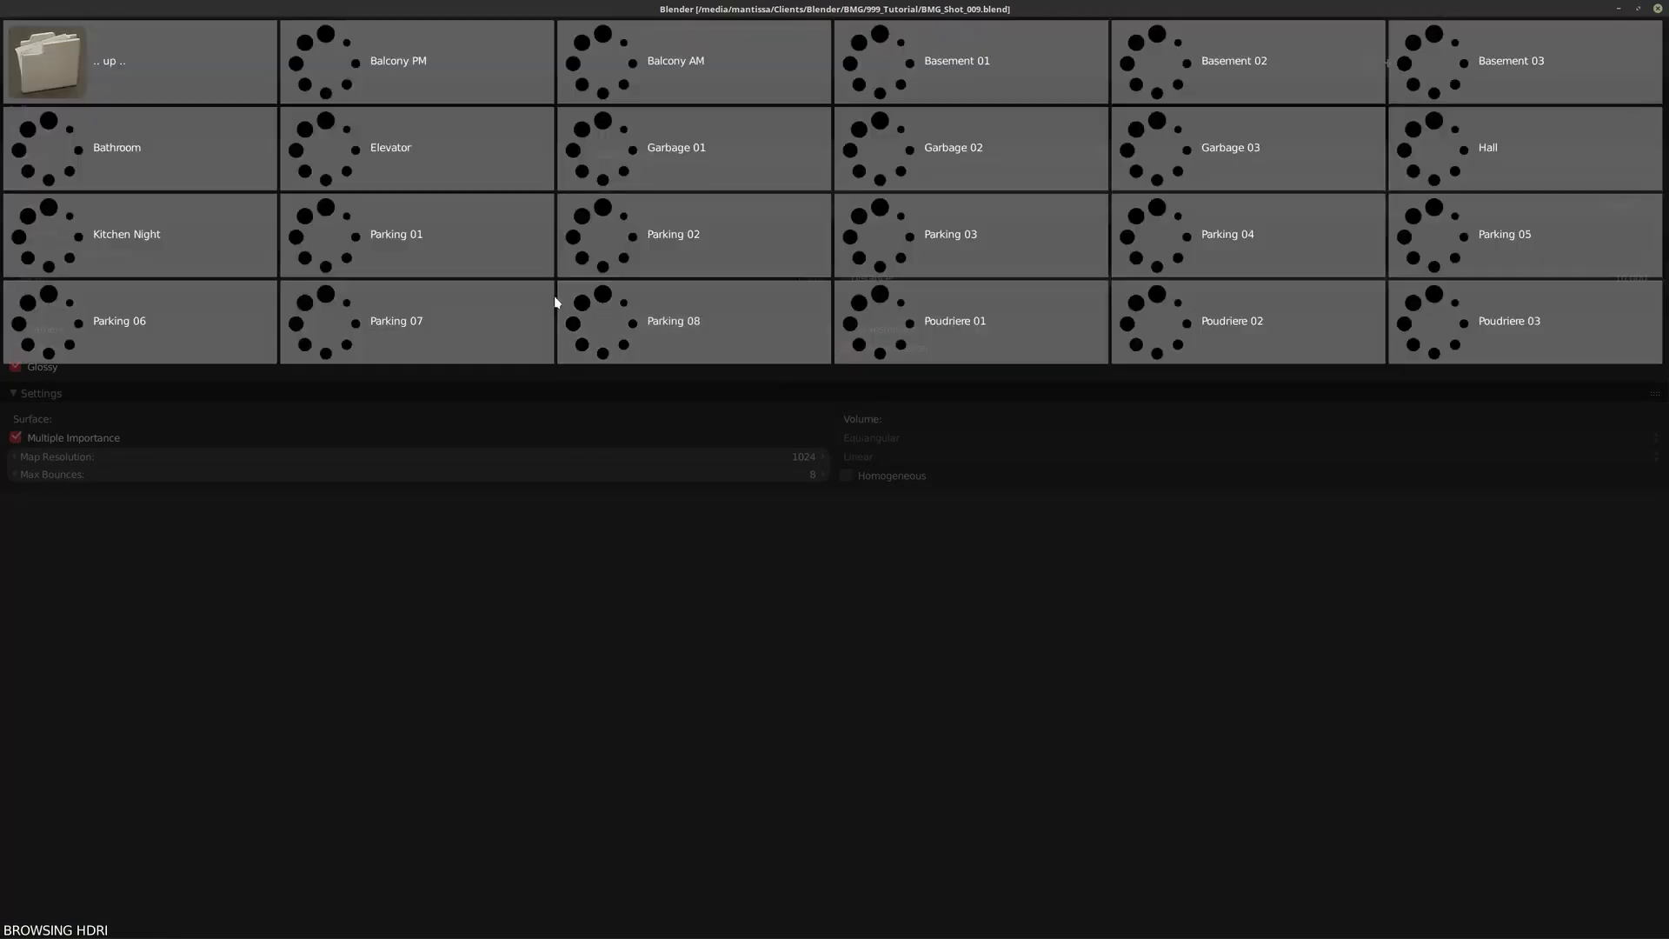
click(804, 338)
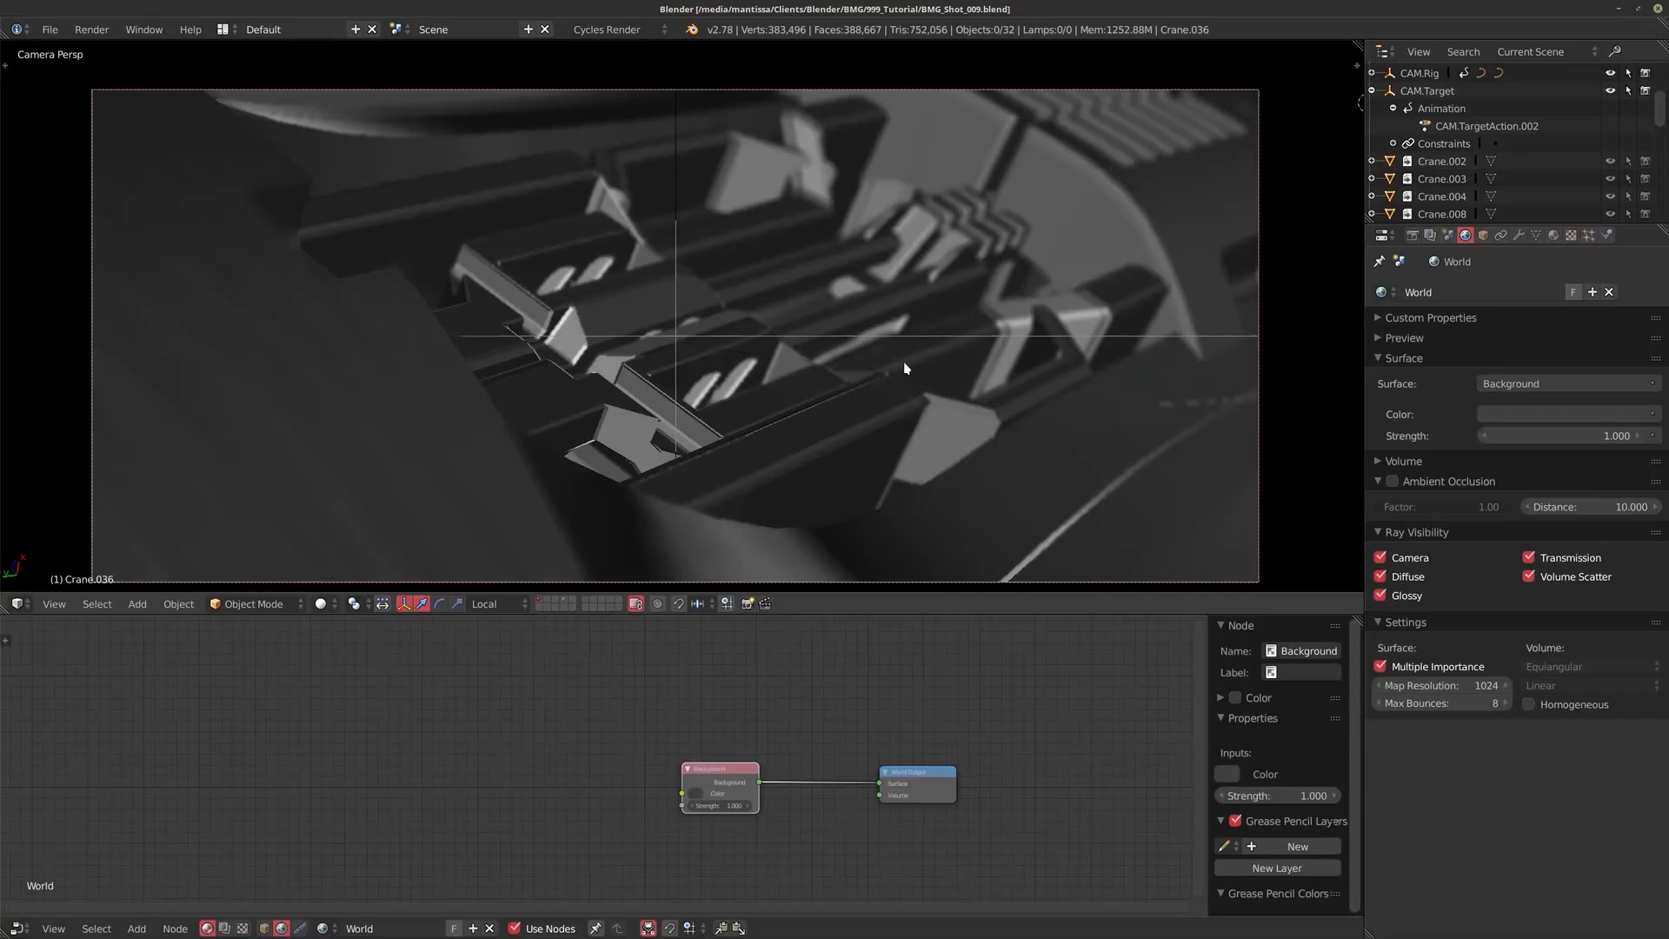
Step: In rendered shading, add an Environment Texture node with the Parking 04 image and link its color to the Background color
key(shift+z)
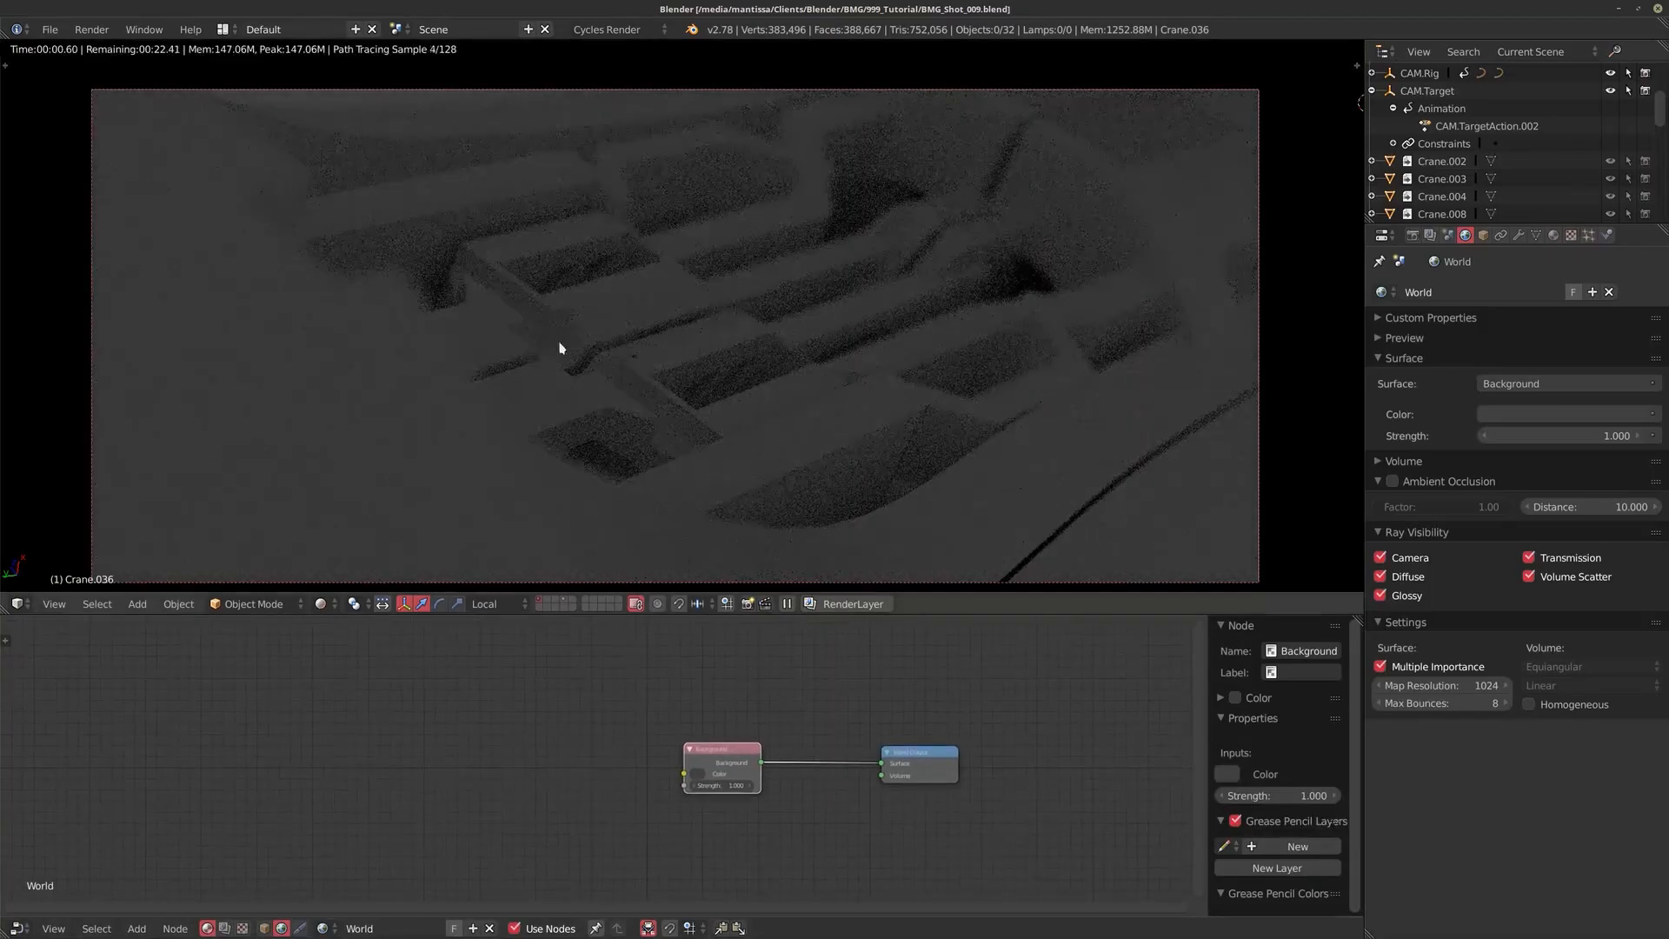
scroll(783, 713, up, 2)
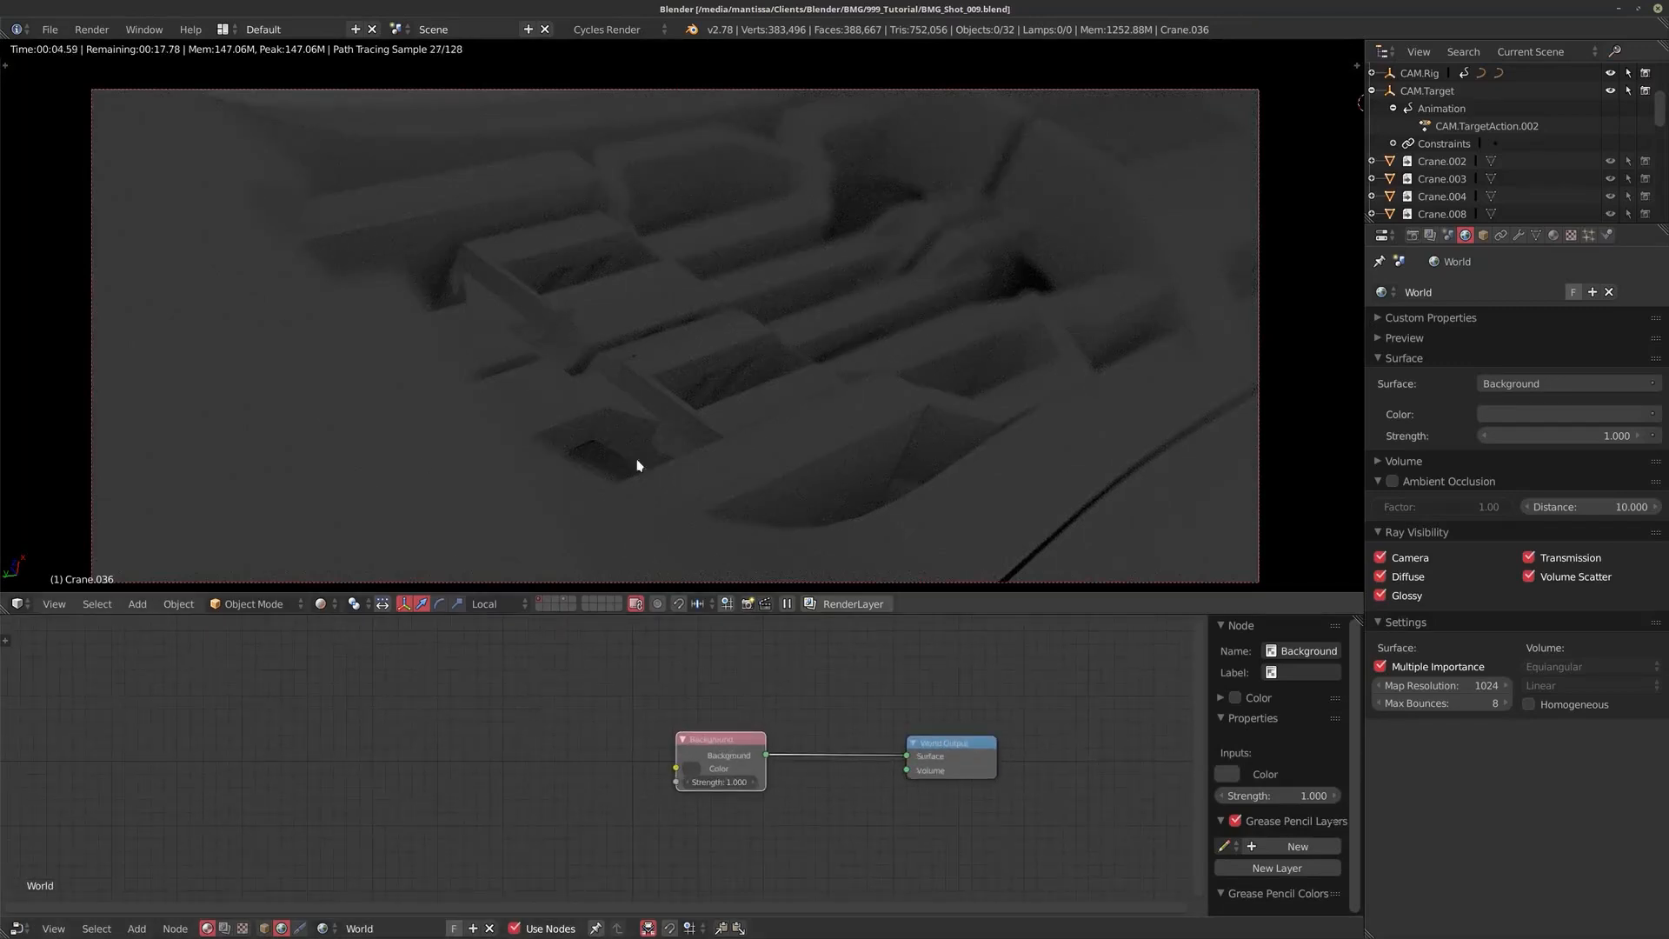
scroll(746, 712, up, 2)
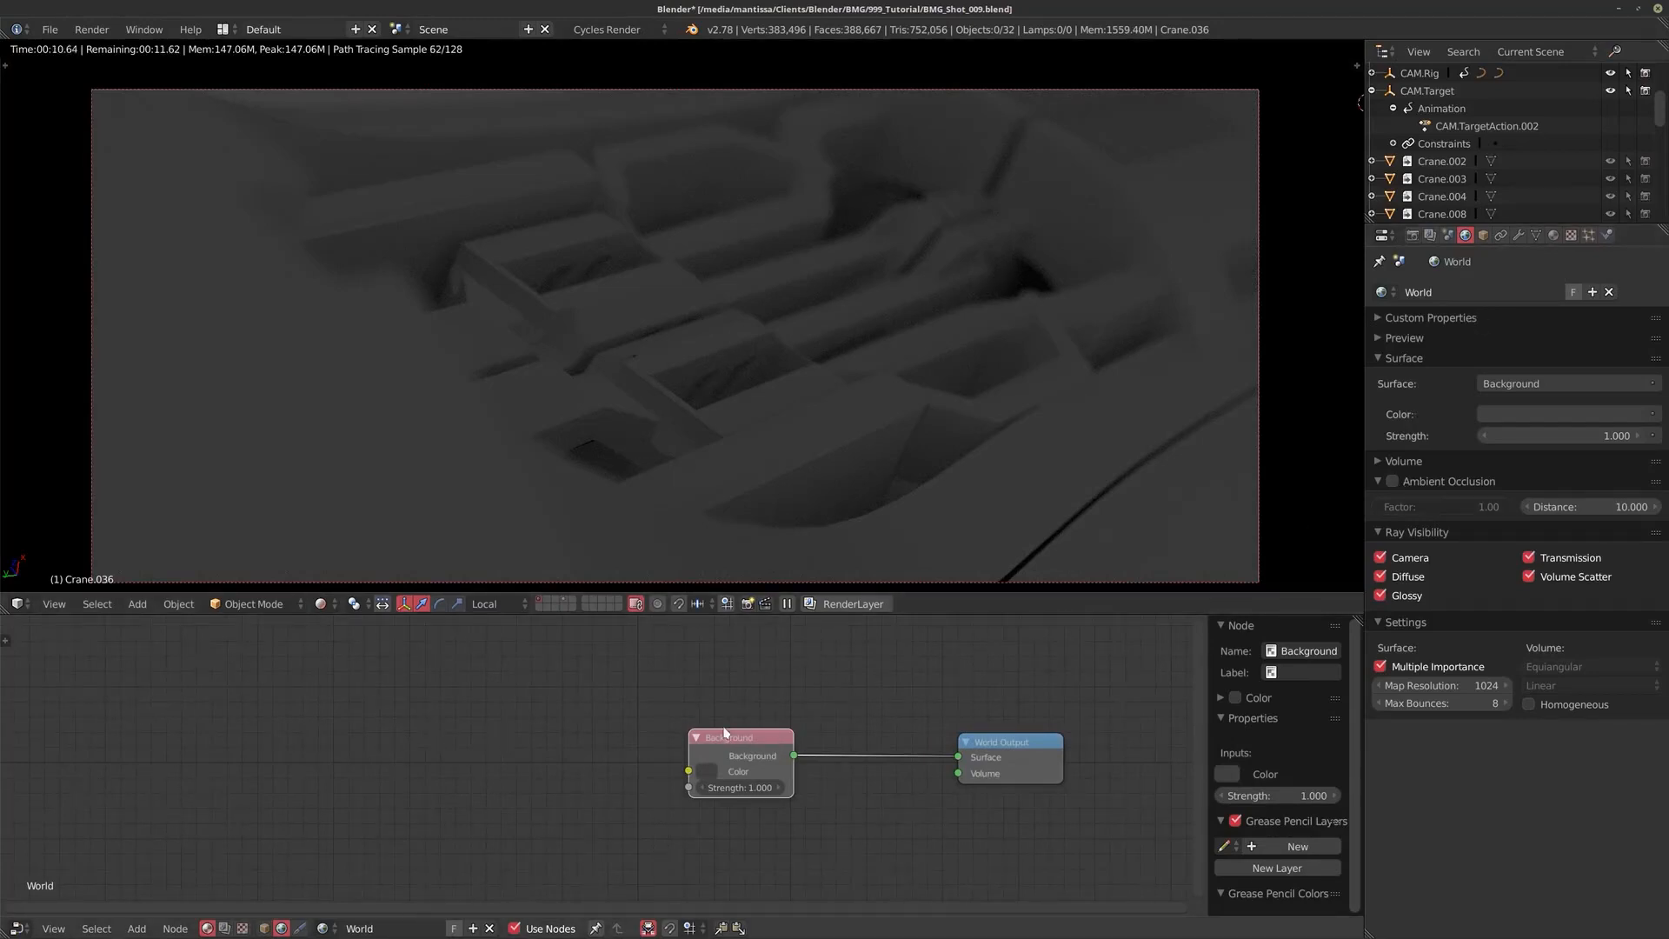
key(shift+a)
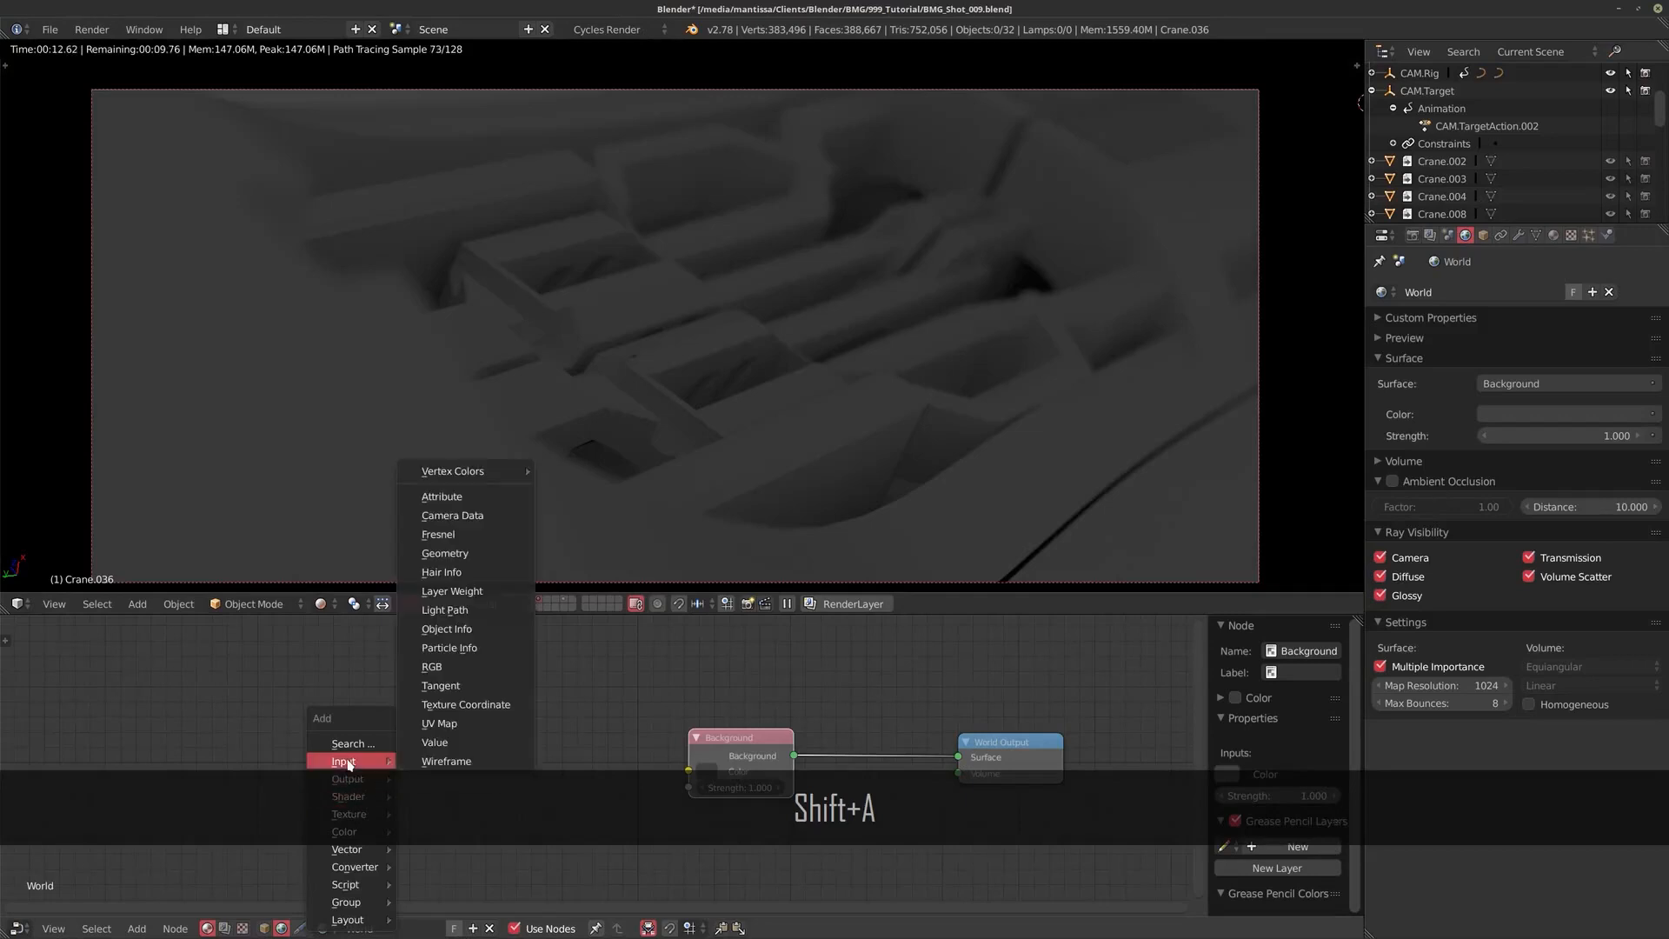
mouse_move(357, 817)
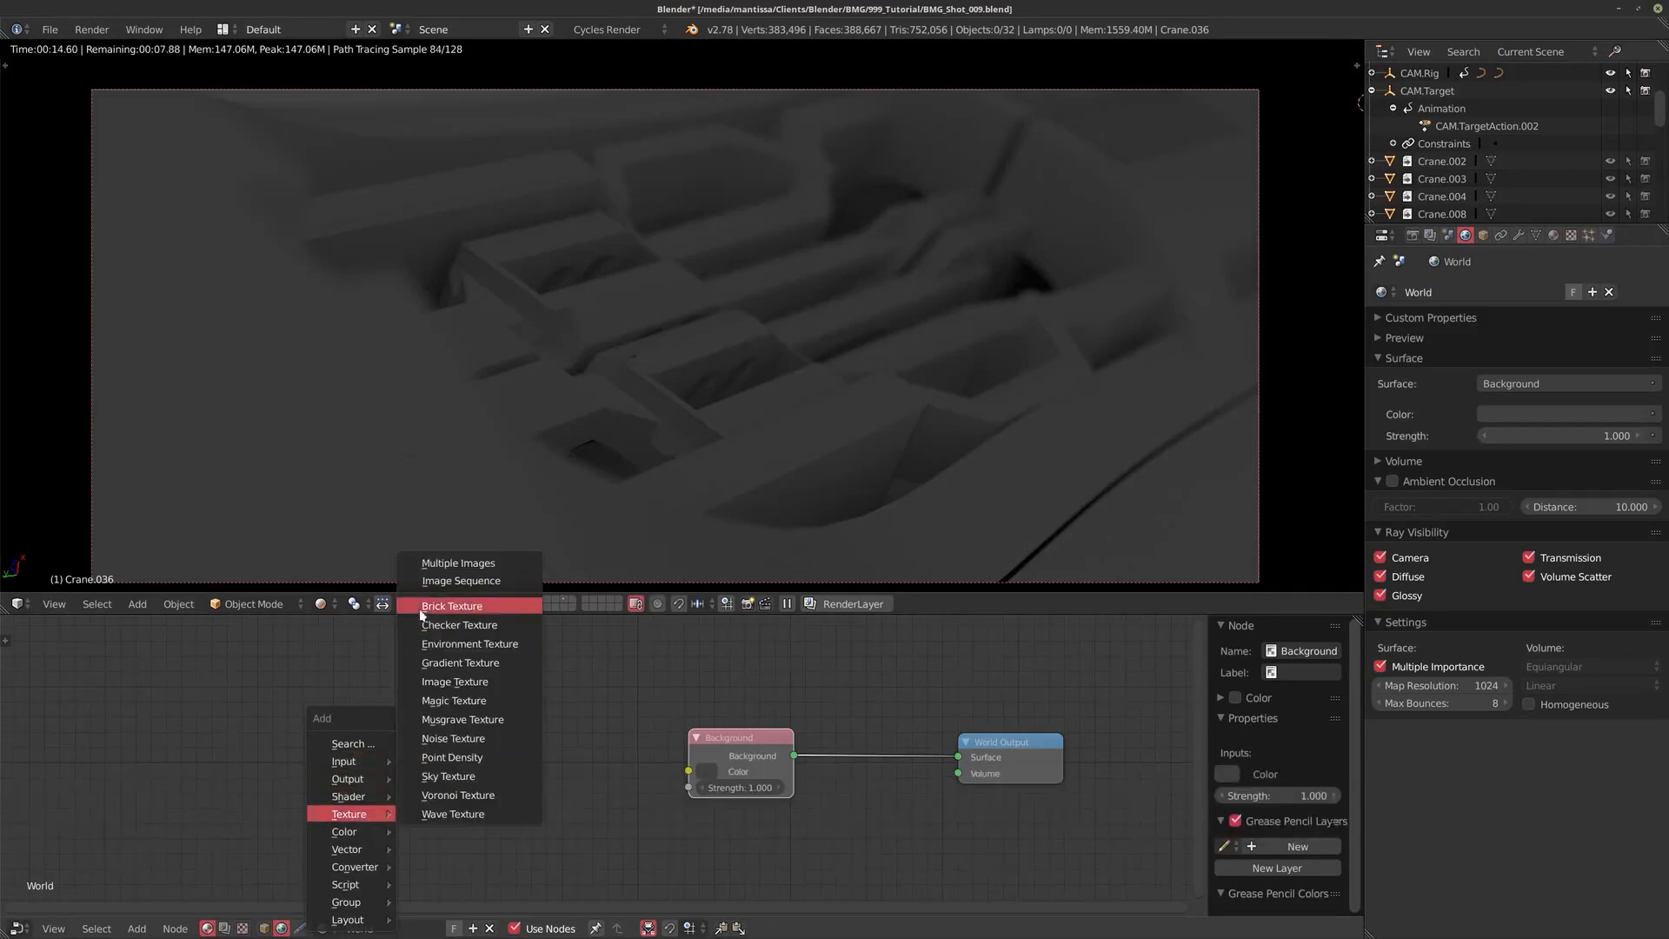
click(469, 643)
click(424, 730)
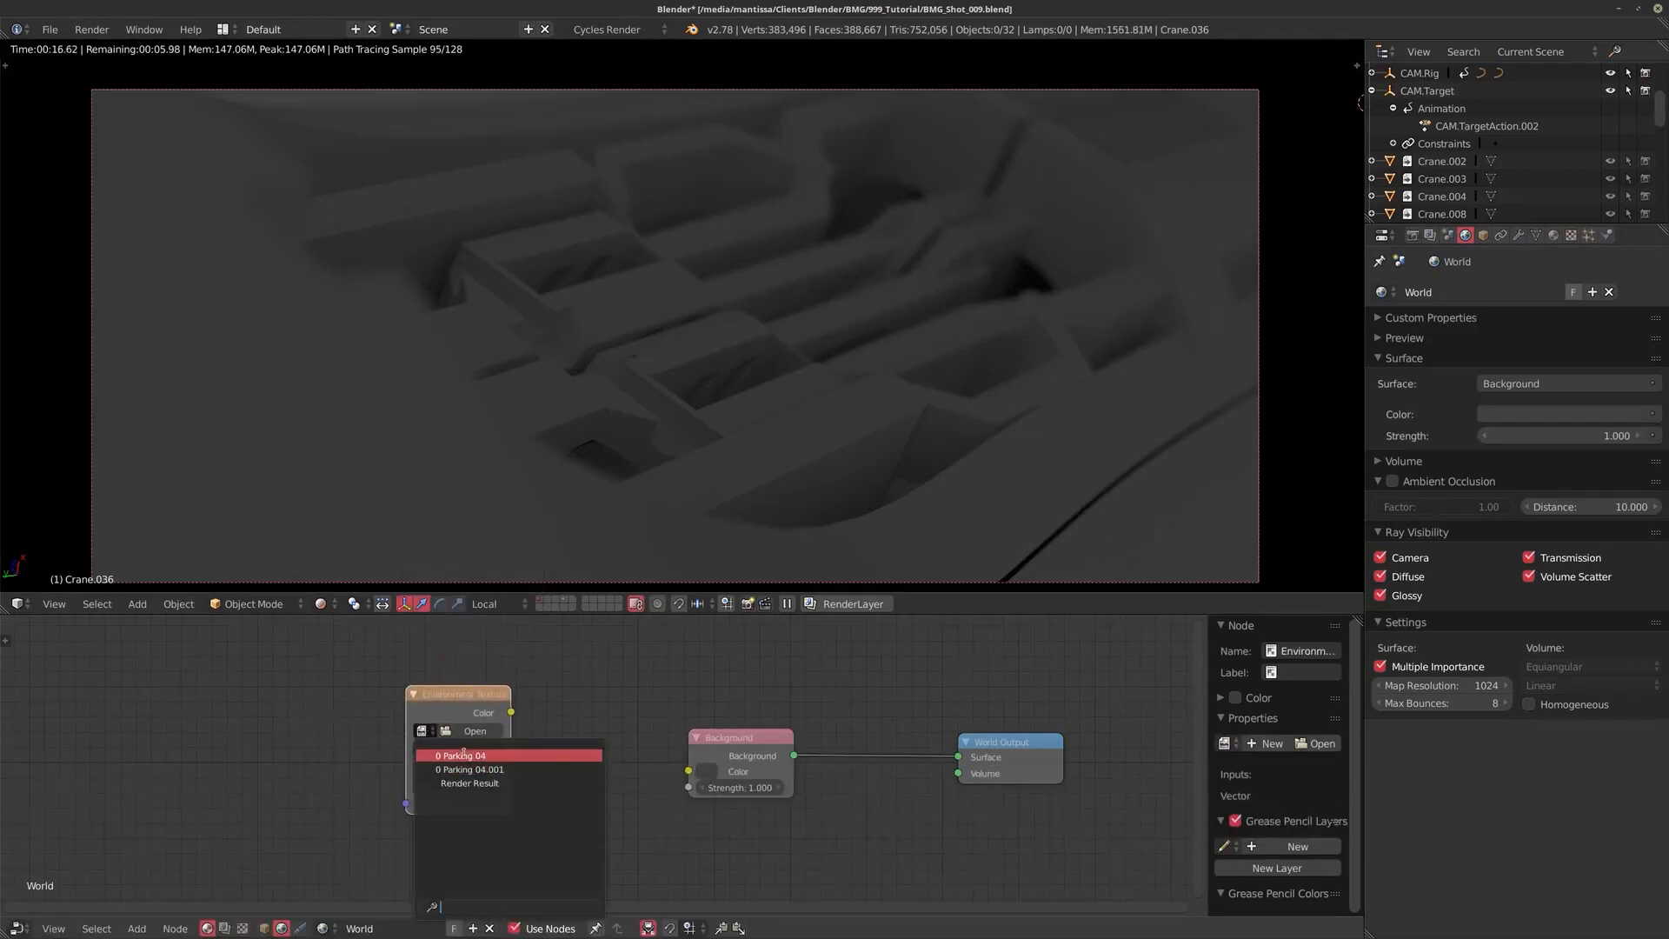
click(526, 754)
drag(511, 712, 689, 771)
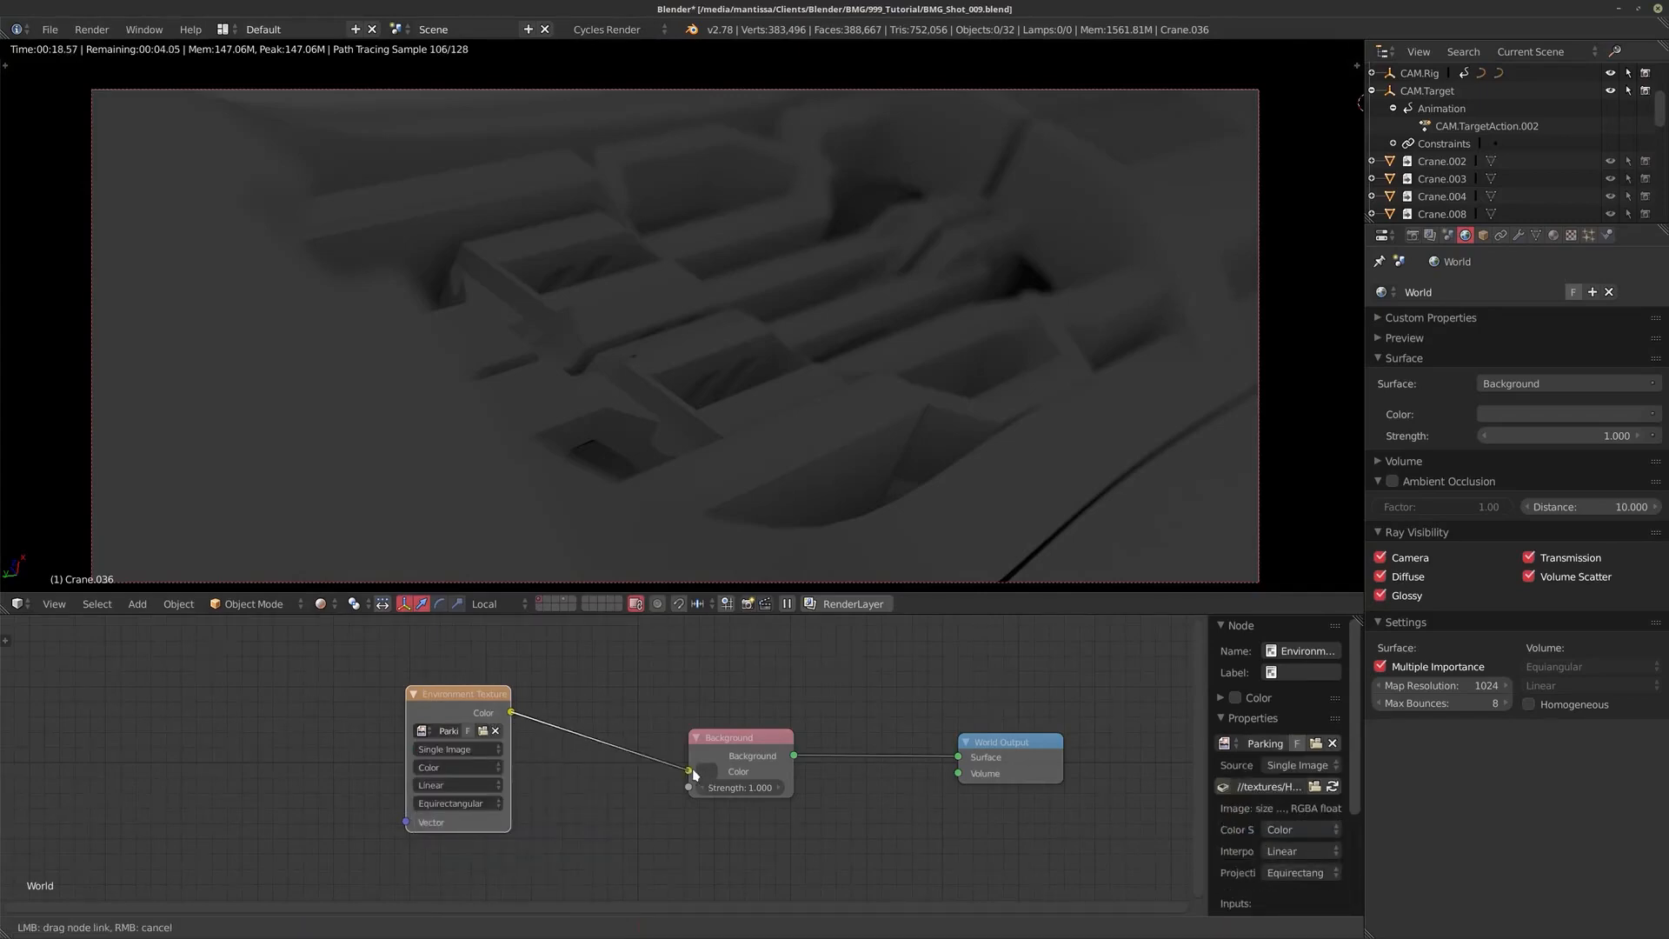
Step: Reposition the Environment Texture node and attach Mapping and Texture Coordinate nodes to it
drag(461, 708, 519, 717)
middle_drag(615, 696, 644, 686)
scroll(579, 693, up, 2)
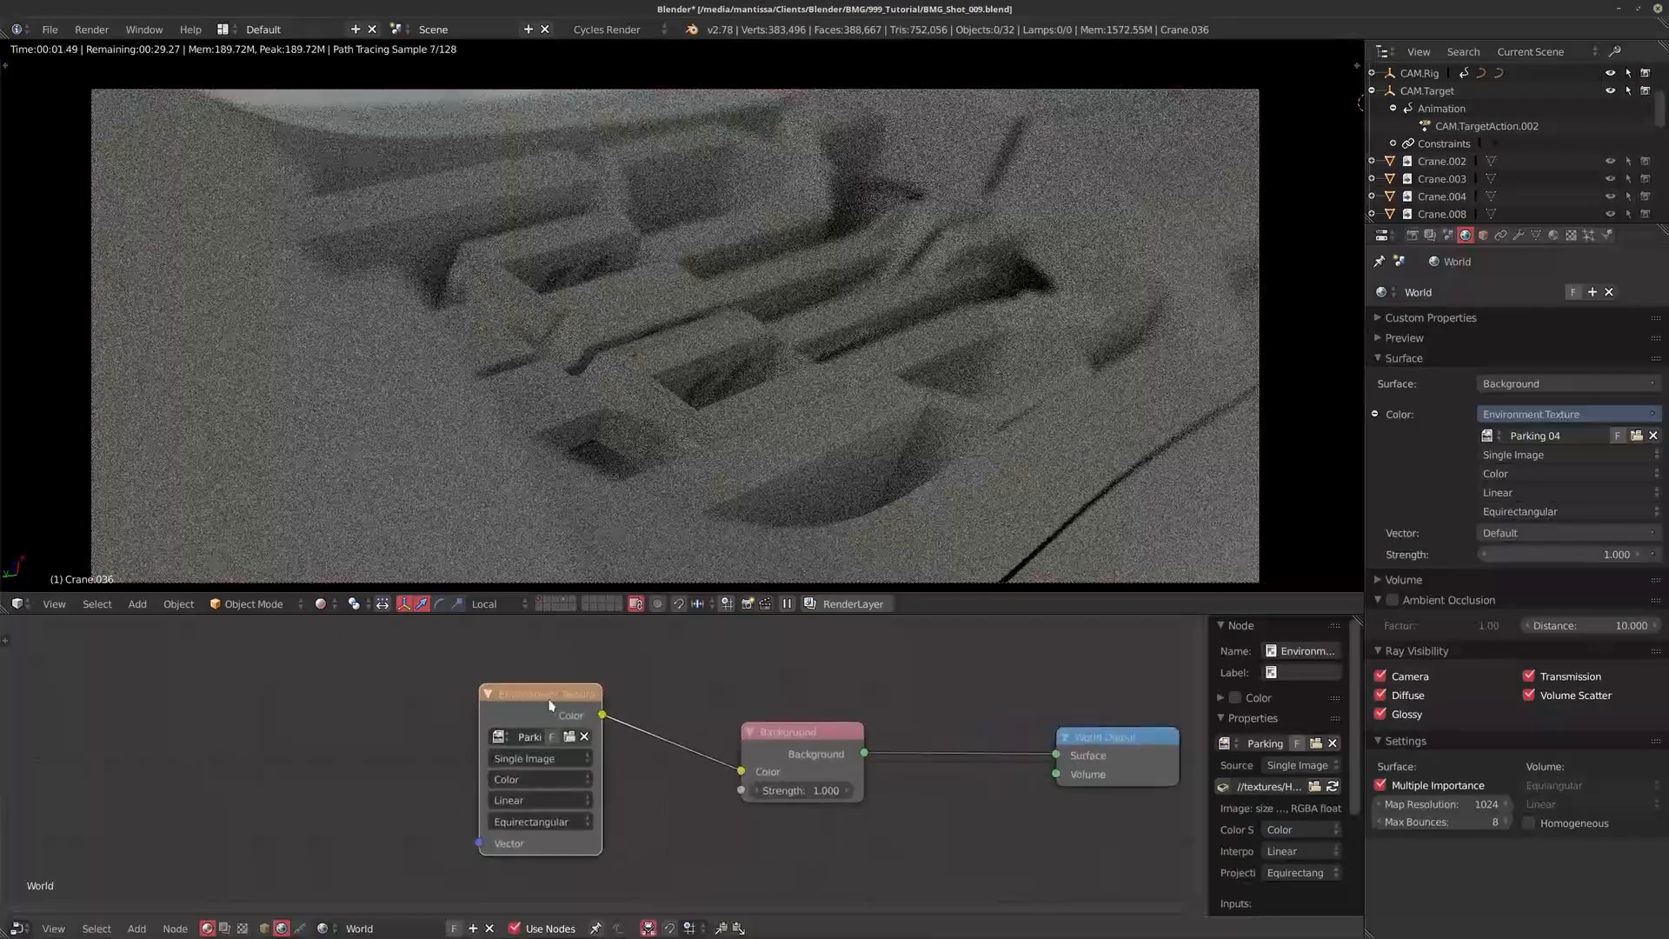
drag(573, 691, 531, 709)
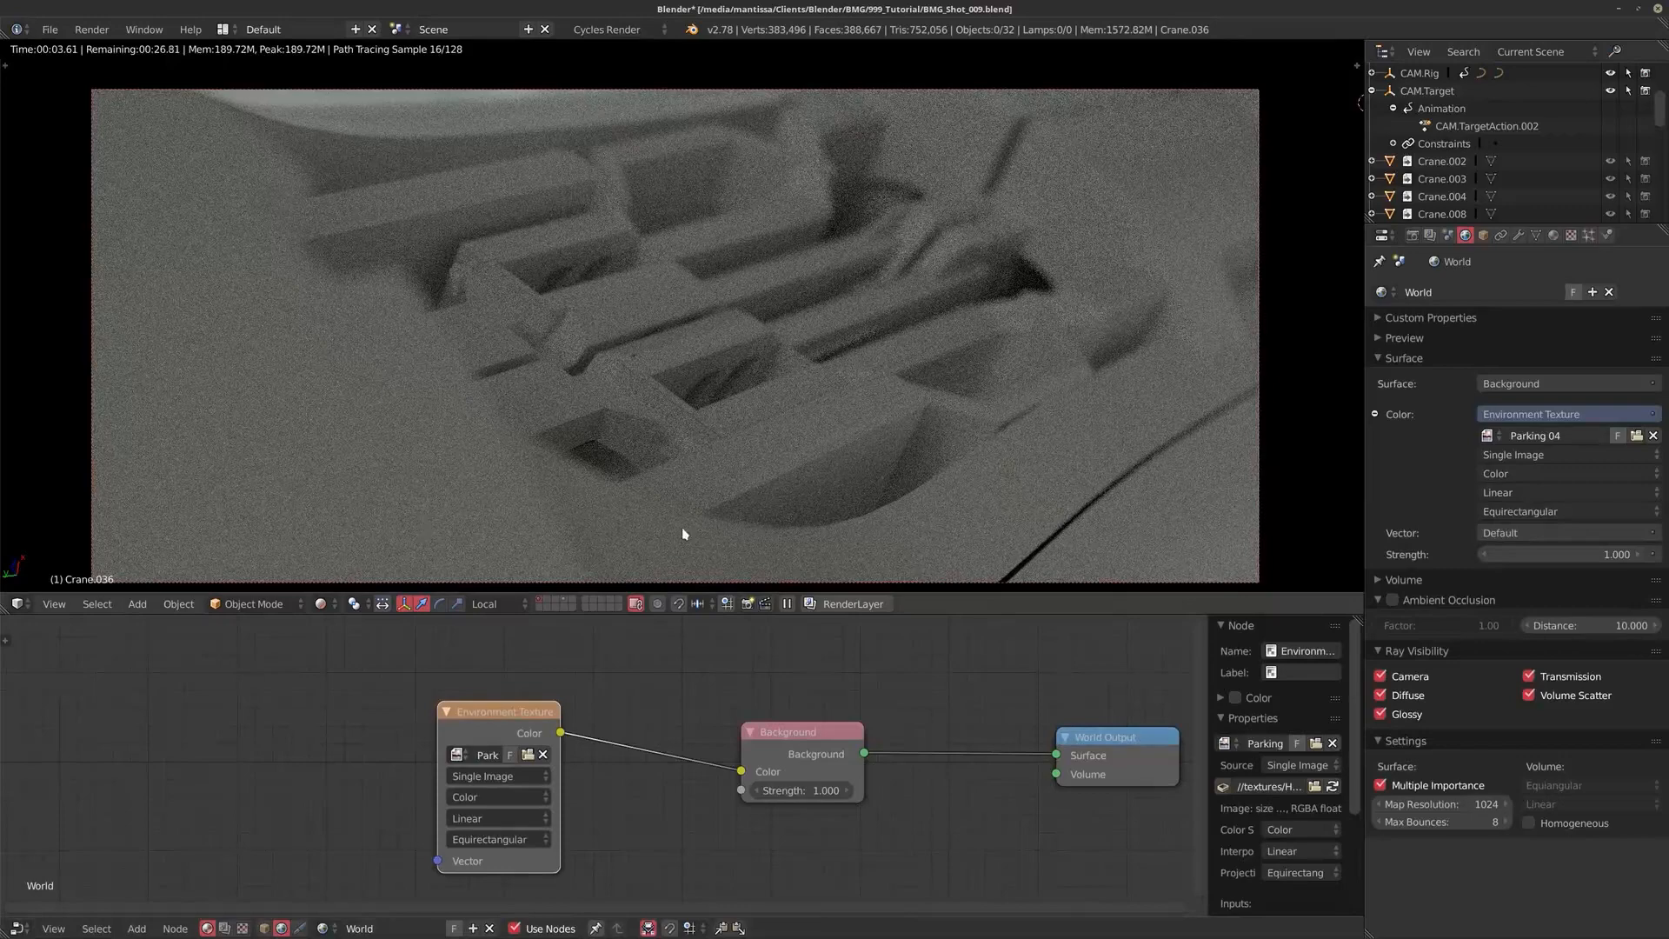
mouse_move(507, 704)
mouse_down()
mouse_move(386, 704)
mouse_move(520, 718)
mouse_up()
key(ctrl+t)
middle_drag(583, 739, 731, 698)
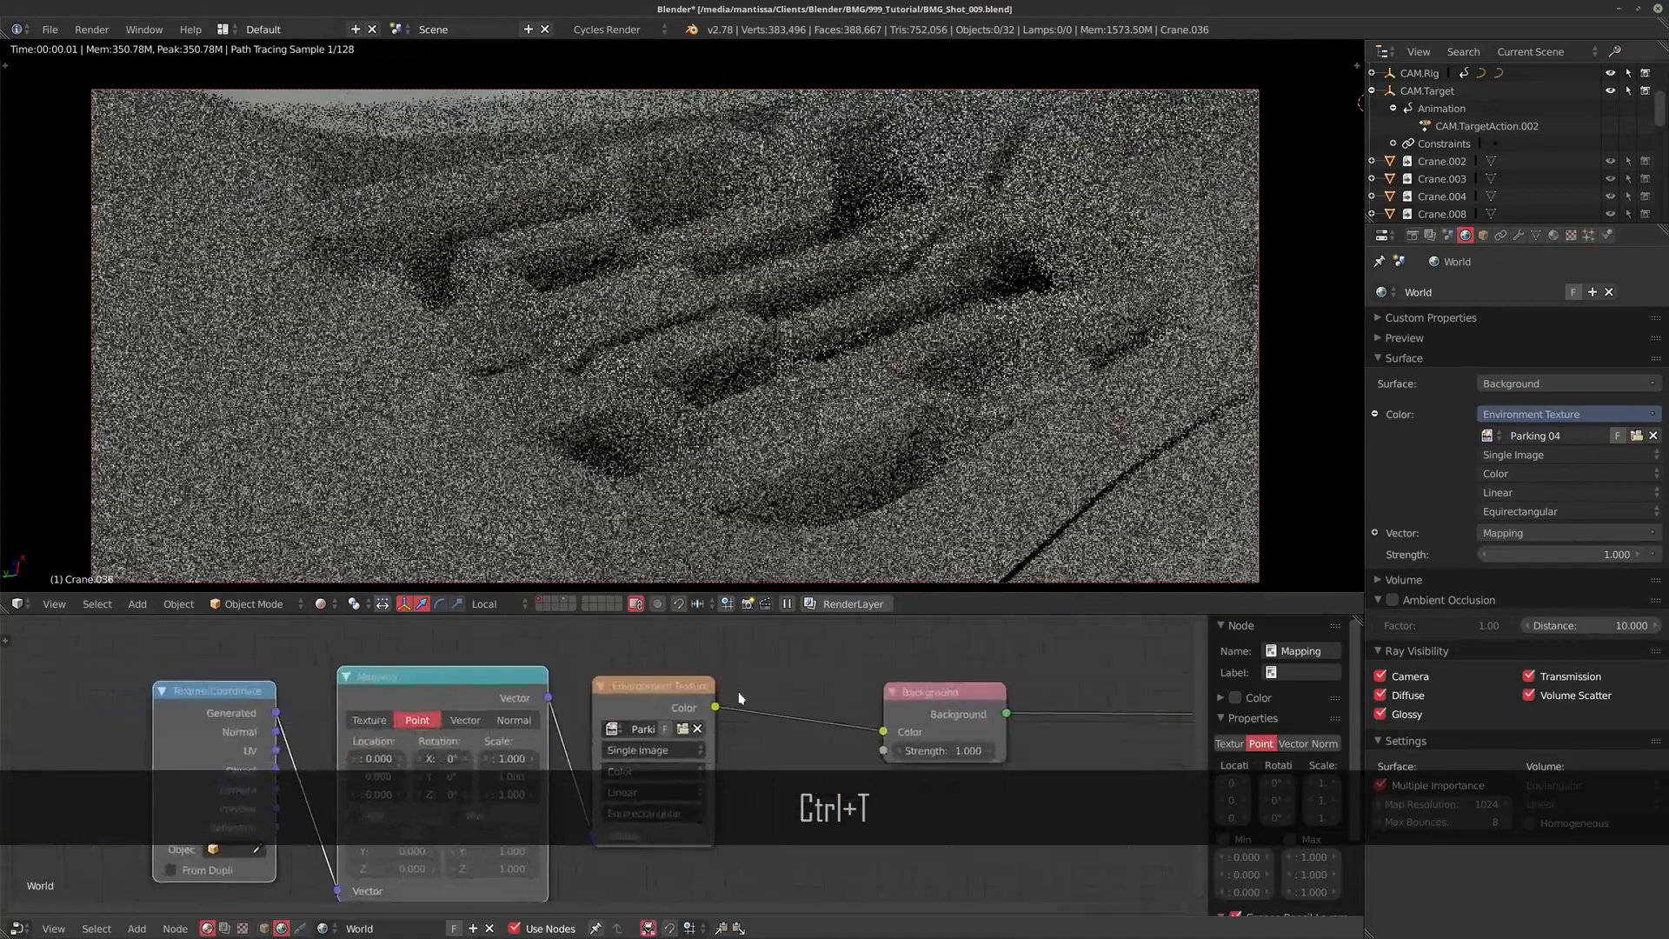
Step: Spread out the world nodes, leaving a wide gap between Environment Texture and Background
scroll(731, 698, down, 3)
drag(331, 694, 232, 697)
drag(499, 683, 406, 678)
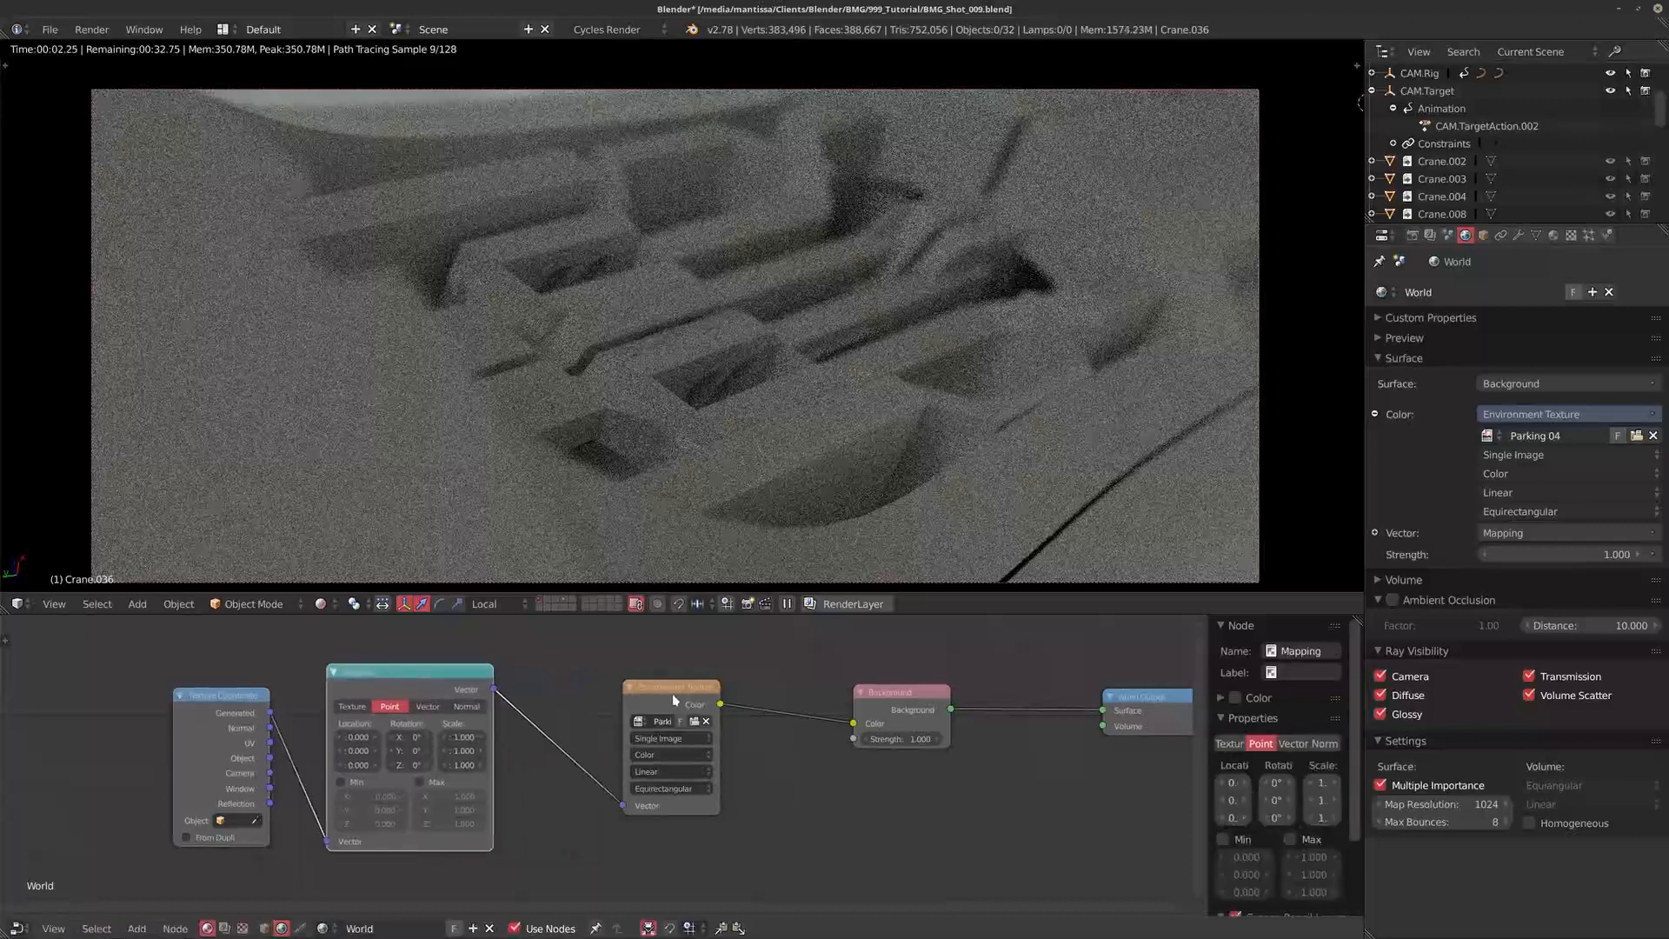
drag(671, 691, 622, 693)
middle_drag(941, 703, 739, 705)
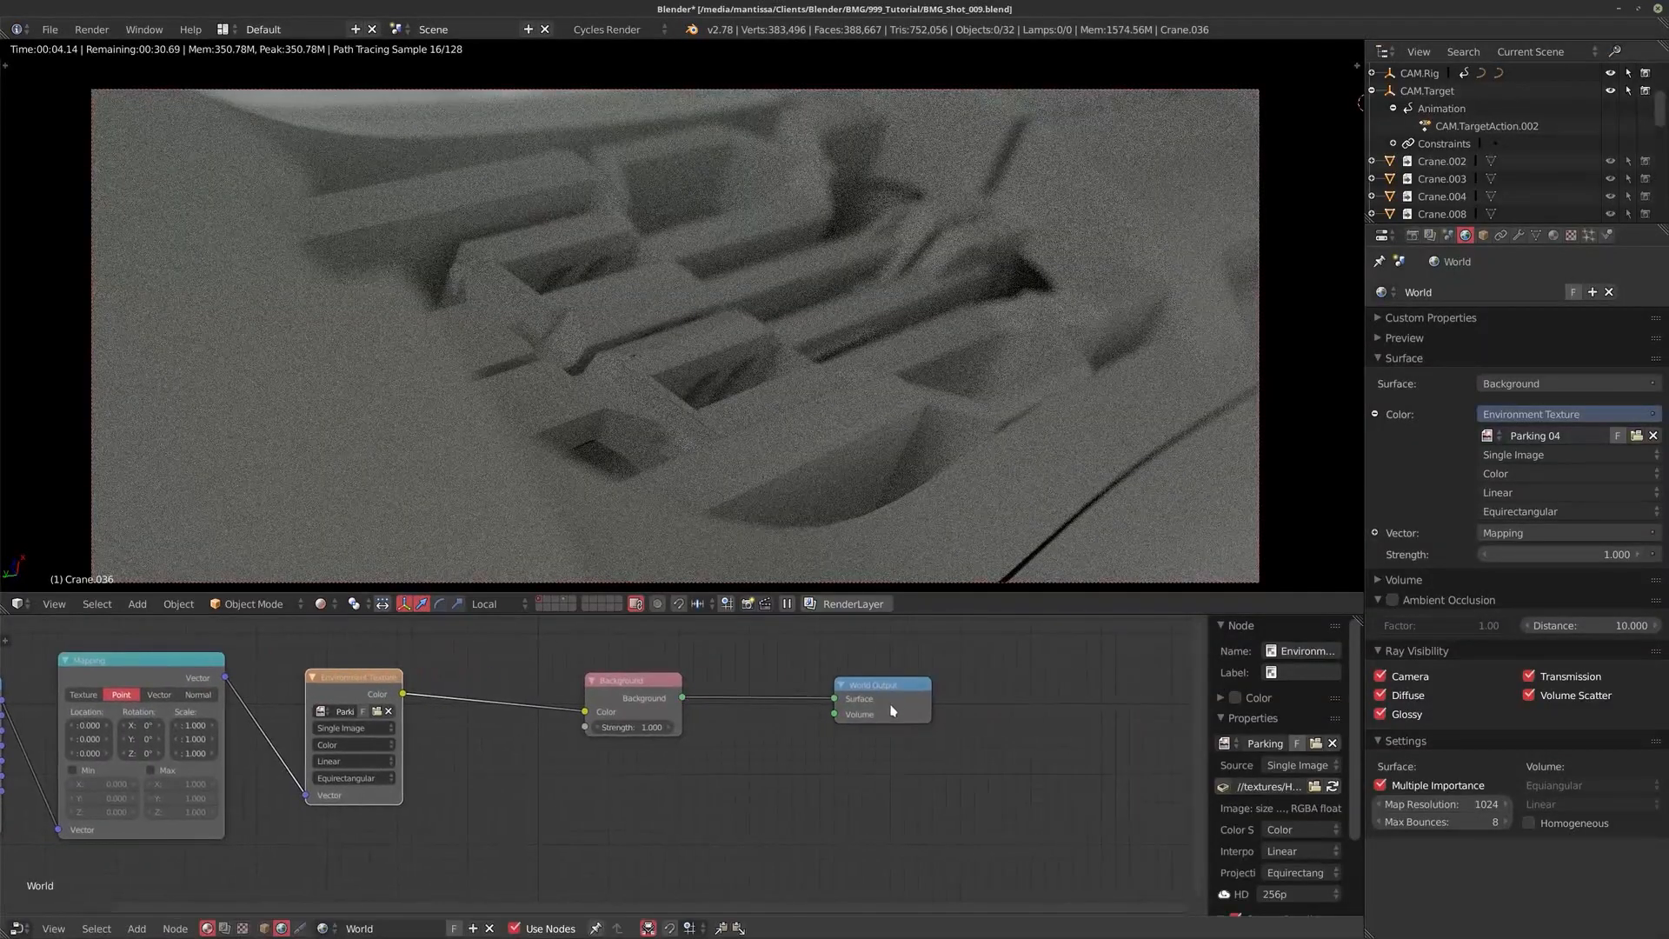
drag(891, 711, 977, 721)
drag(639, 694, 804, 701)
middle_drag(598, 706, 691, 695)
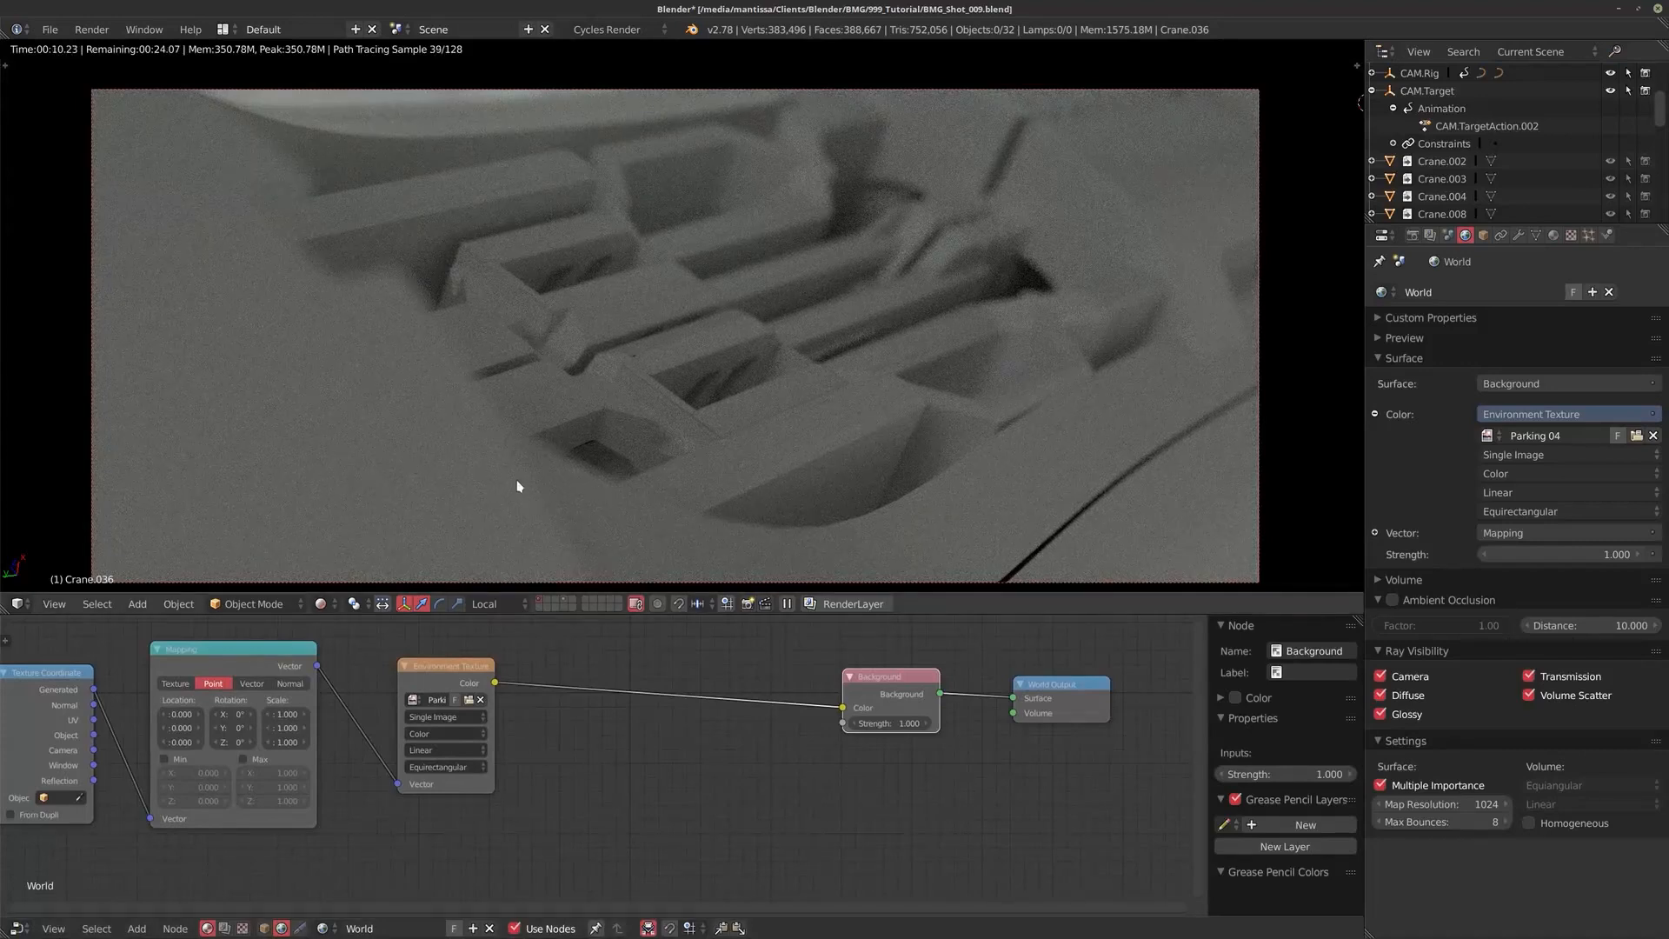
middle_drag(488, 669, 545, 682)
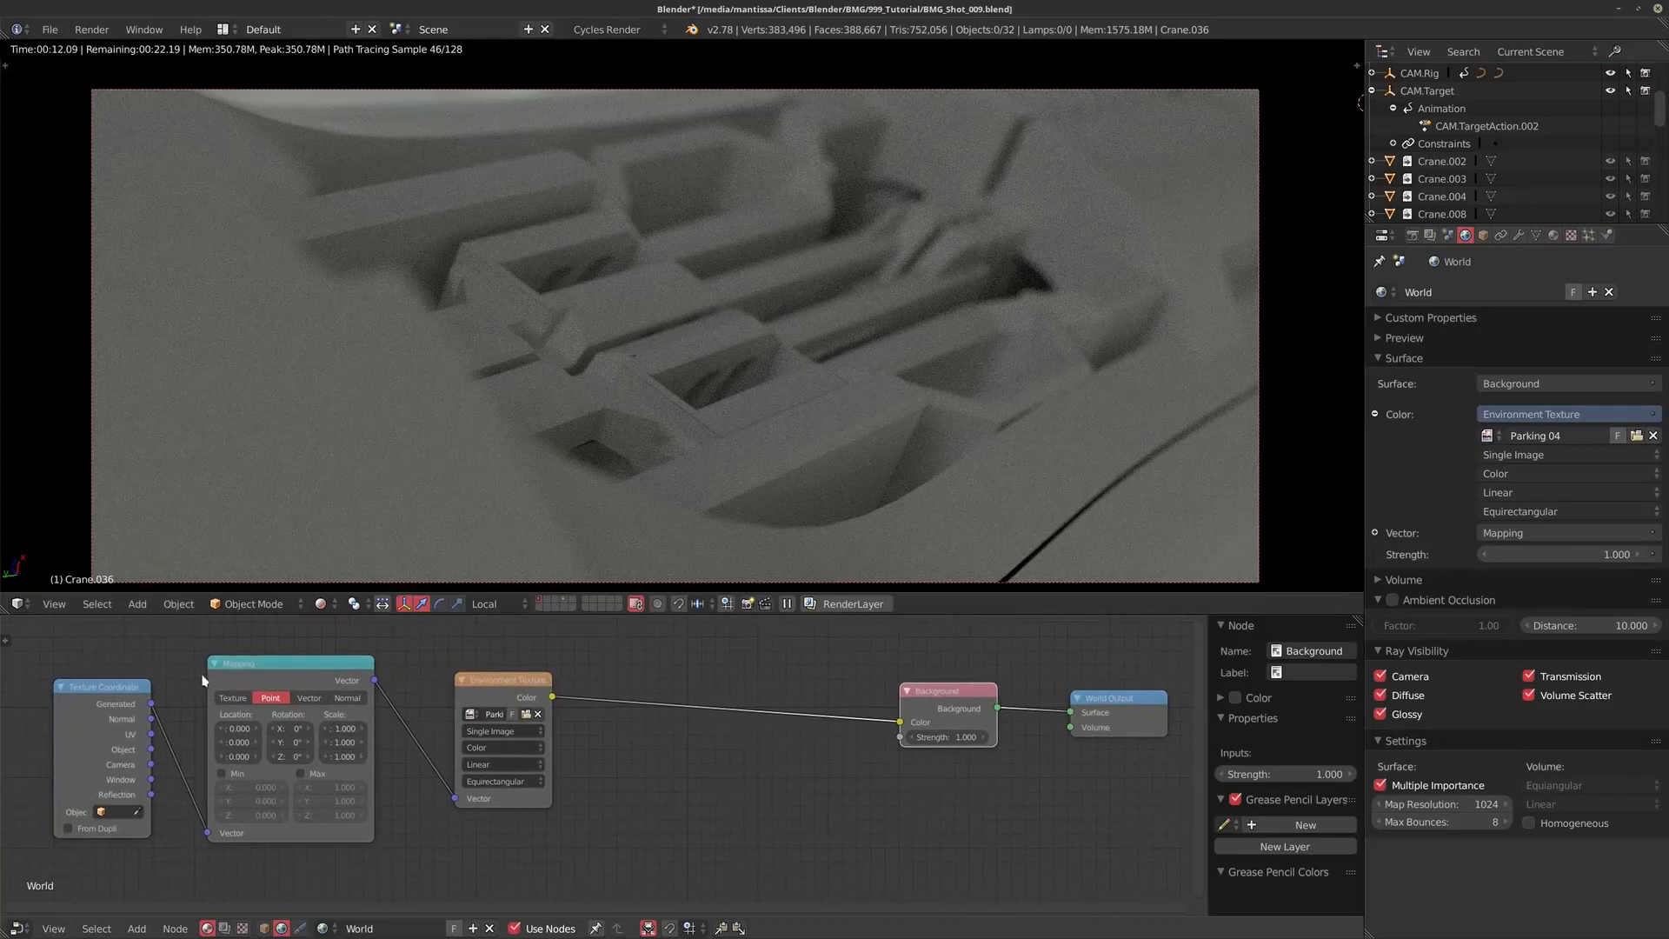
Step: Rotate the environment in the Mapping node to about X 290.8°, Y 58.9° and Z 90.9°
middle_drag(393, 729, 439, 742)
scroll(430, 712, up, 1)
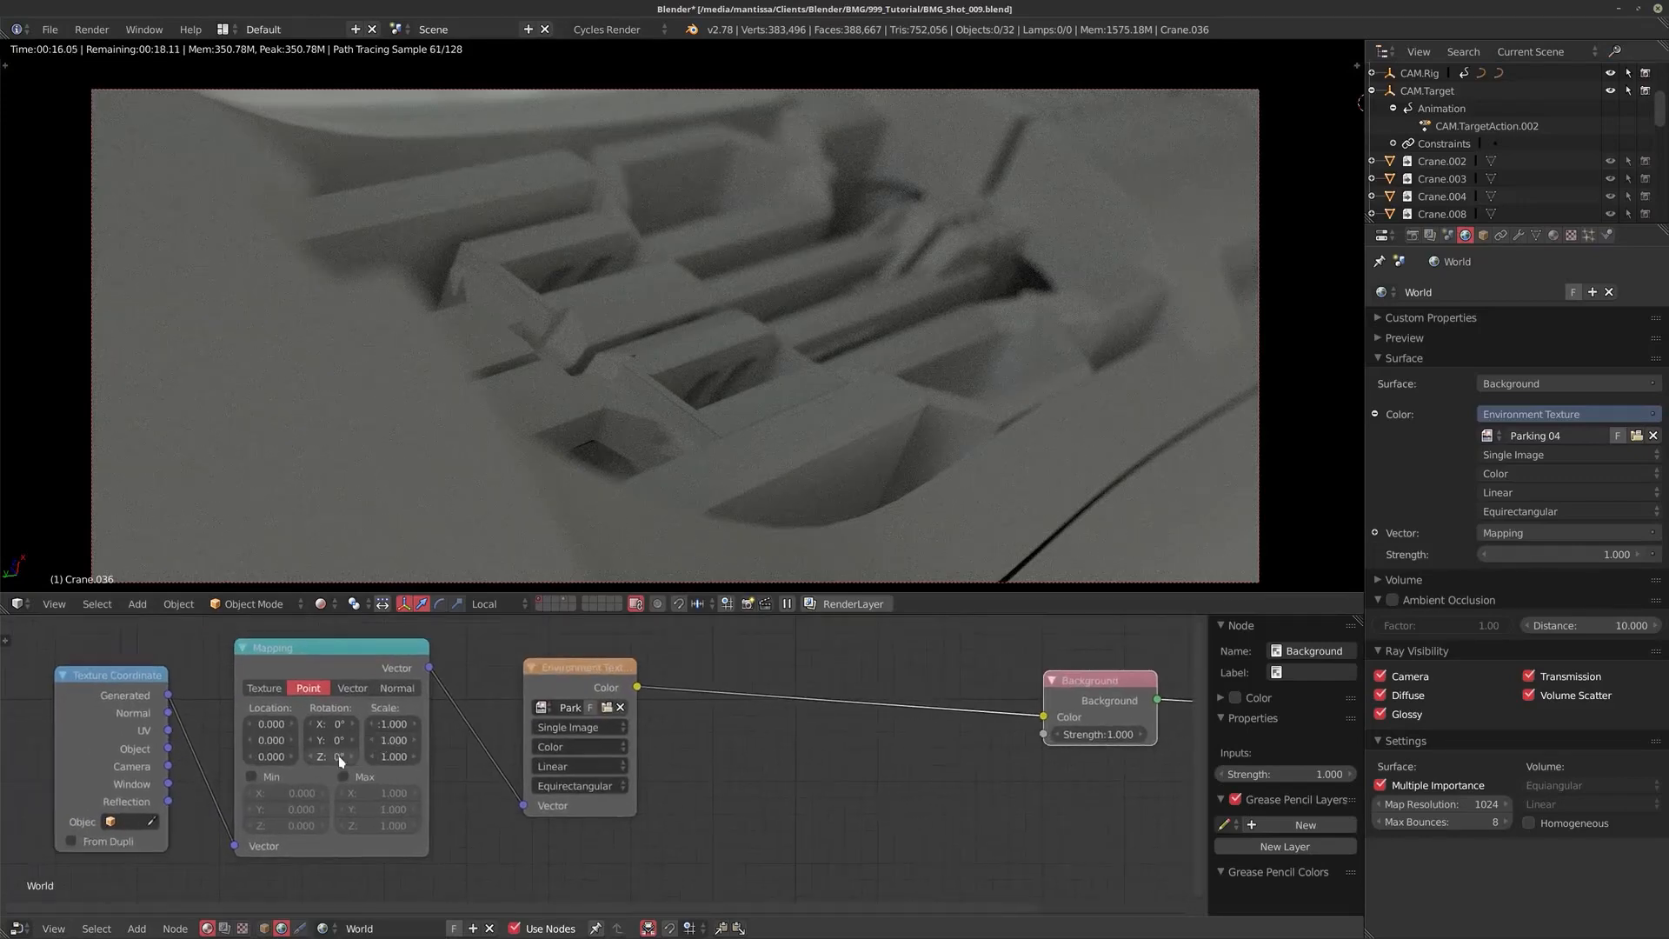
drag(347, 759, 470, 759)
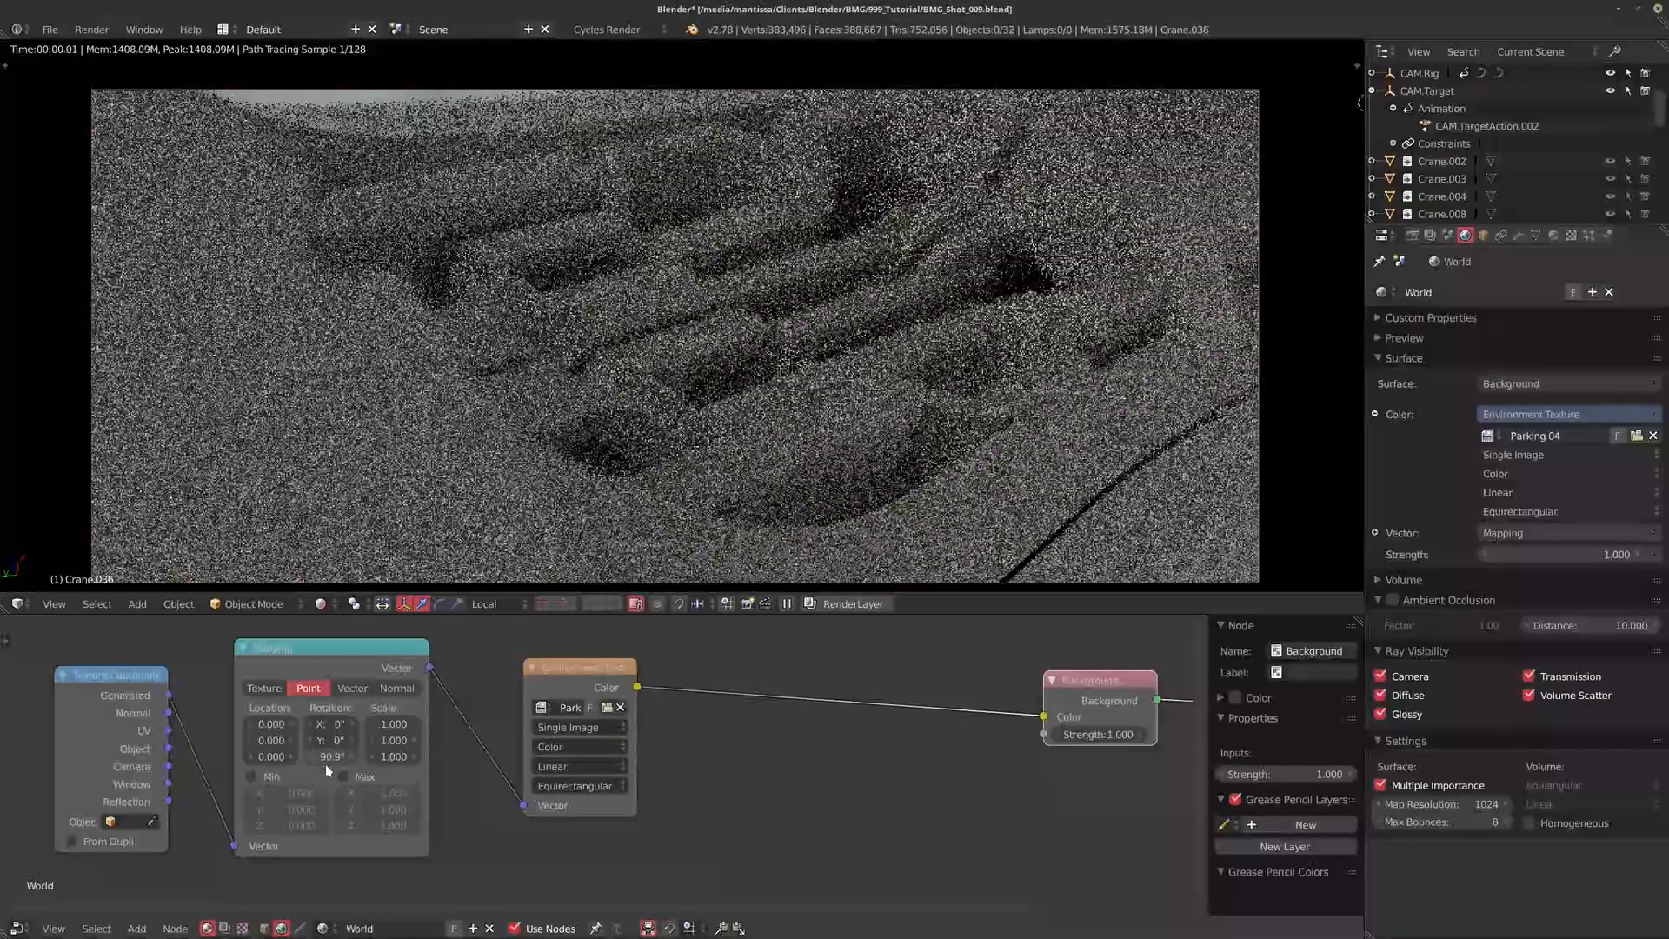
drag(330, 724, 559, 723)
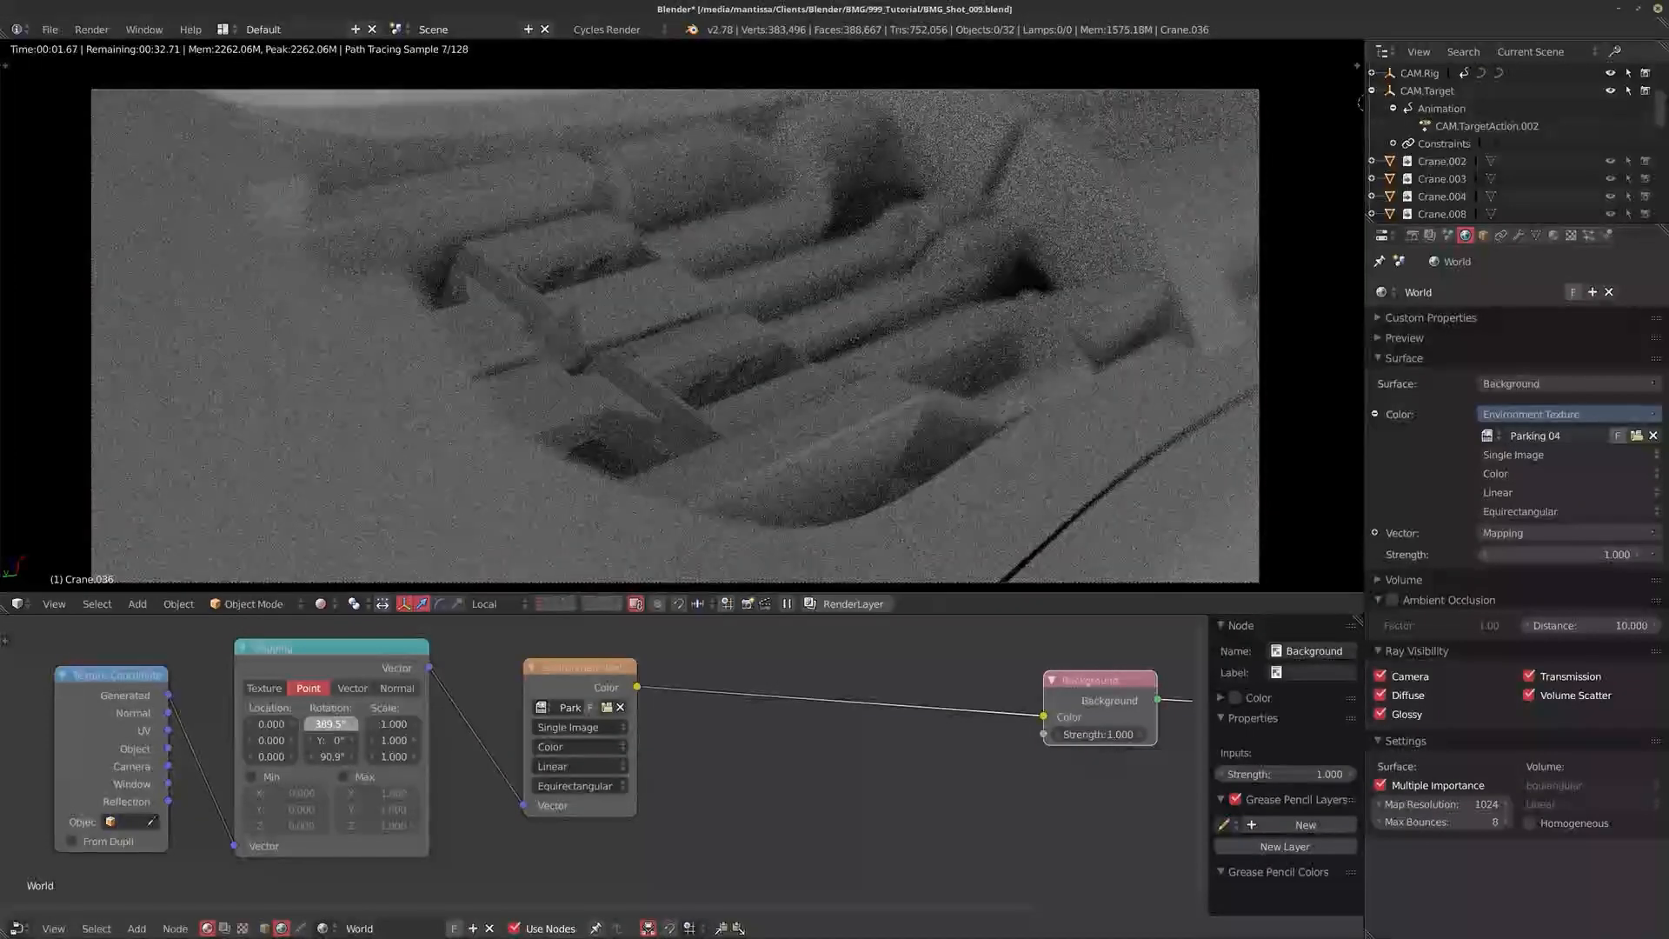
drag(330, 723, 381, 740)
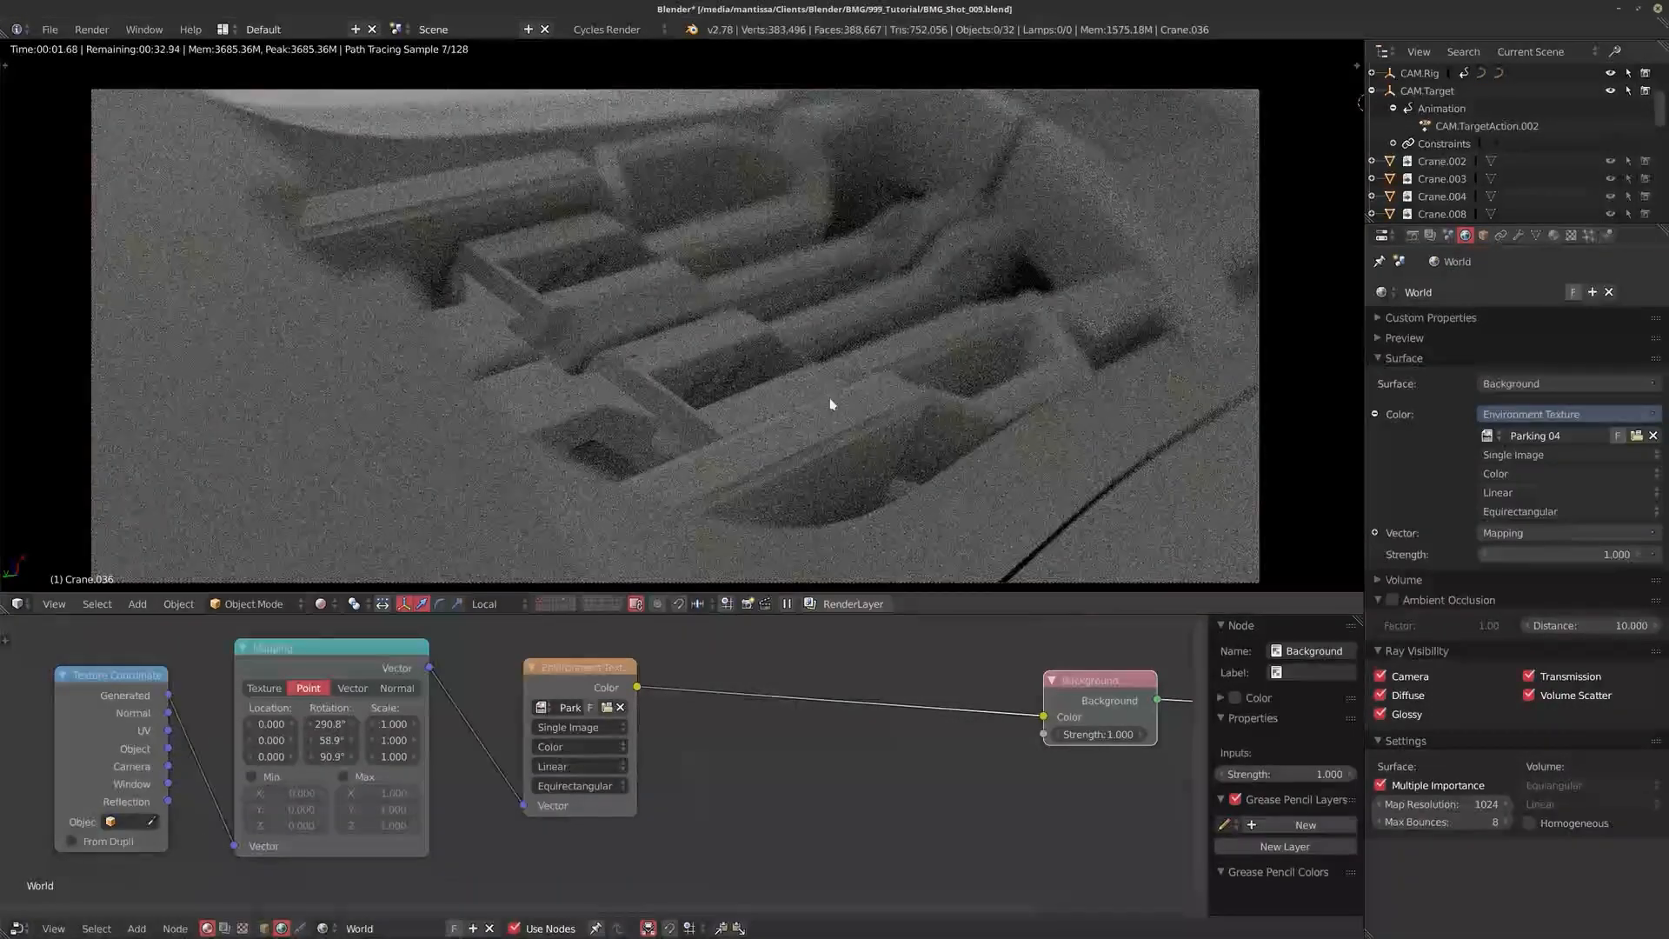
Step: Set the Background node's strength to 2.5
middle_drag(1125, 737, 1026, 734)
click(1026, 733)
text(2.5)
key(Return)
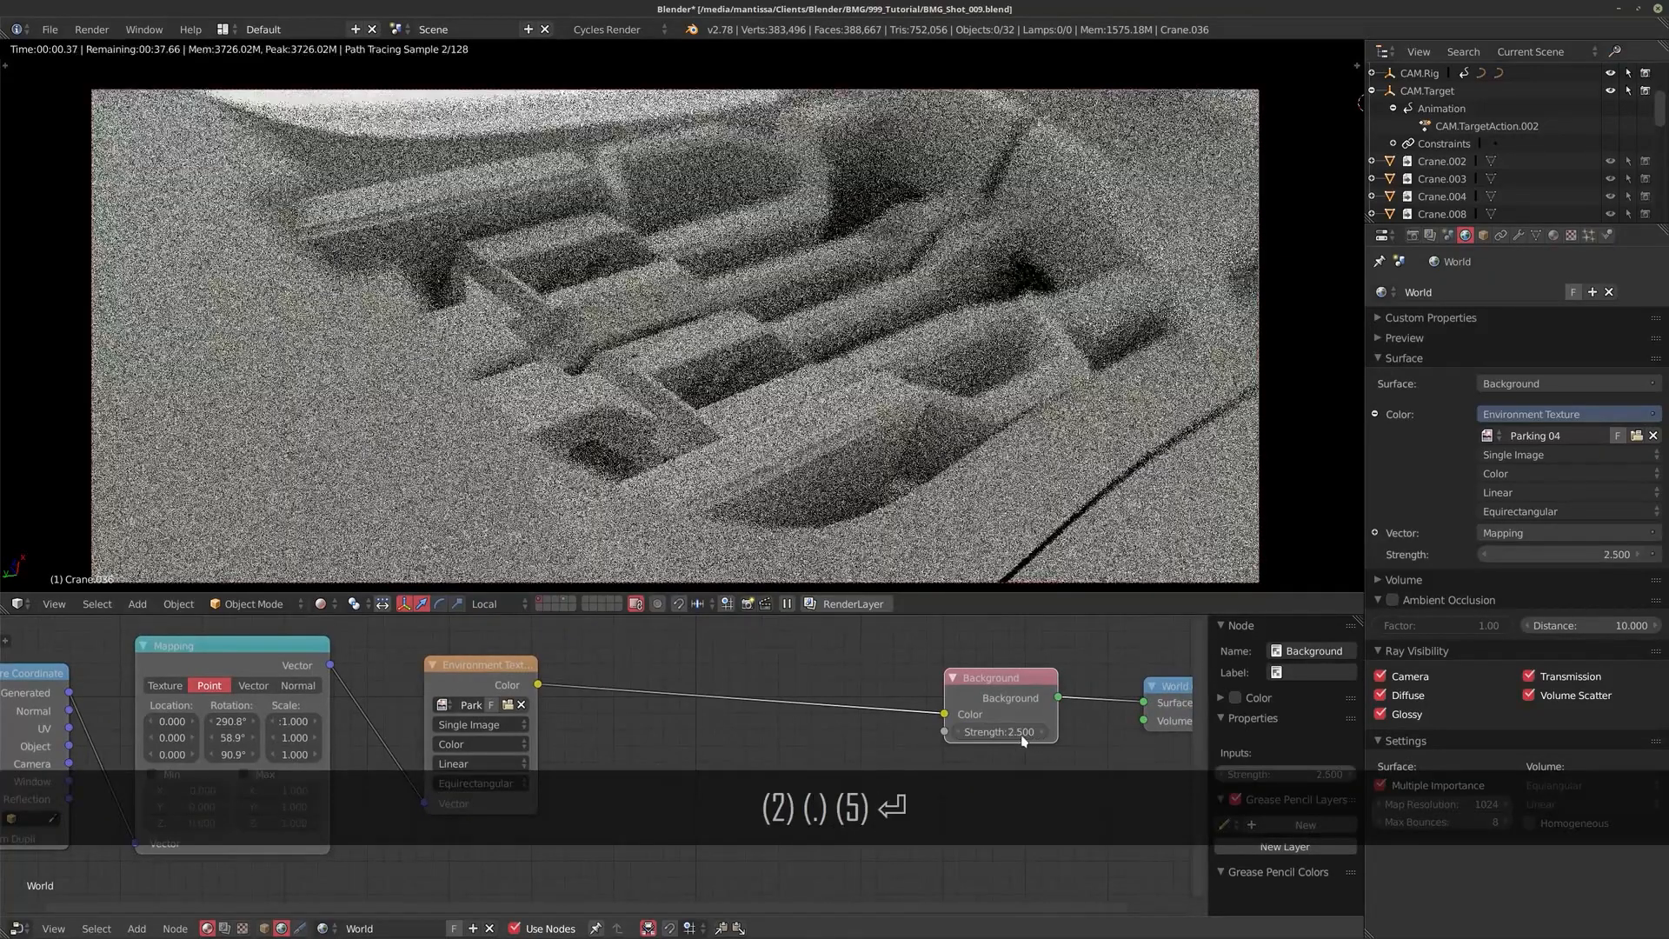
Step: Insert a Gamma node on the link between the Environment Texture and Background nodes
middle_drag(1026, 734, 929, 734)
scroll(908, 739, up, 1)
middle_drag(495, 768, 512, 771)
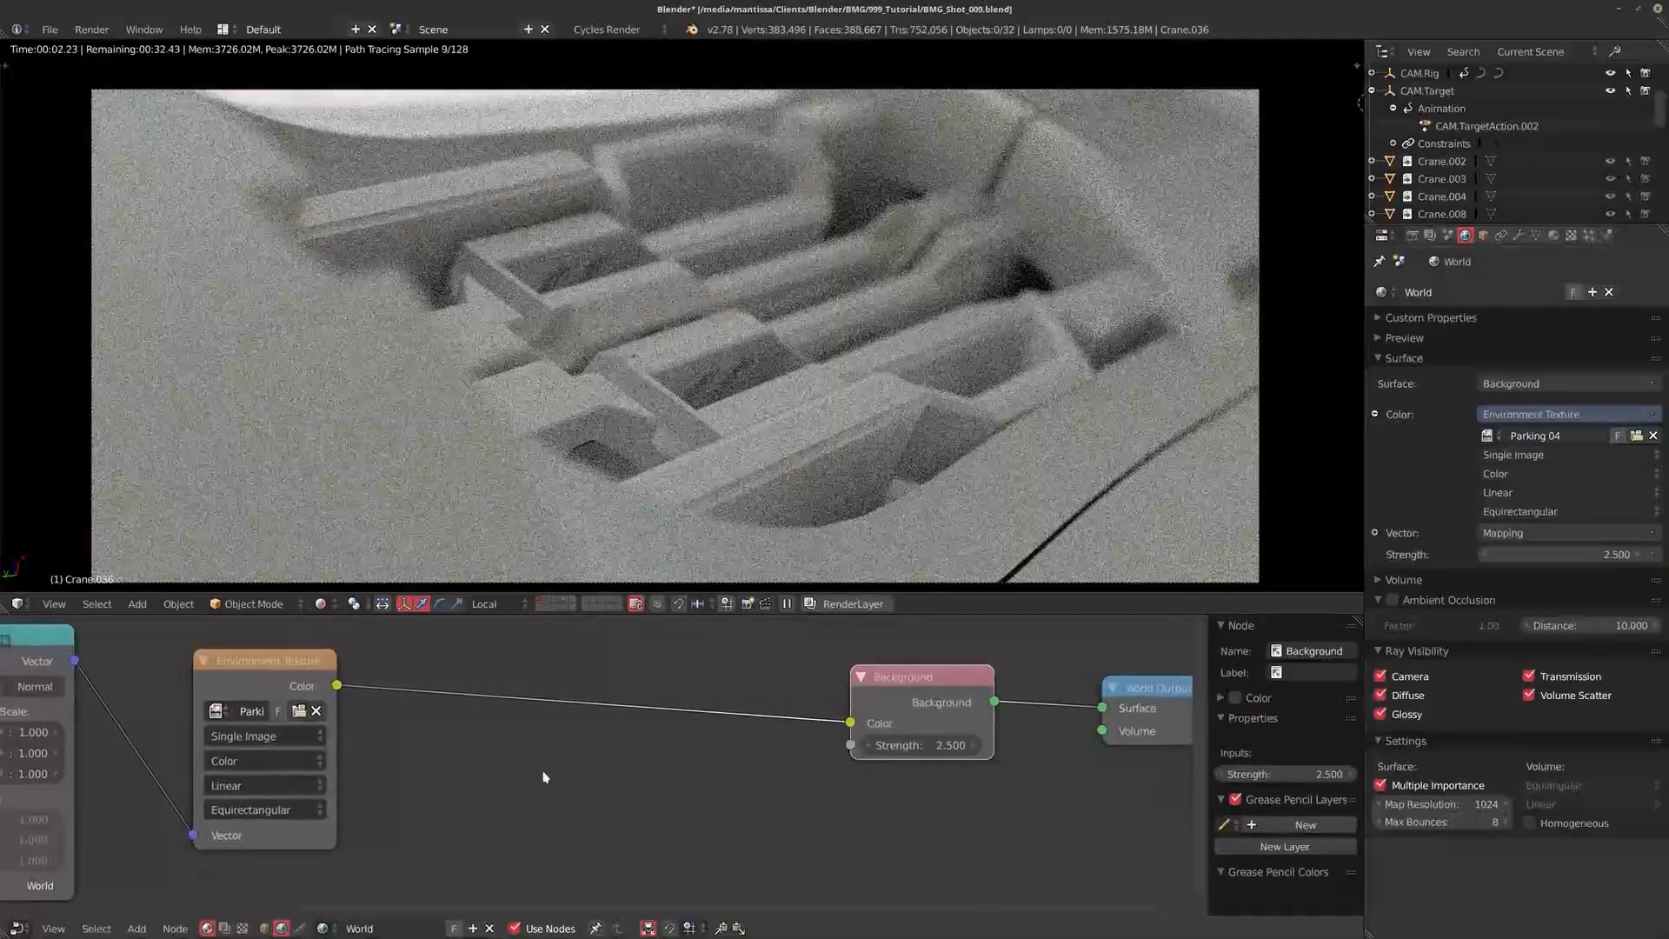
key(shift+a)
key(shift+a)
mouse_move(487, 791)
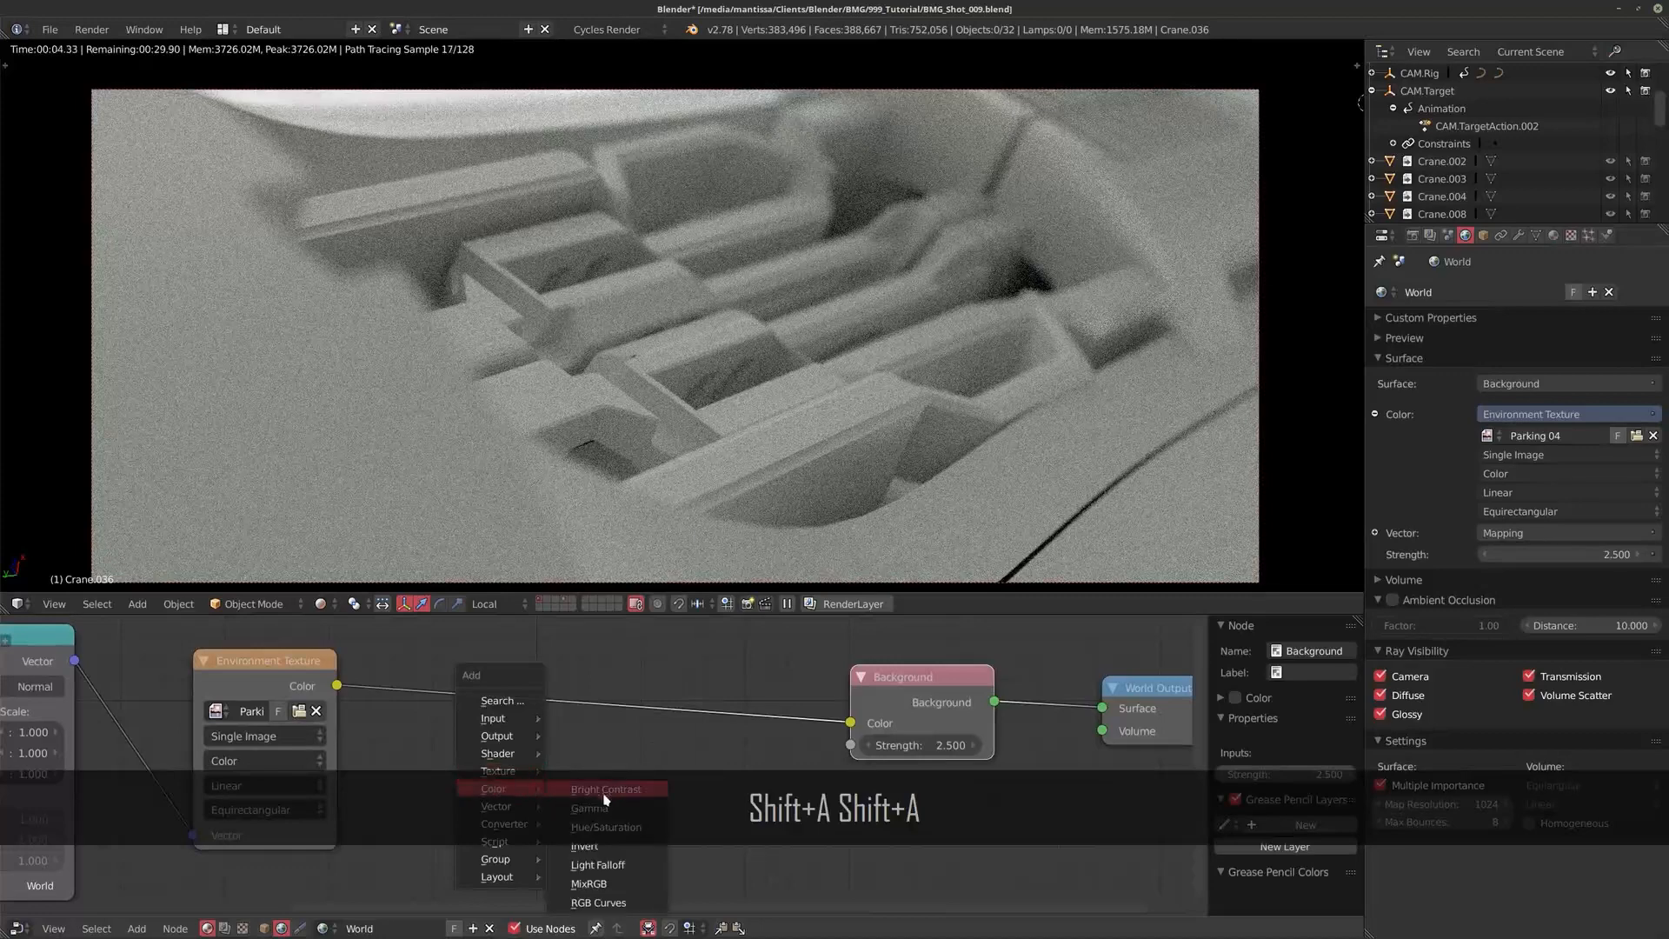
click(600, 813)
click(561, 682)
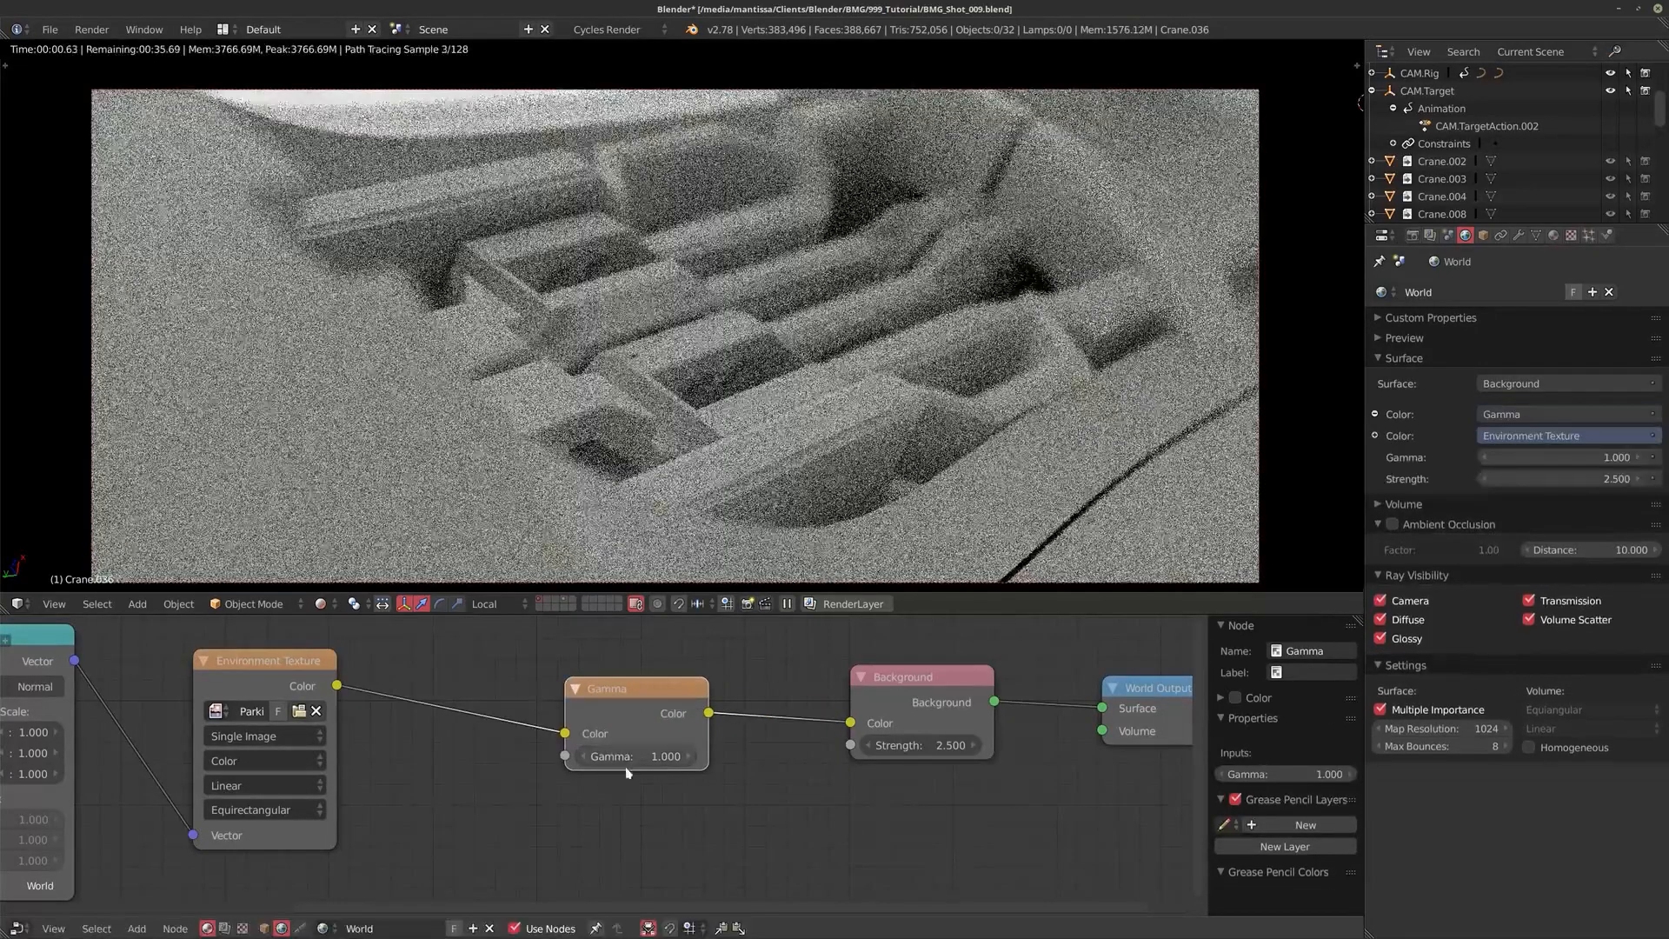
Step: Set the Gamma node's value to about 1.49 and the Background node's strength to 4
drag(629, 762, 671, 762)
click(910, 745)
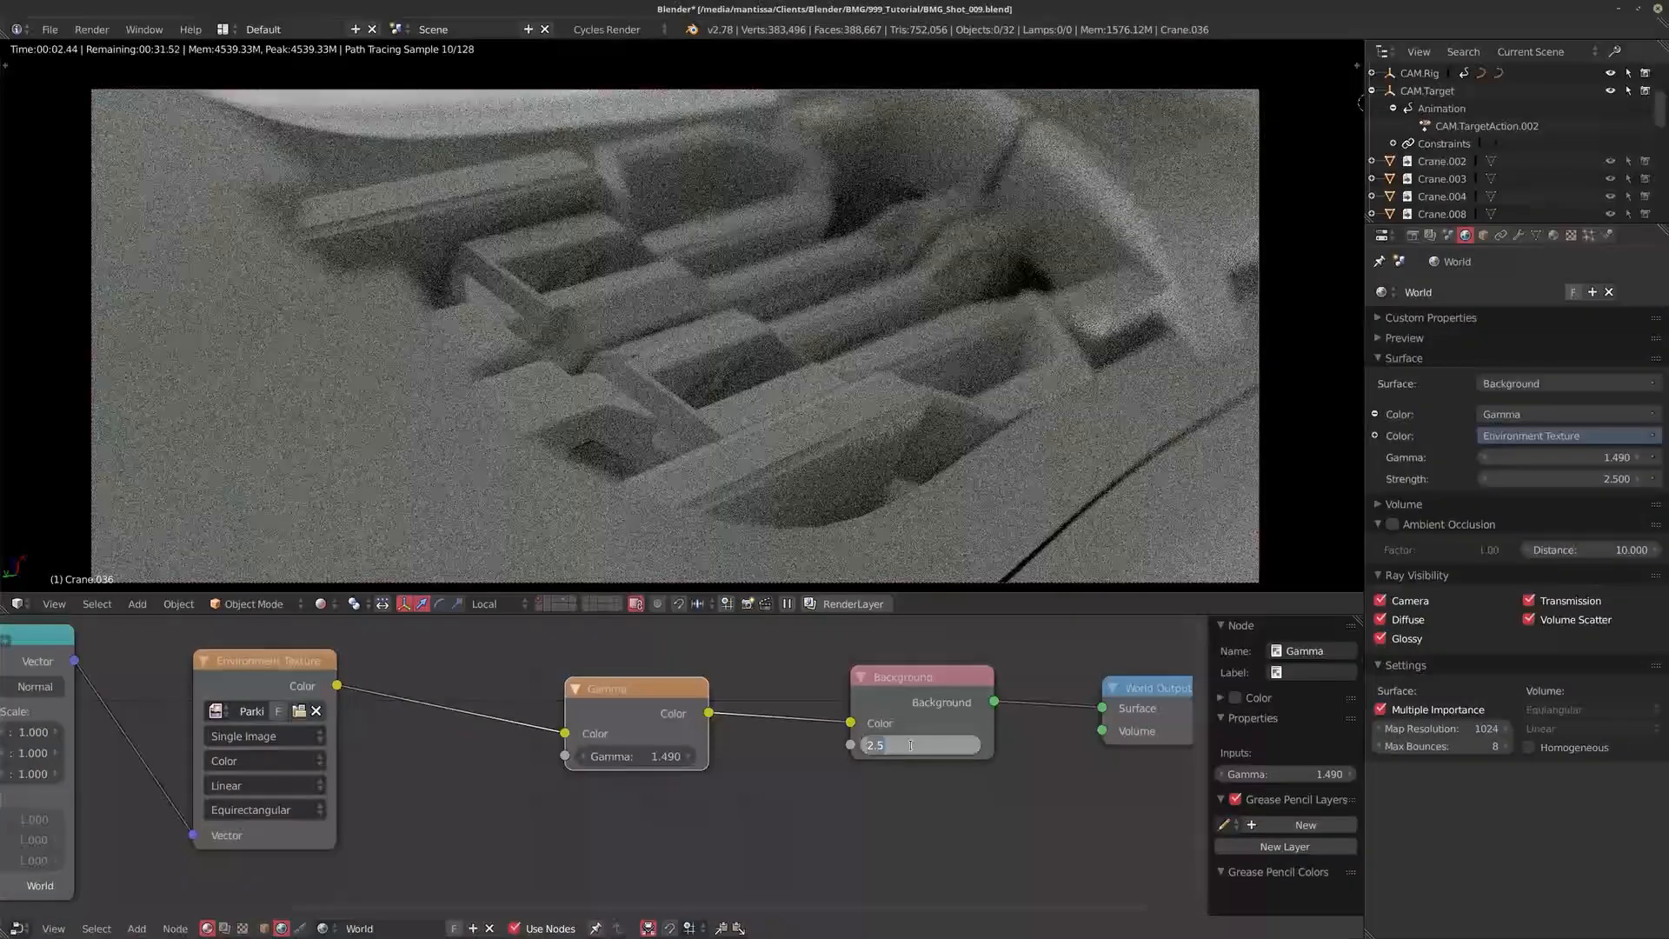
text(3.5)
key(Return)
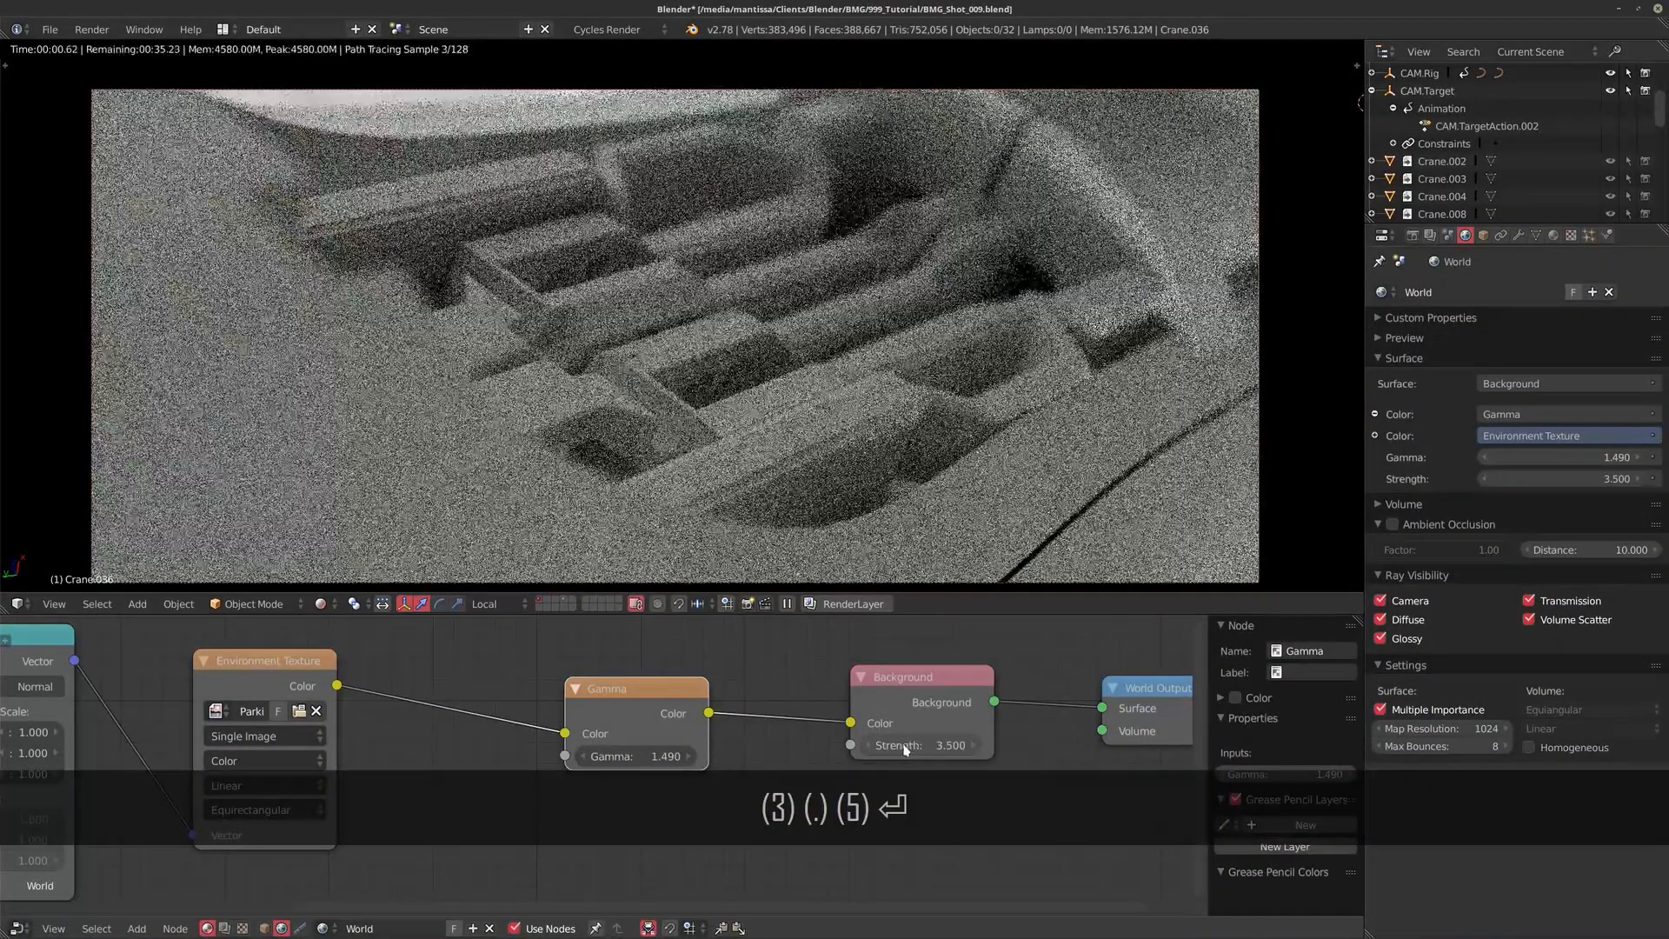
click(909, 745)
text(4)
key(Return)
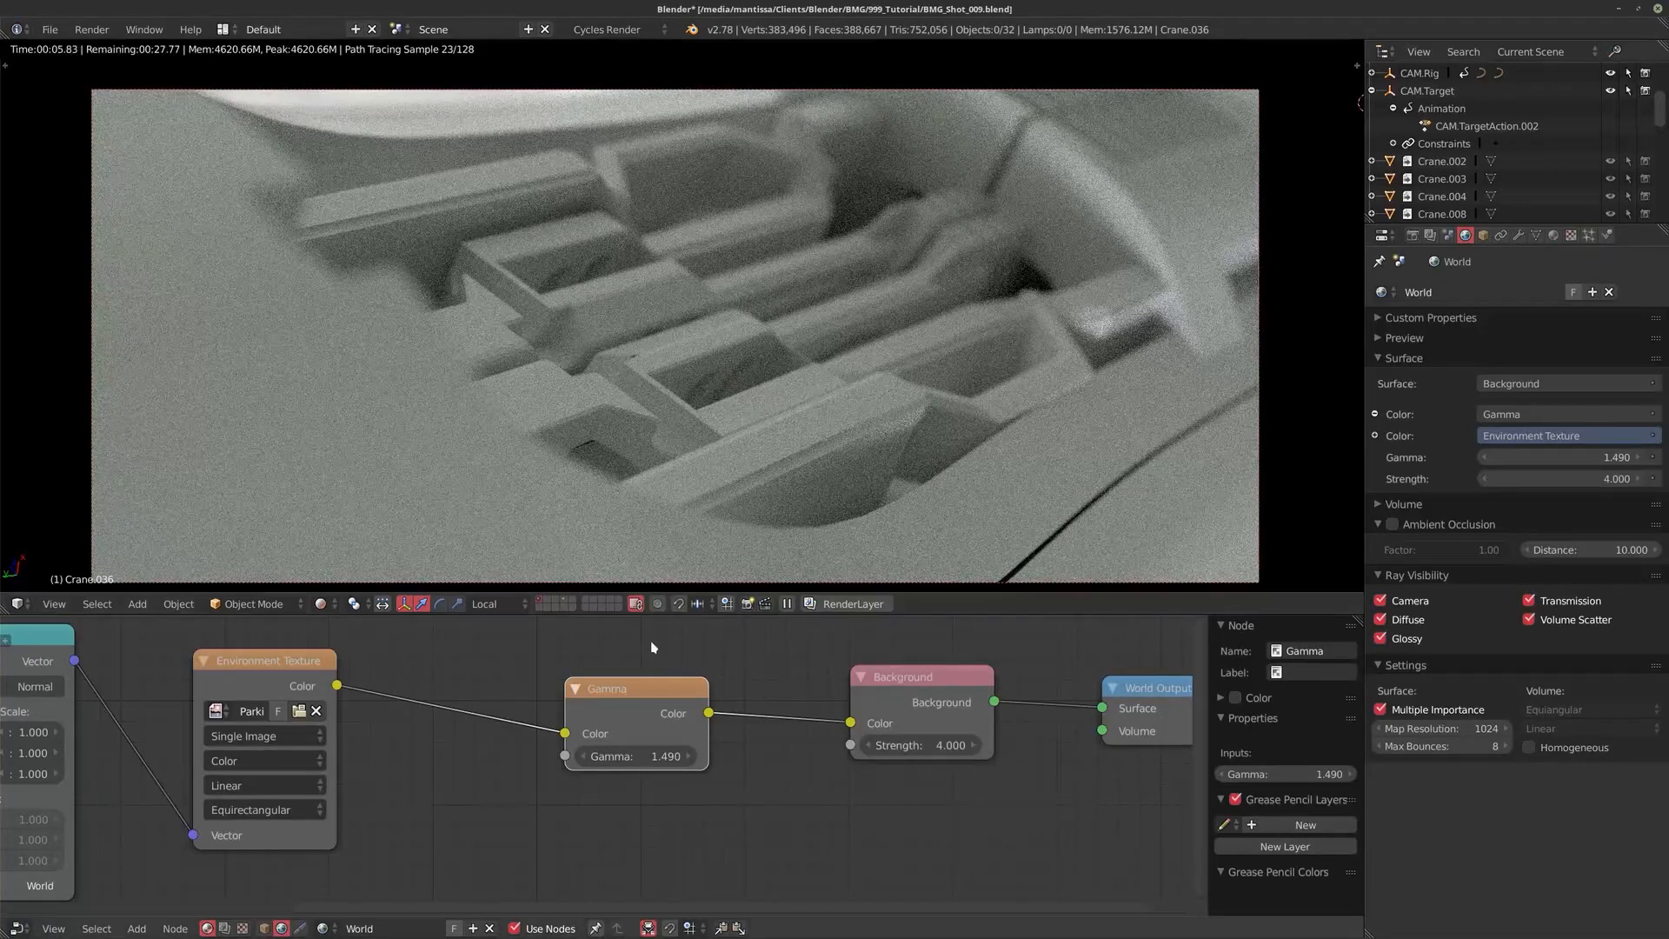
Step: Nudge the Gamma node slightly closer to the Environment Texture node and a little higher
mouse_move(641, 702)
mouse_down()
mouse_move(602, 701)
mouse_move(632, 703)
mouse_up()
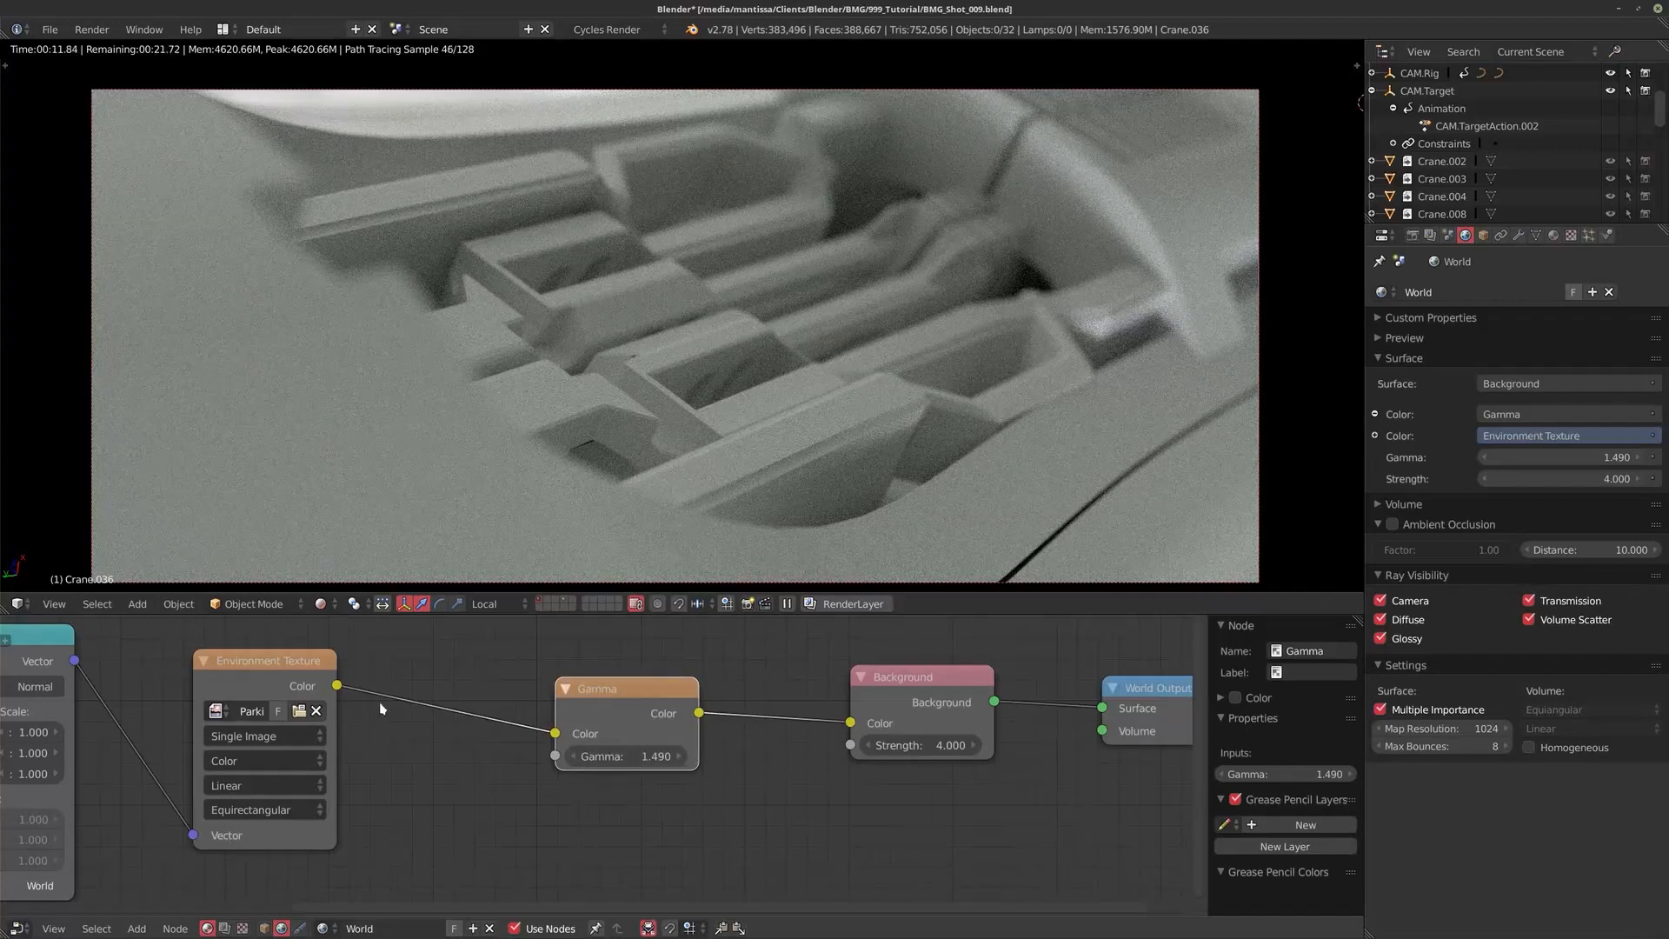
middle_drag(375, 685, 561, 682)
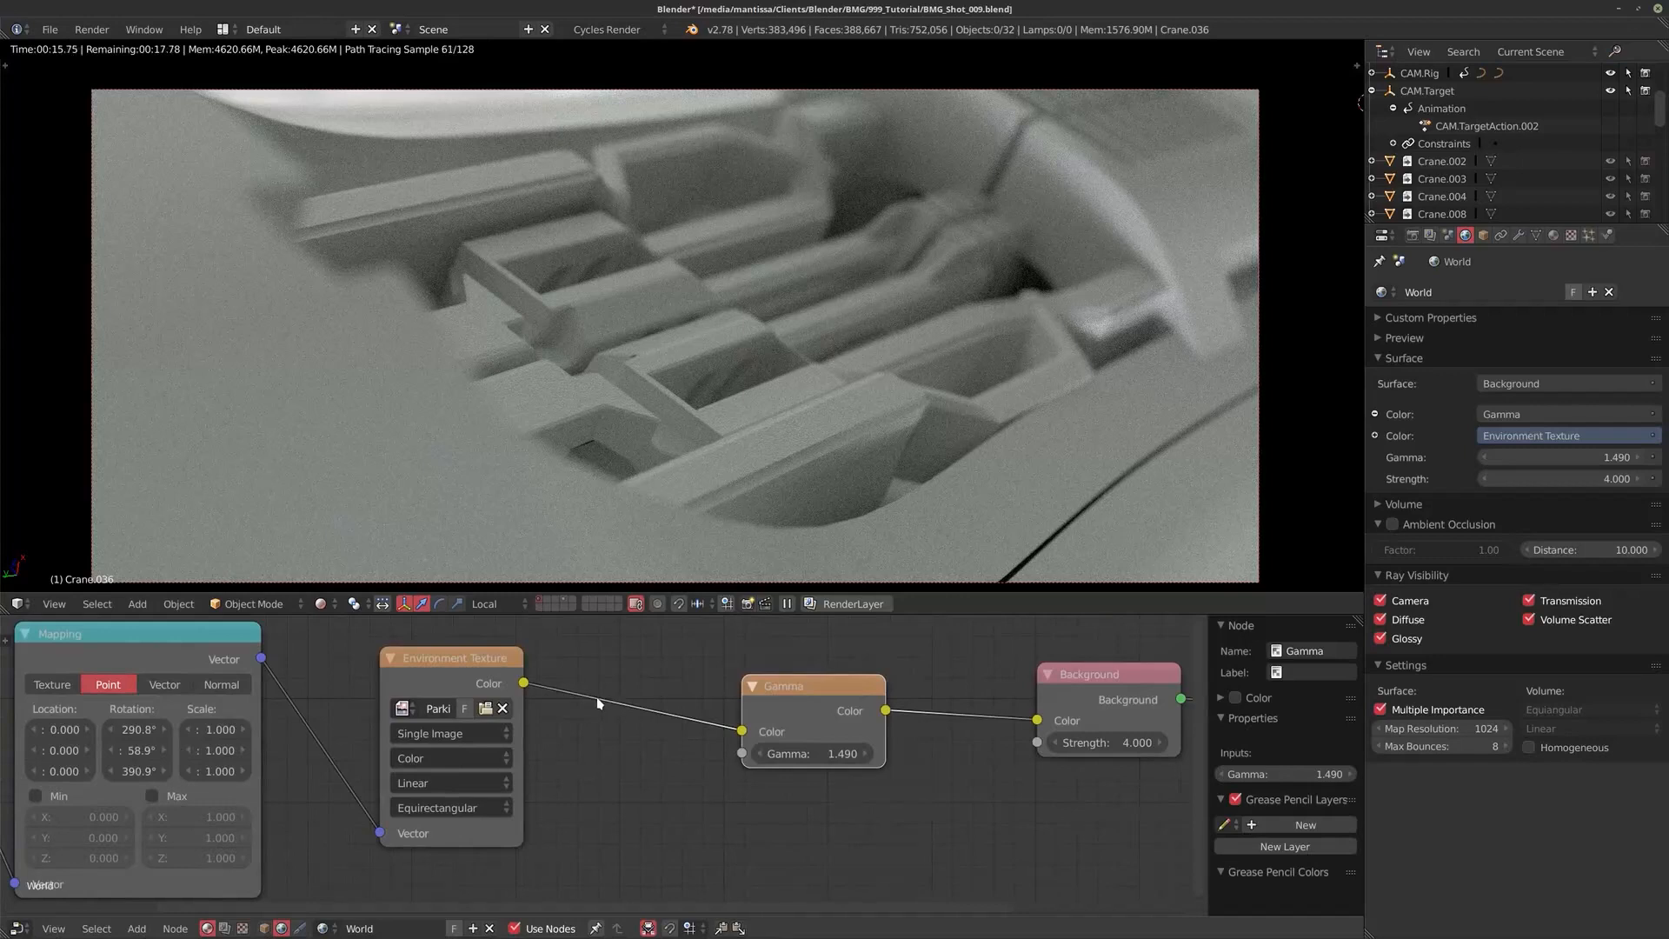
middle_drag(559, 733, 484, 739)
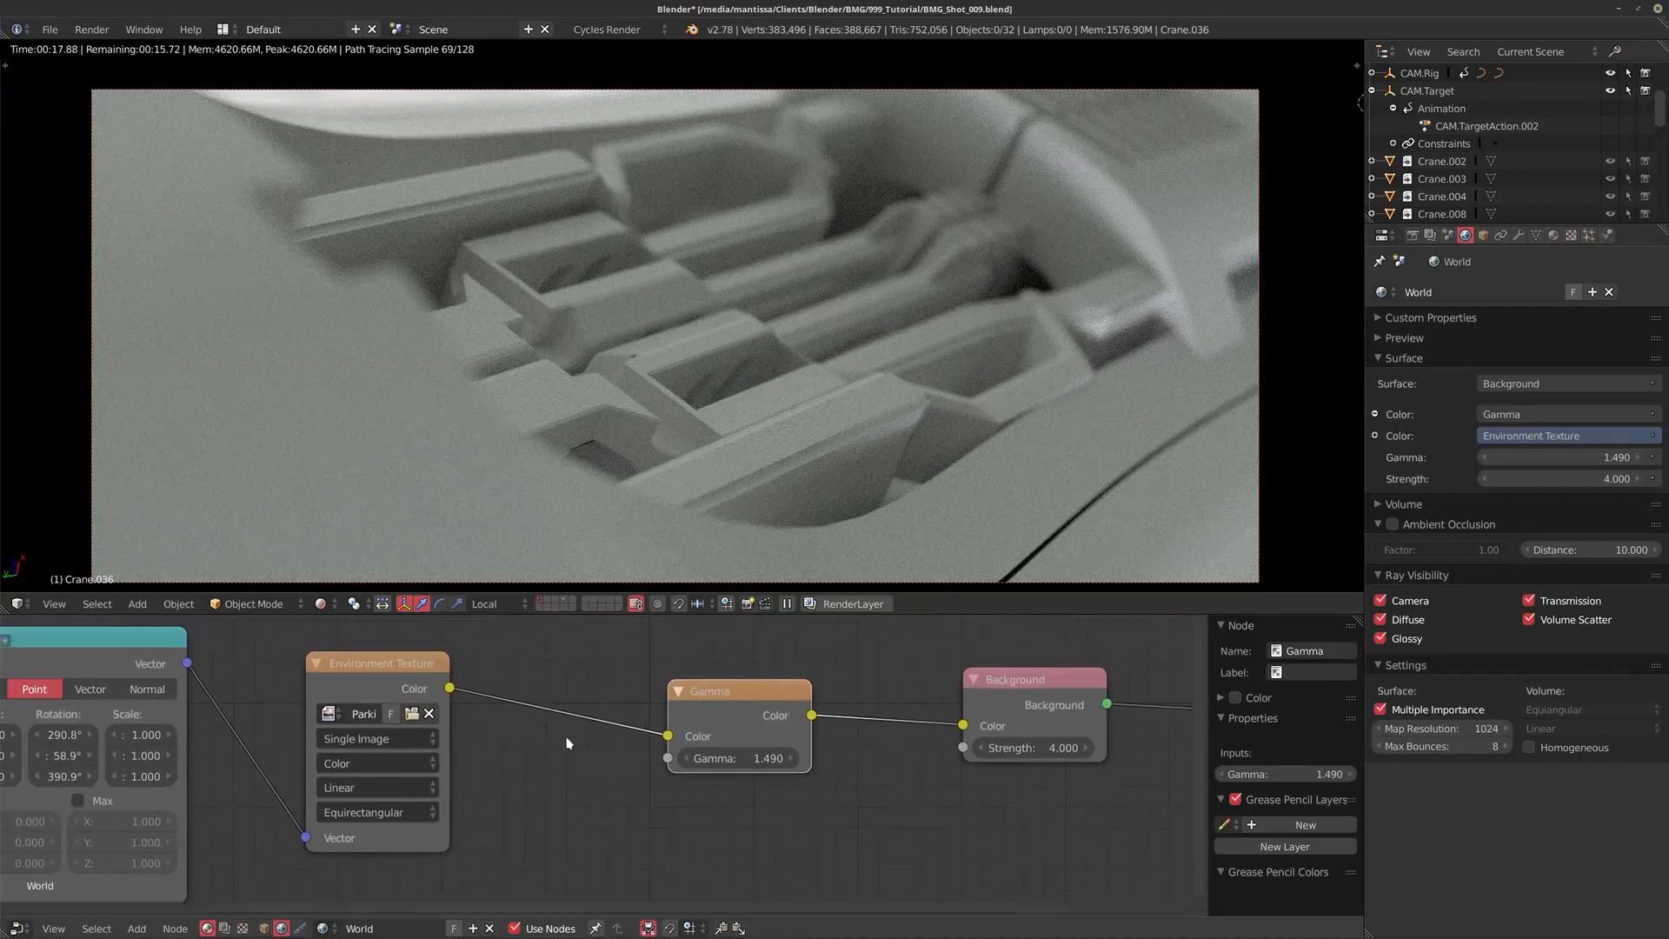
mouse_move(738, 698)
mouse_down()
mouse_move(678, 676)
mouse_move(720, 686)
mouse_up()
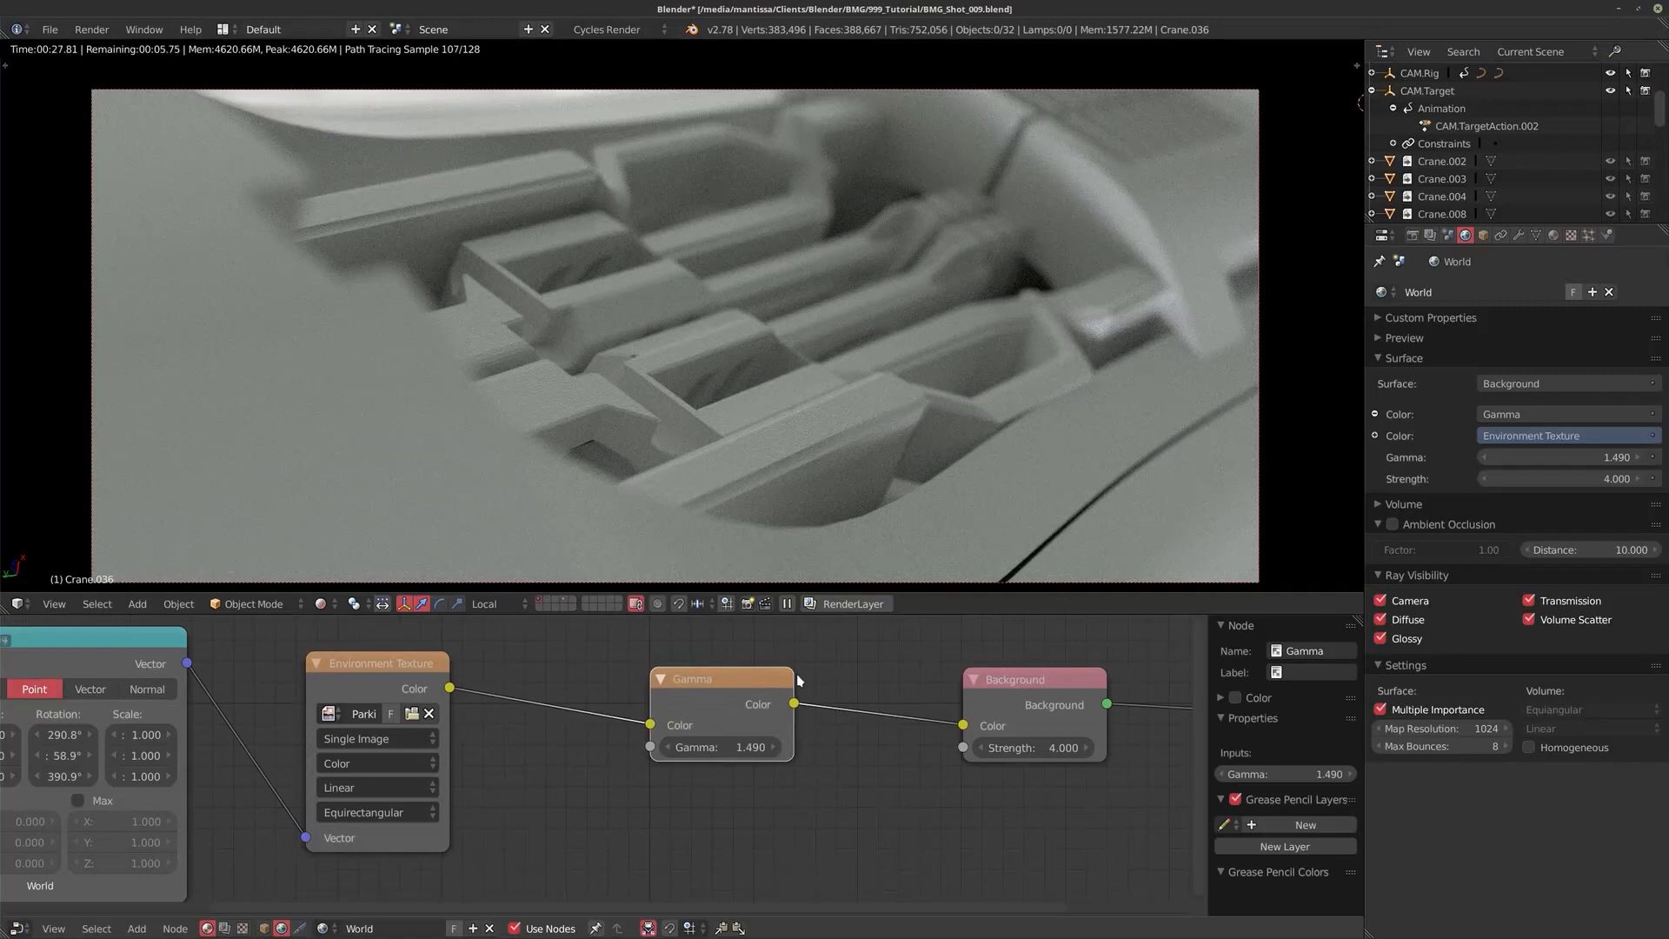
middle_drag(932, 700, 756, 719)
scroll(836, 719, down, 4)
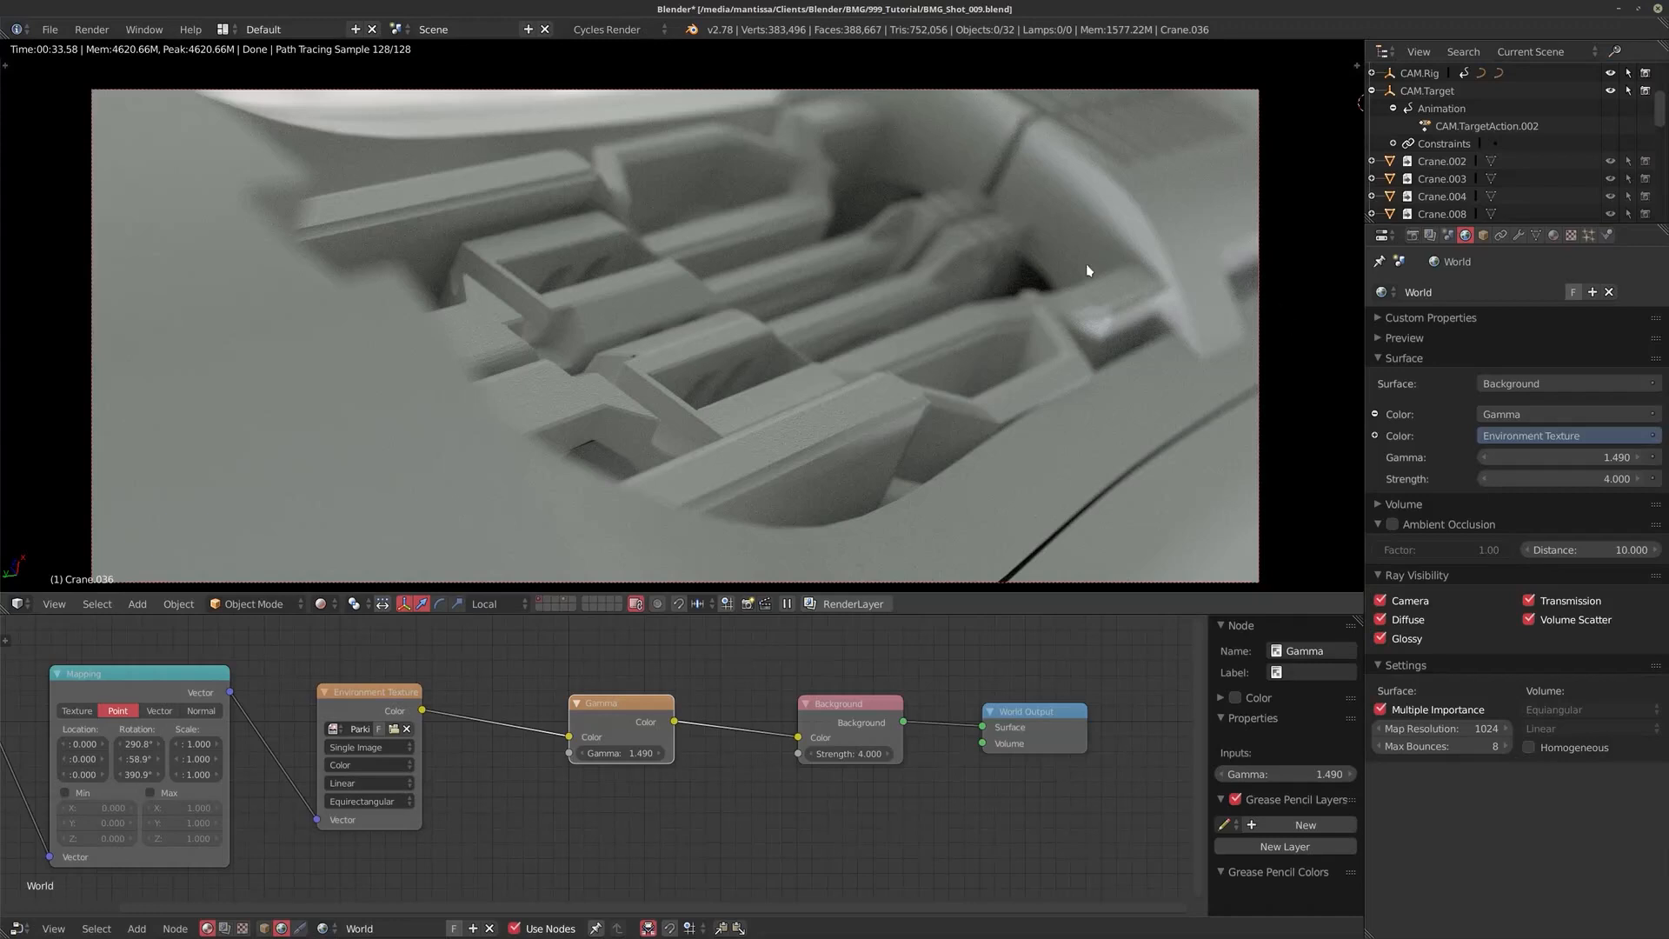
Step: Check the scene's Color Management settings and collapse them
click(1448, 236)
click(1443, 595)
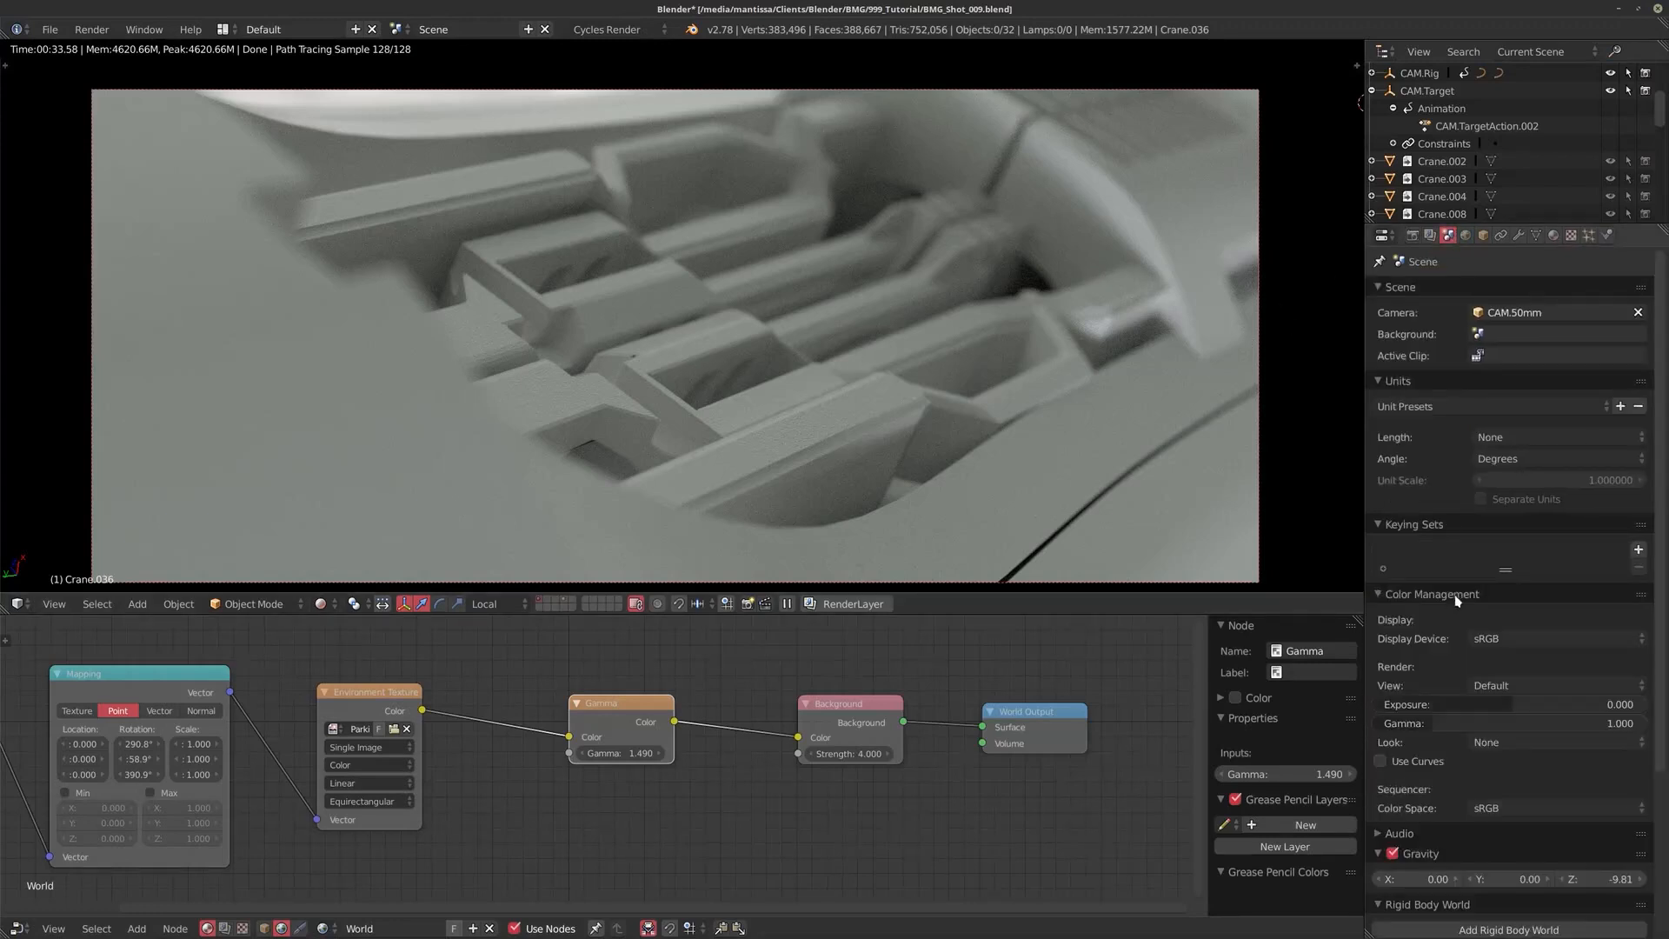
click(1483, 594)
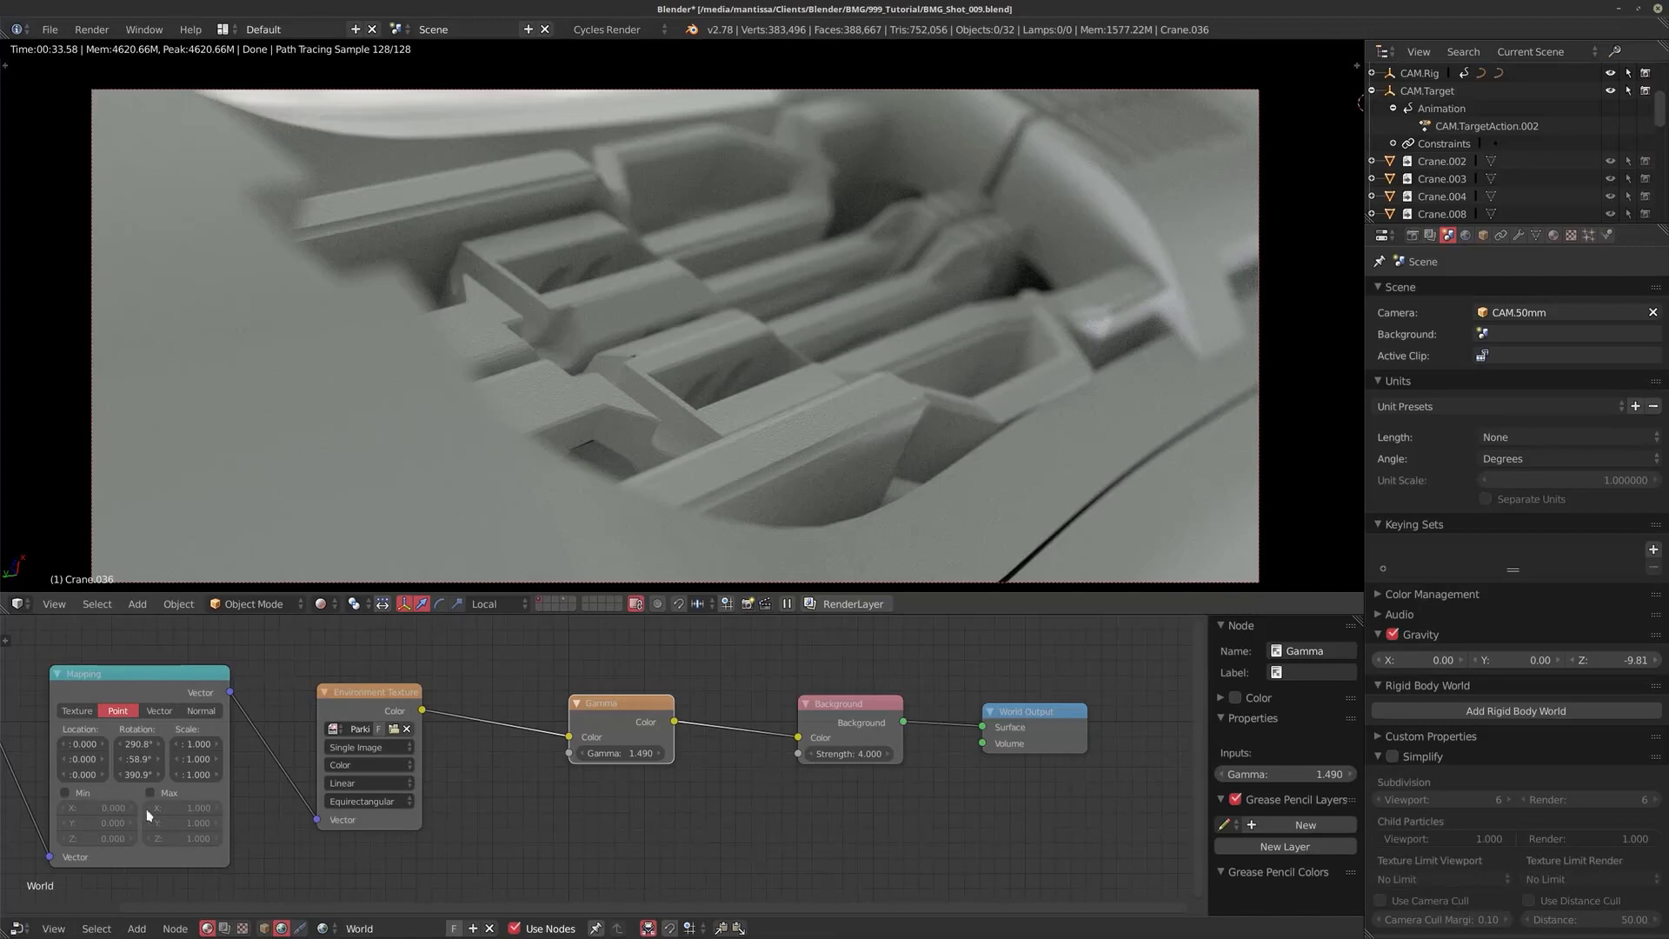
Step: Switch the node editor to a 3D View
click(18, 929)
click(77, 899)
scroll(654, 737, up, 10)
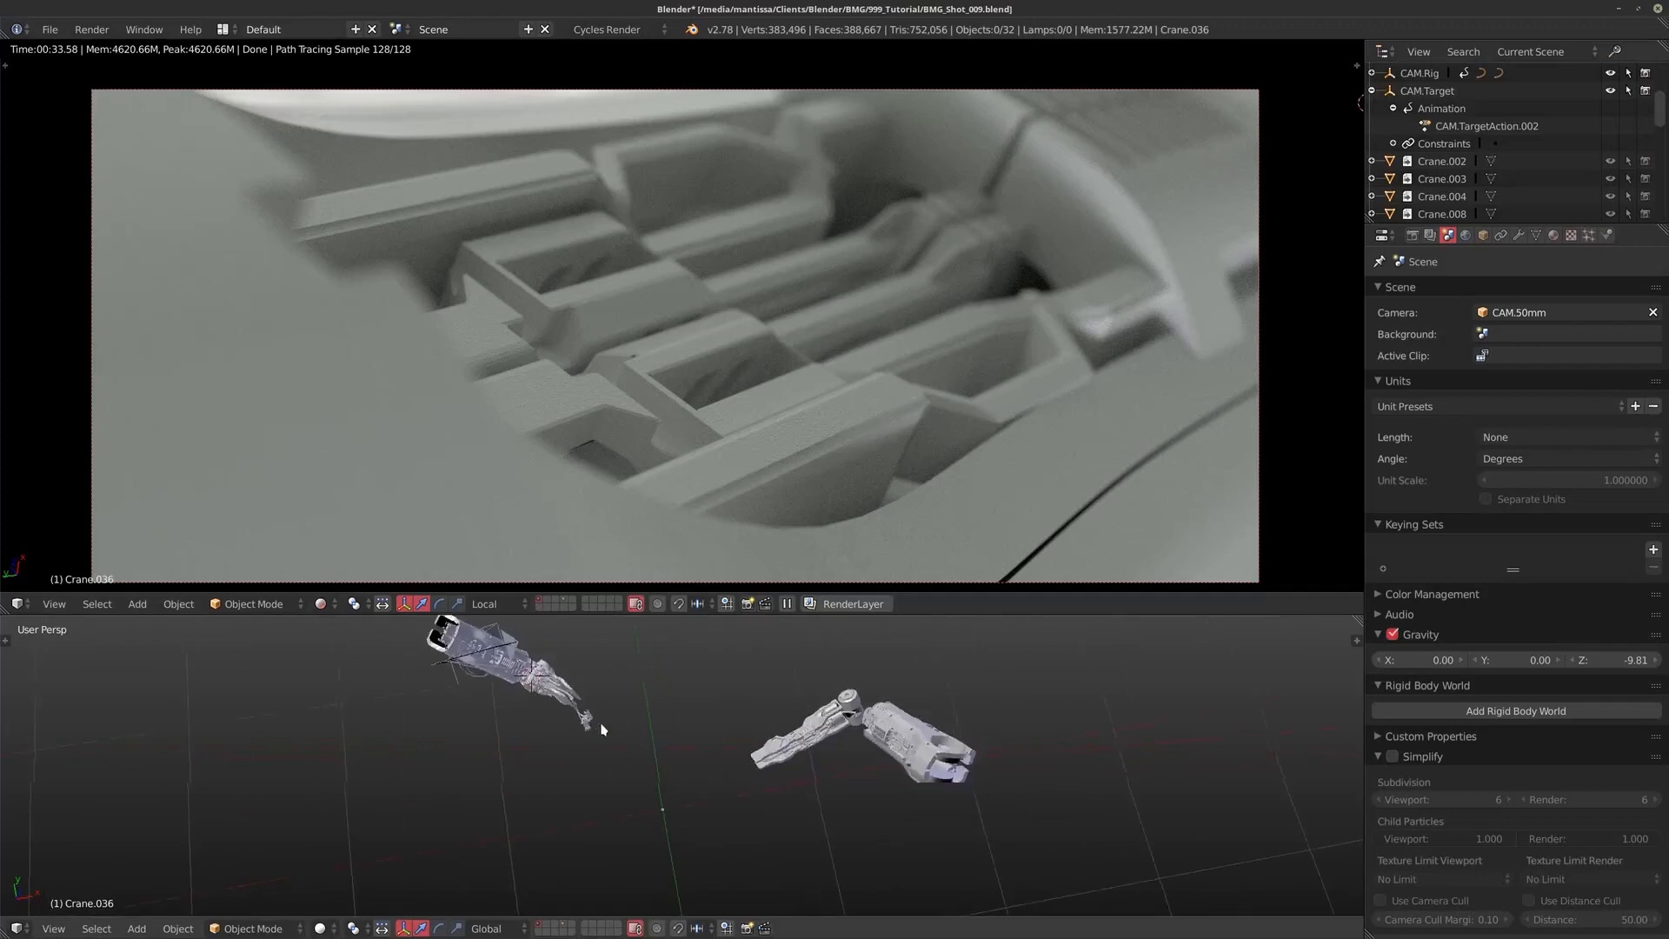
Step: Place the 3D cursor on the detailed recess of the crane arm and add an Area lamp there
scroll(707, 698, up, 6)
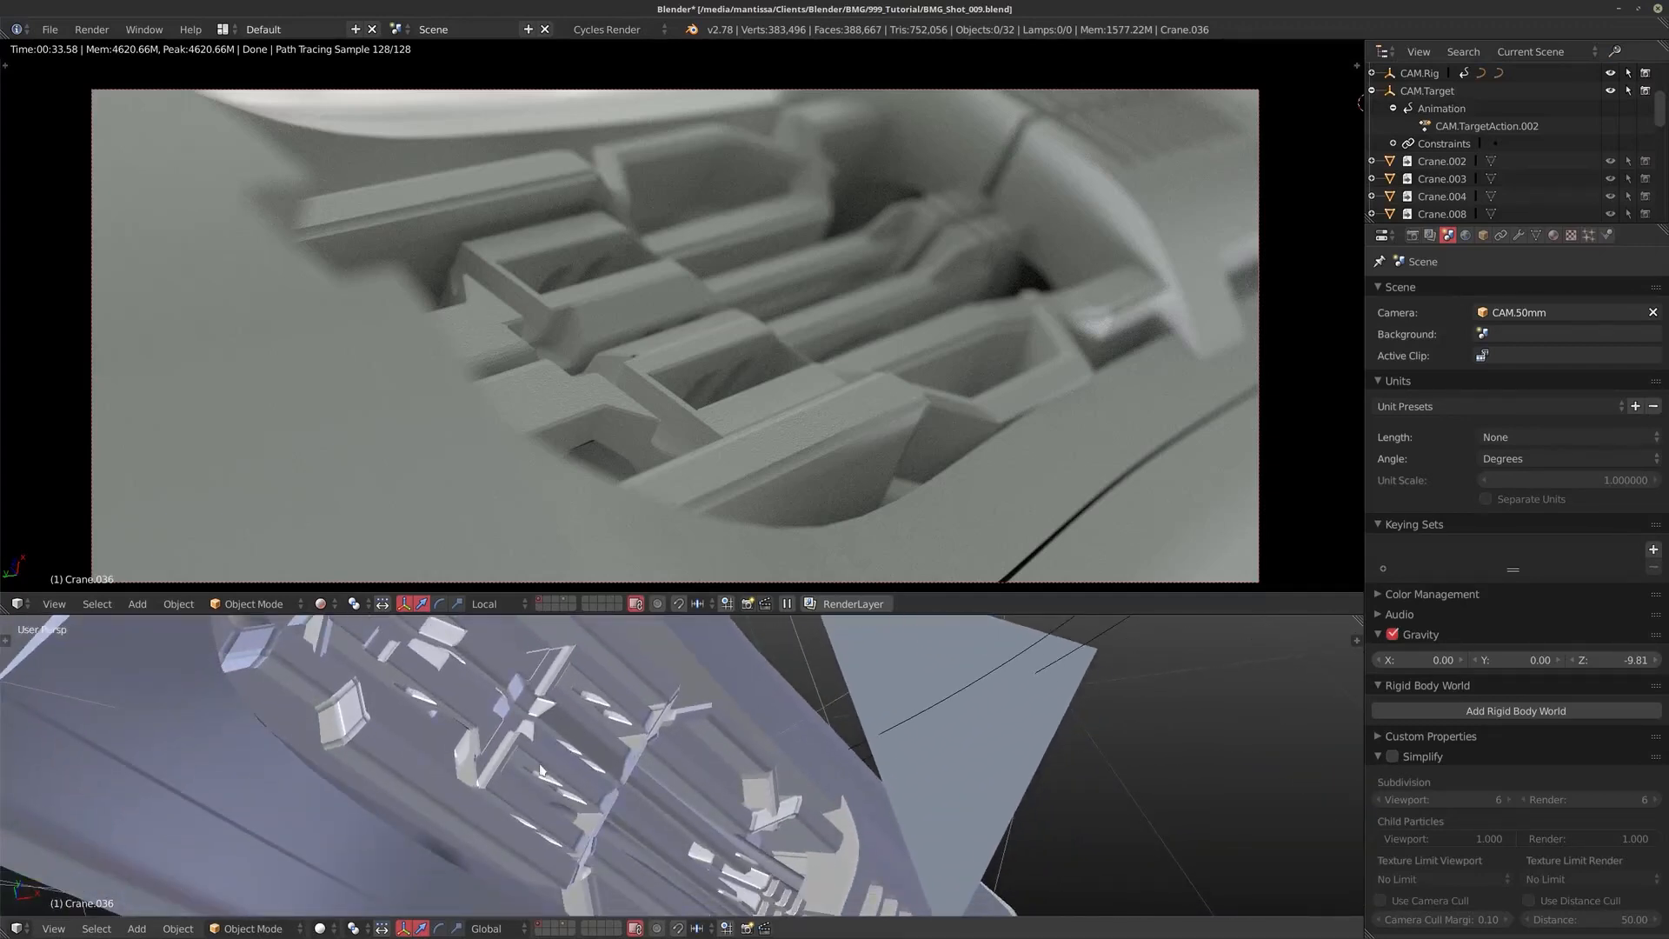
click(542, 753)
scroll(681, 750, up, 2)
key(shift+a)
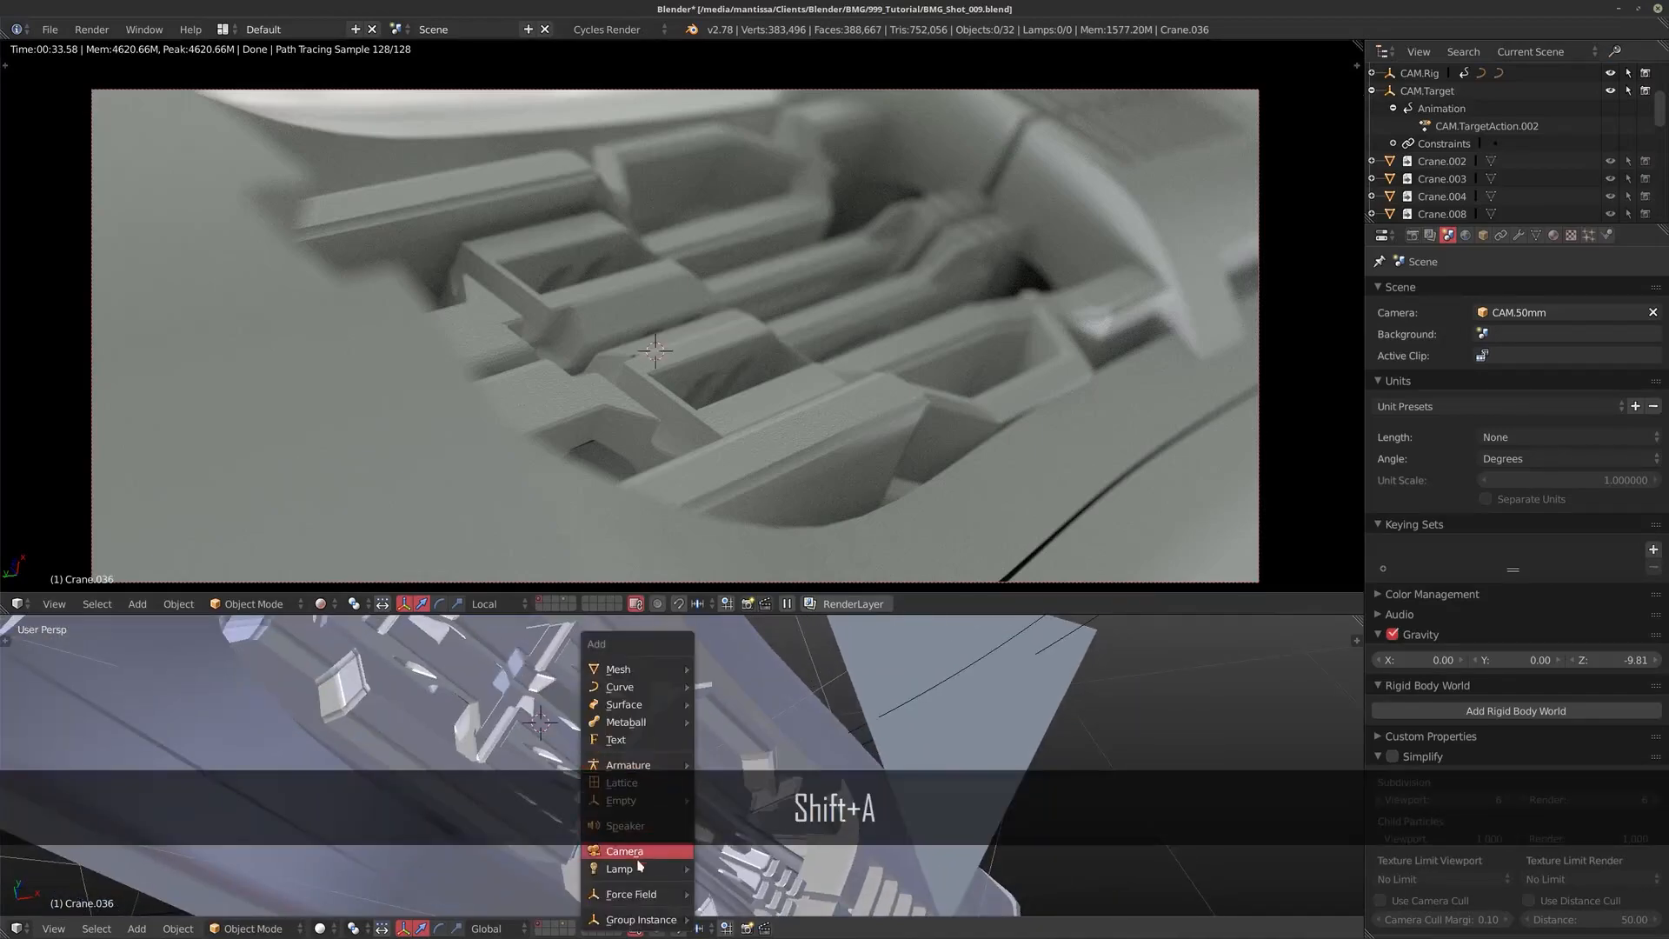
mouse_move(659, 868)
click(731, 869)
scroll(597, 699, down, 8)
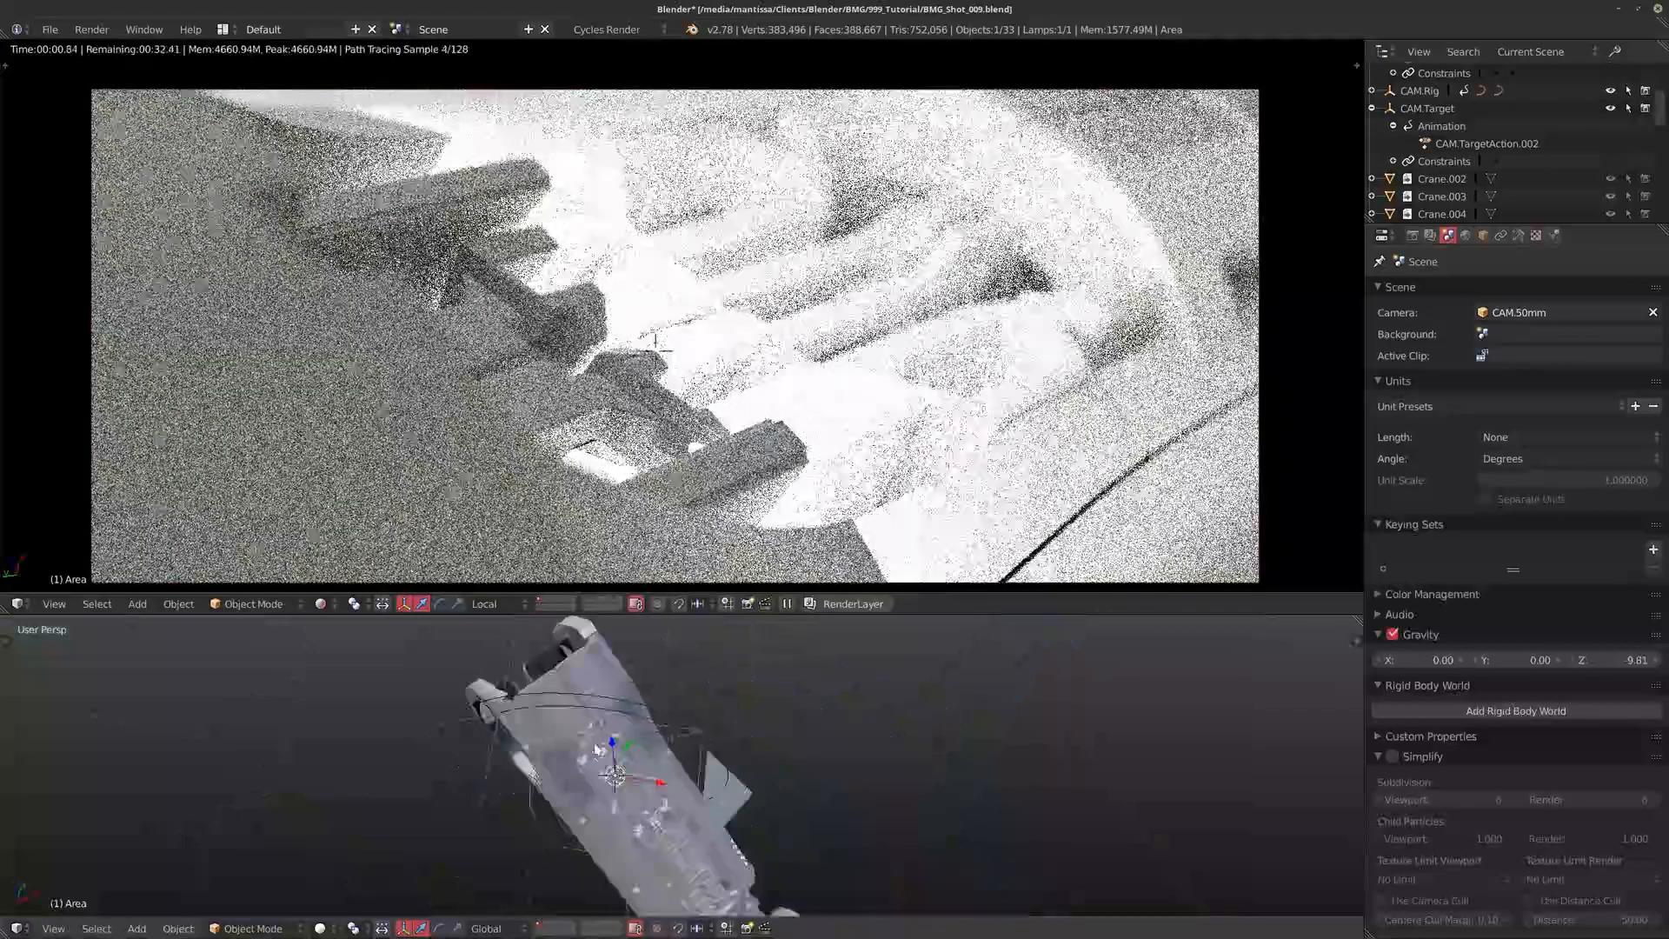
Step: Move the area lamp up and away from the arm and rotate it to shine on the detailed recess
key(g)
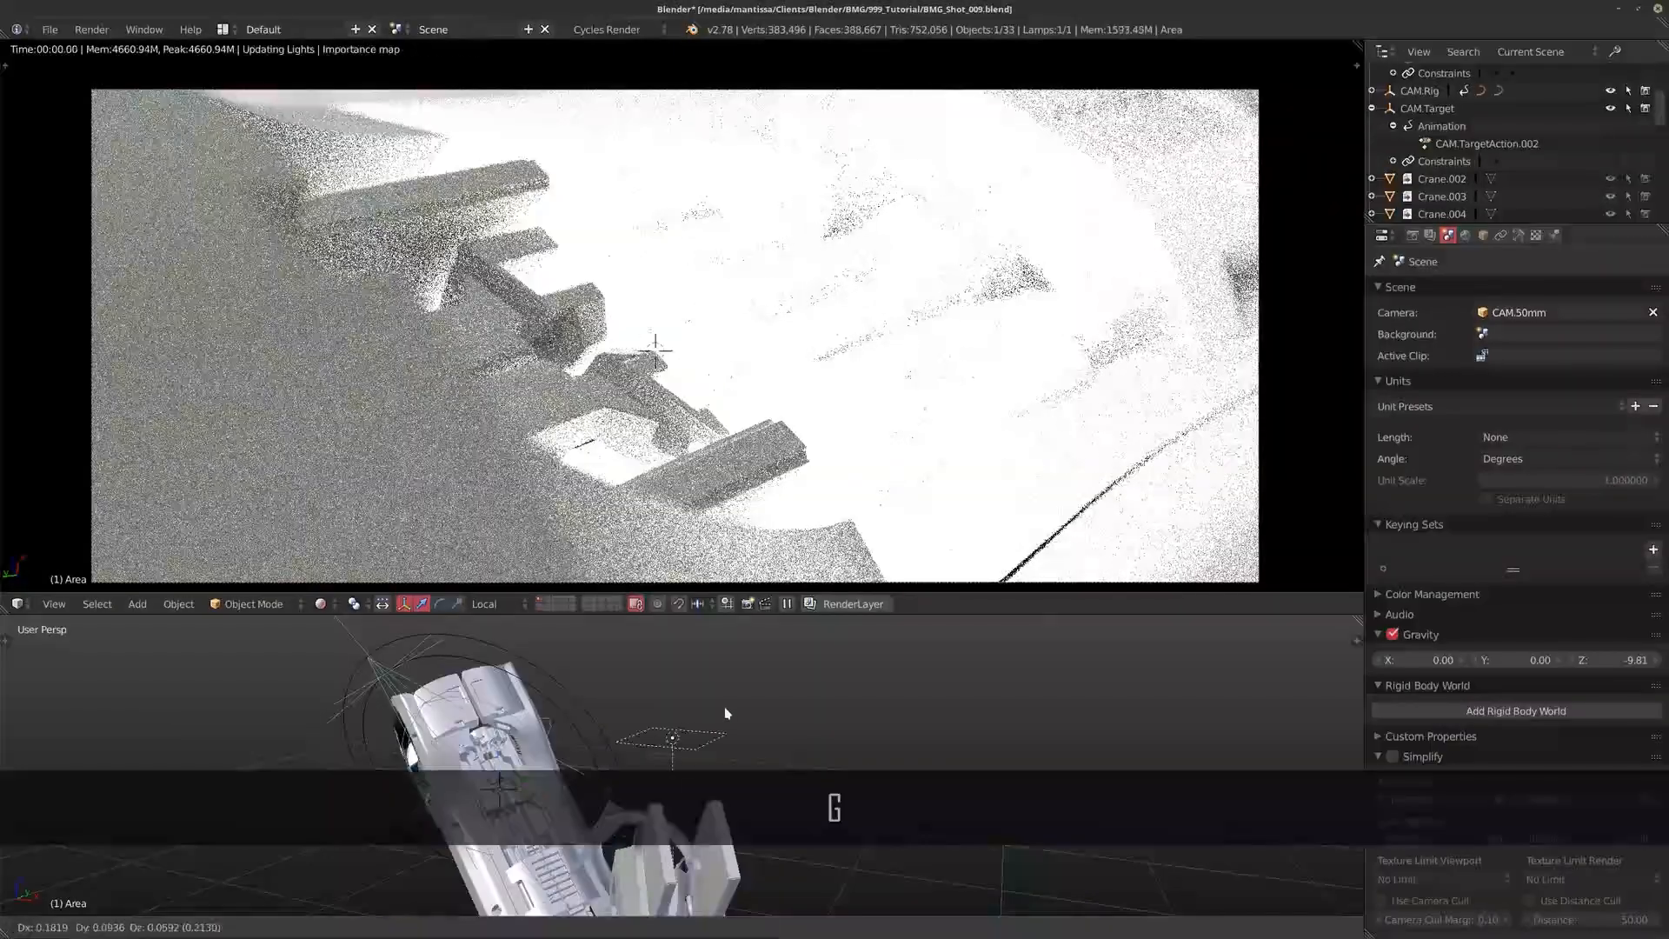
key(r)
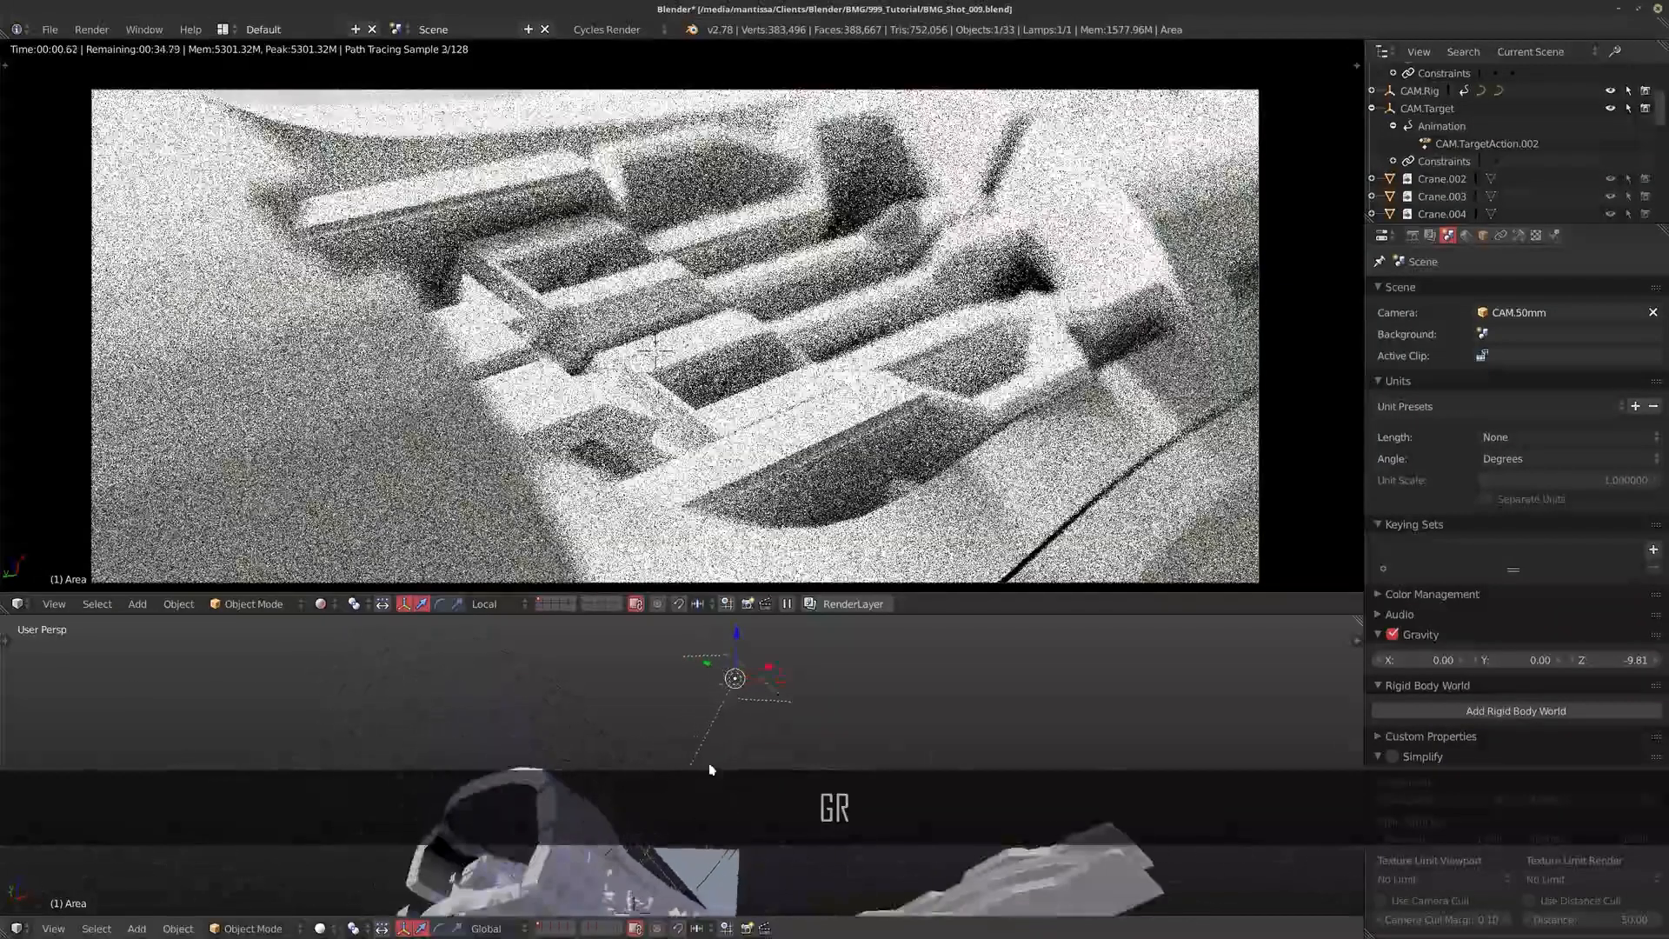
middle_drag(709, 769, 665, 658)
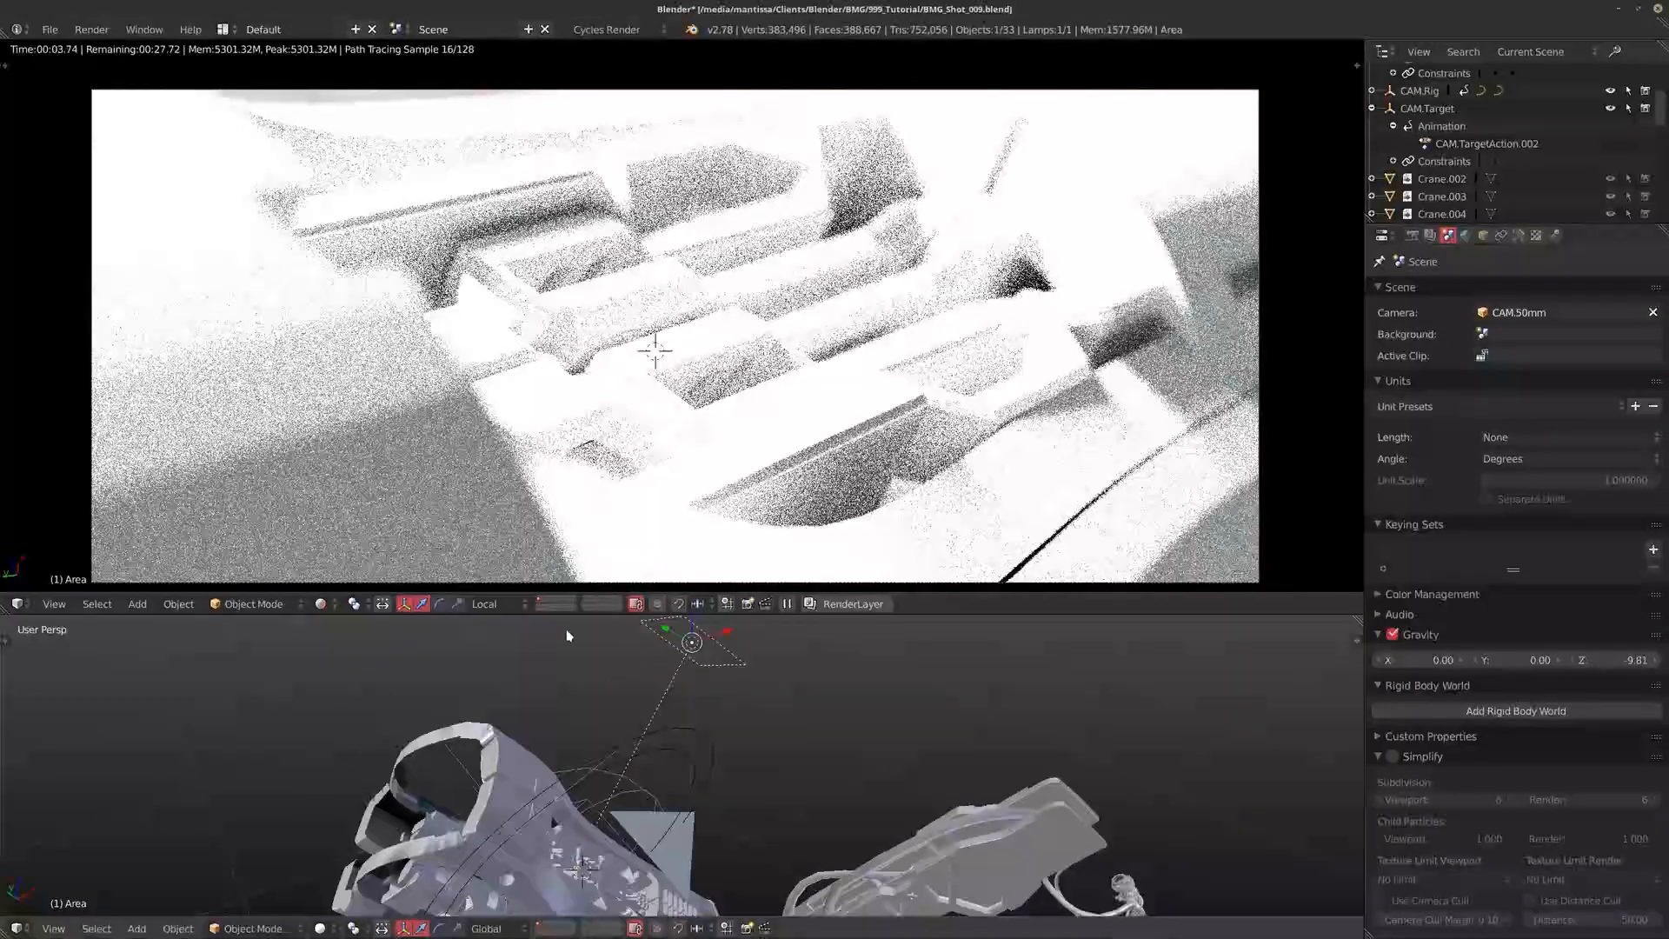
middle_drag(721, 680, 760, 597)
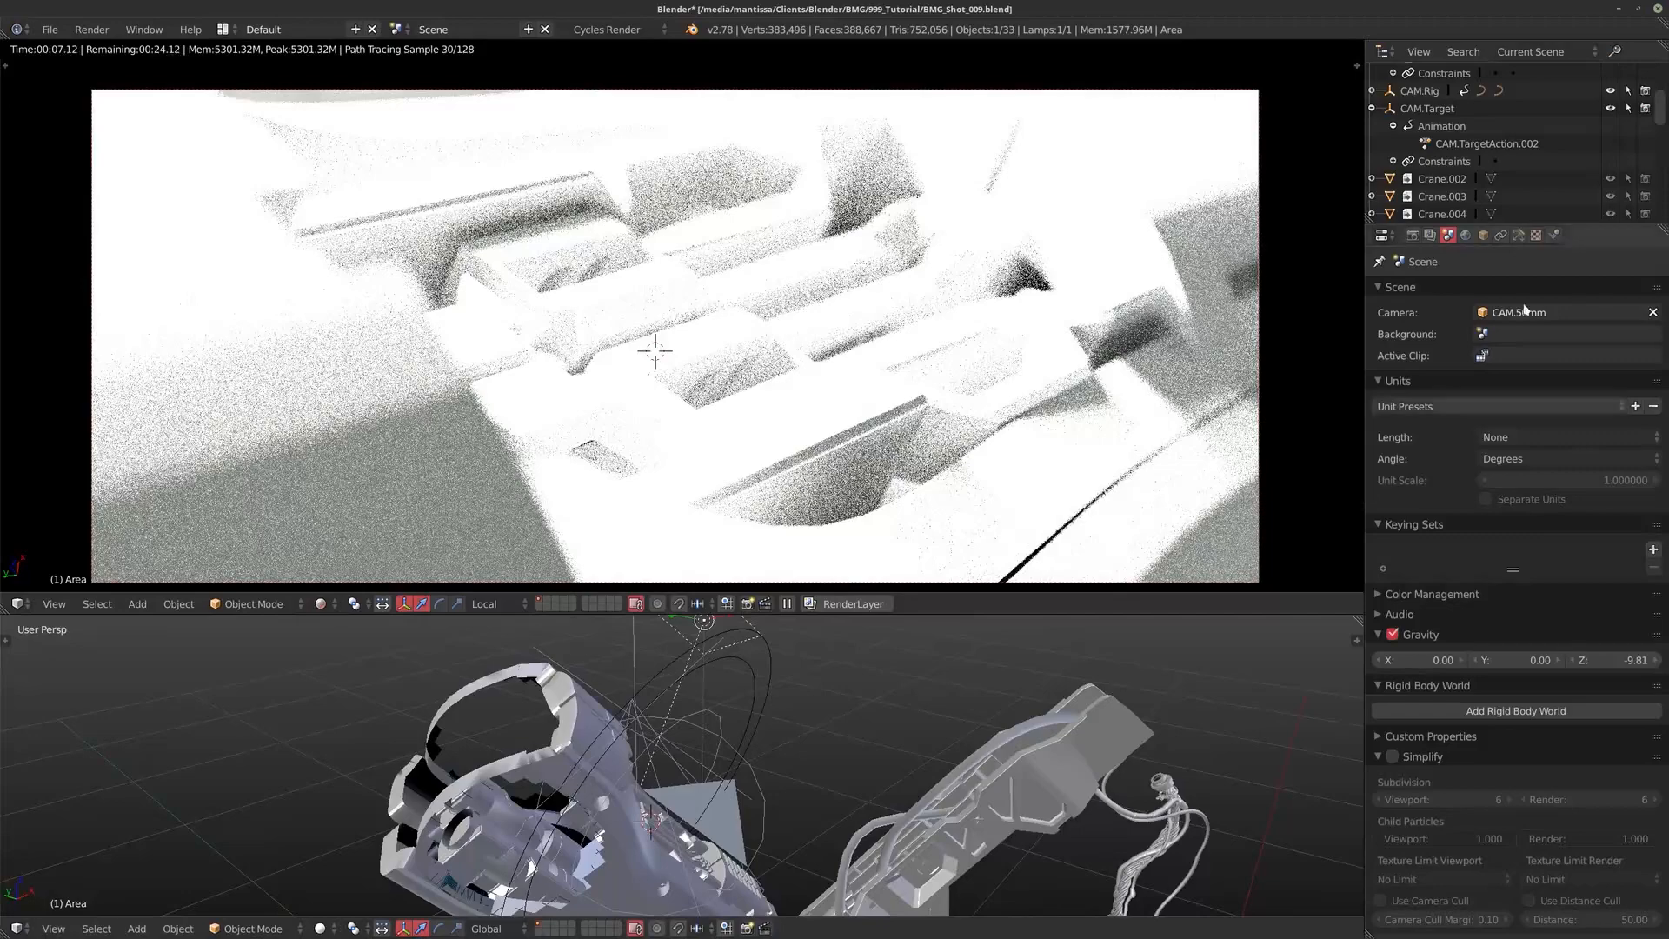
Step: Set the area lamp's Max Bounces to 8
click(1518, 235)
middle_drag(968, 630, 783, 722)
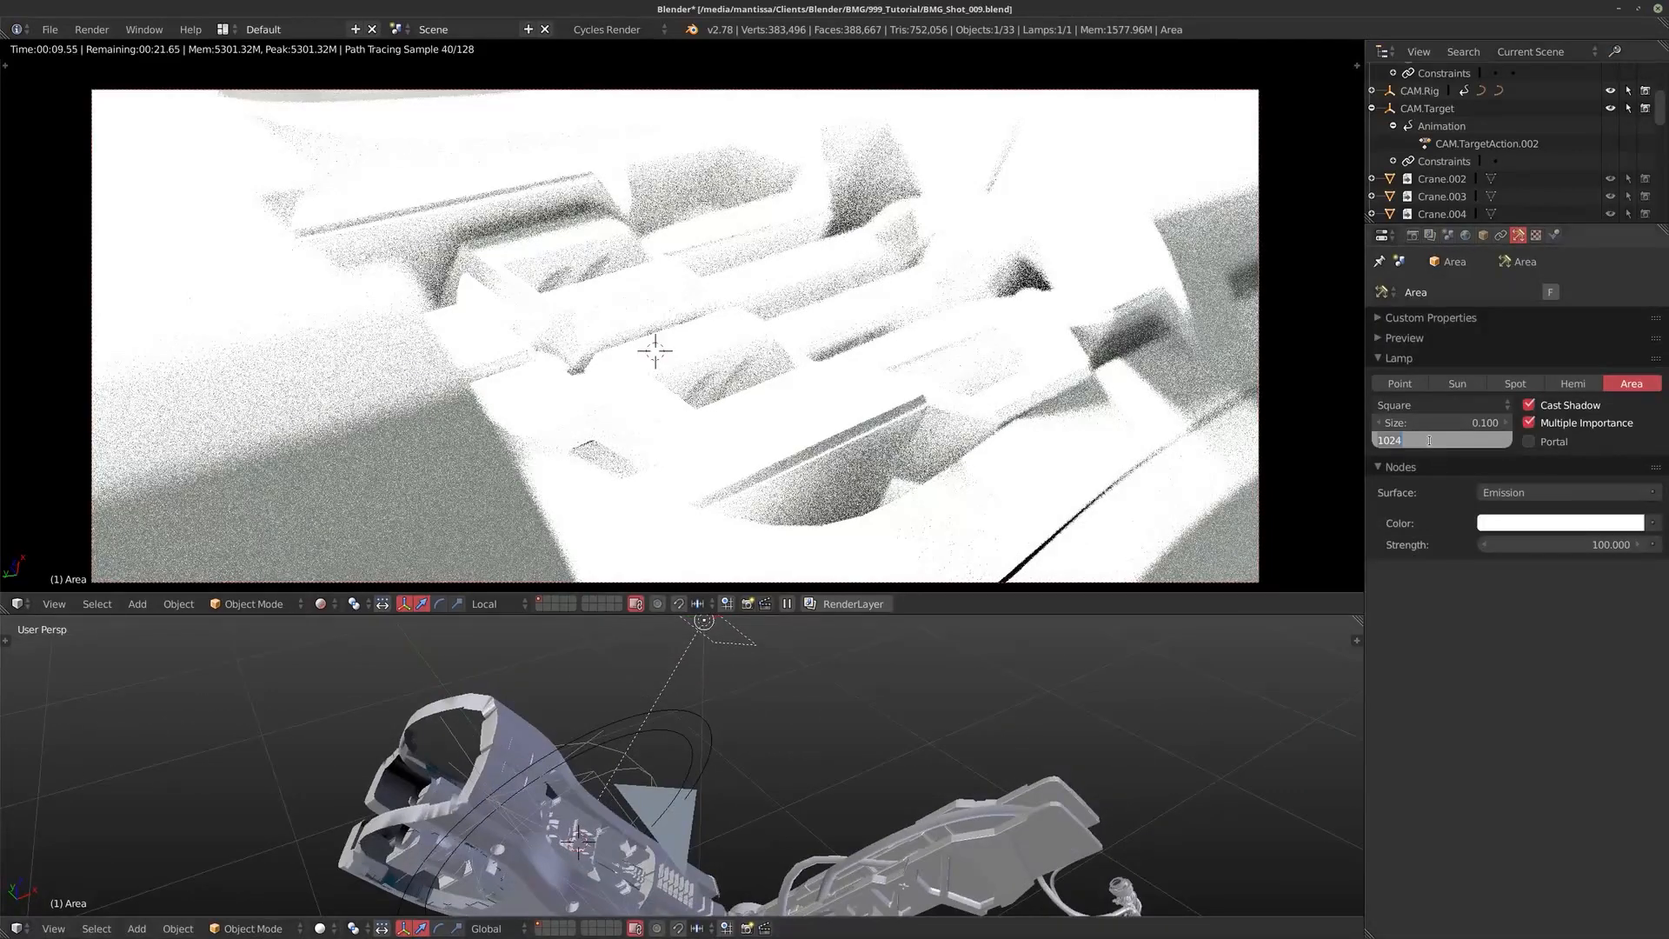
text(8)
key(Return)
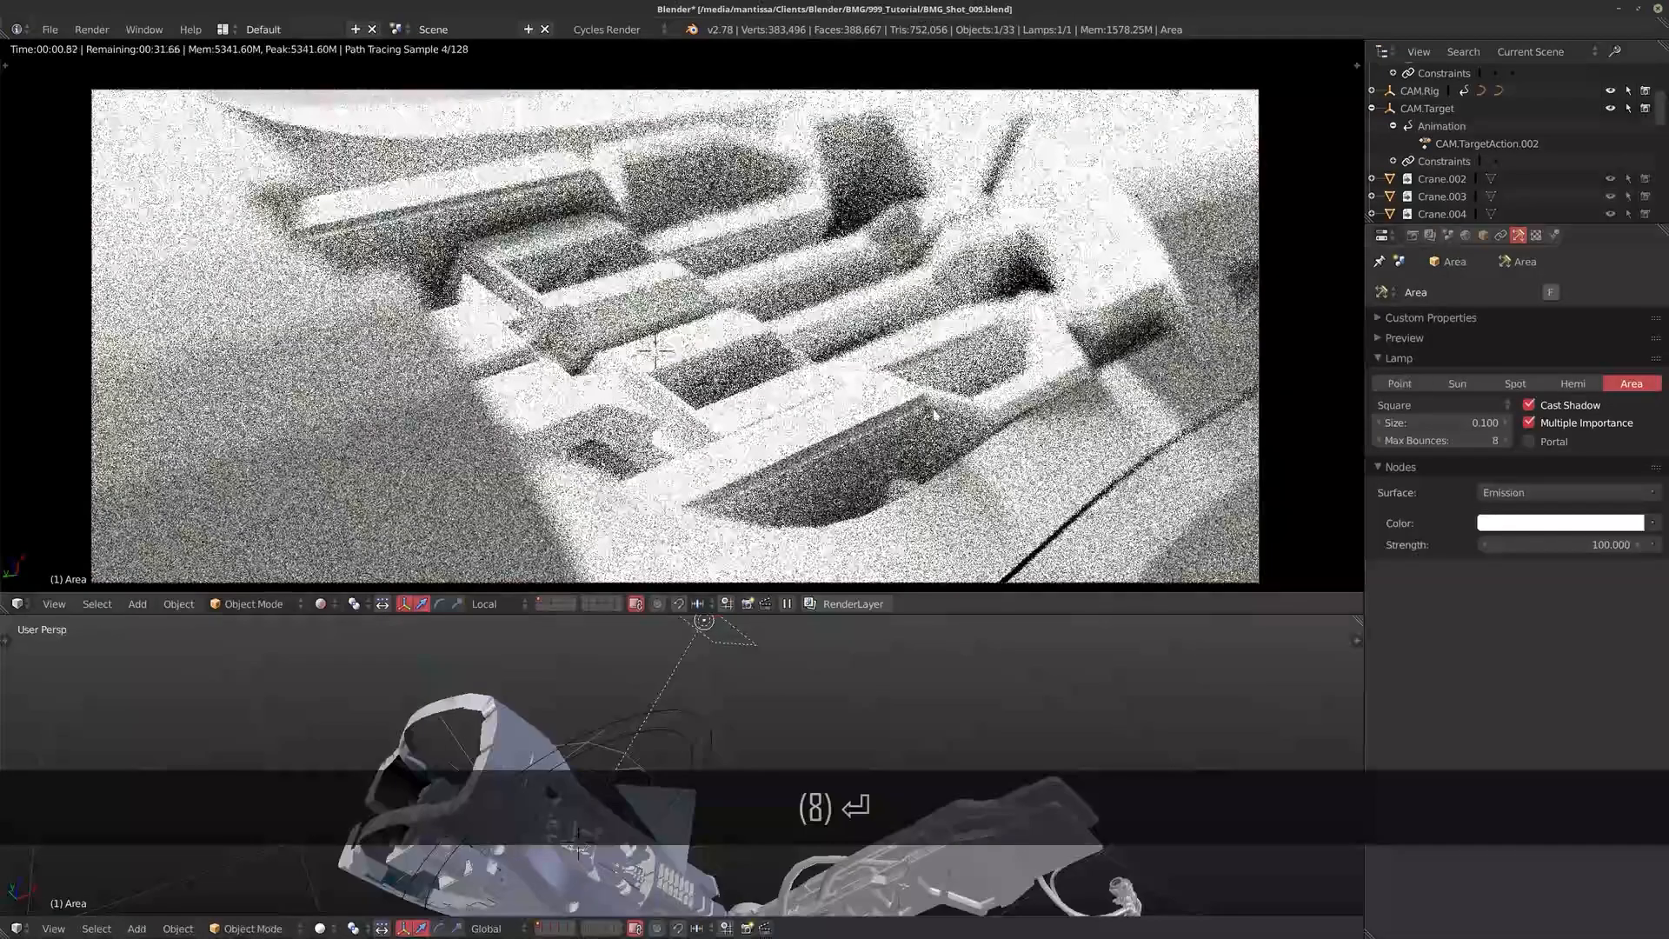
Step: Set the area lamp's emission strength to 2.5
click(1530, 546)
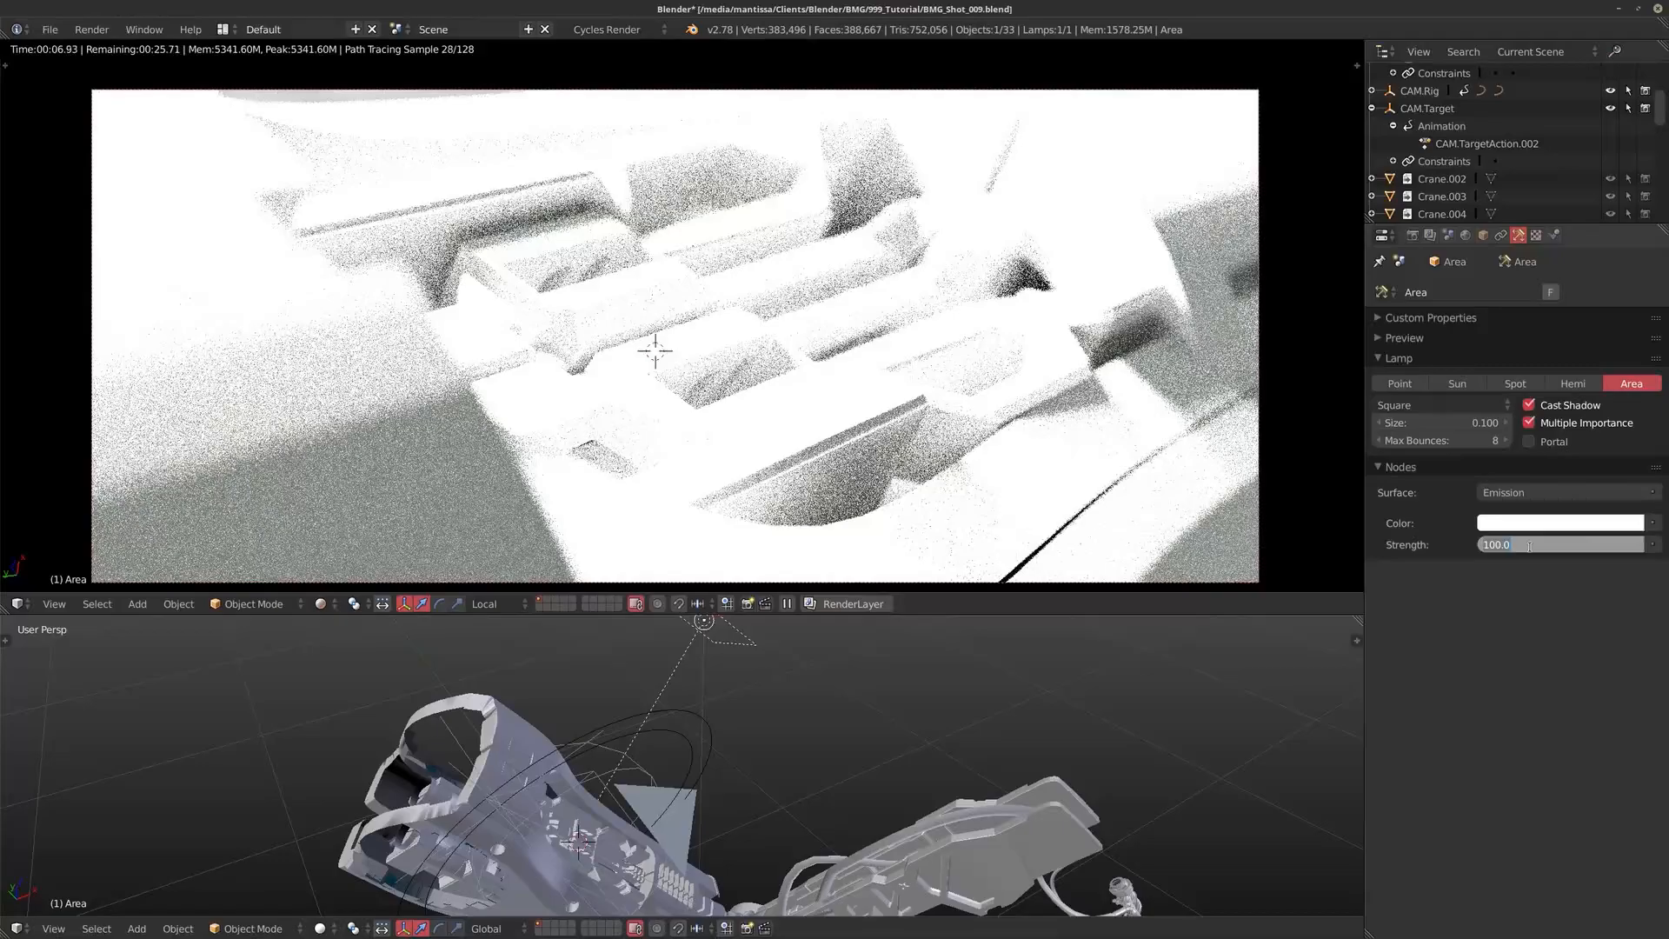
click(1539, 611)
drag(1532, 548, 1511, 548)
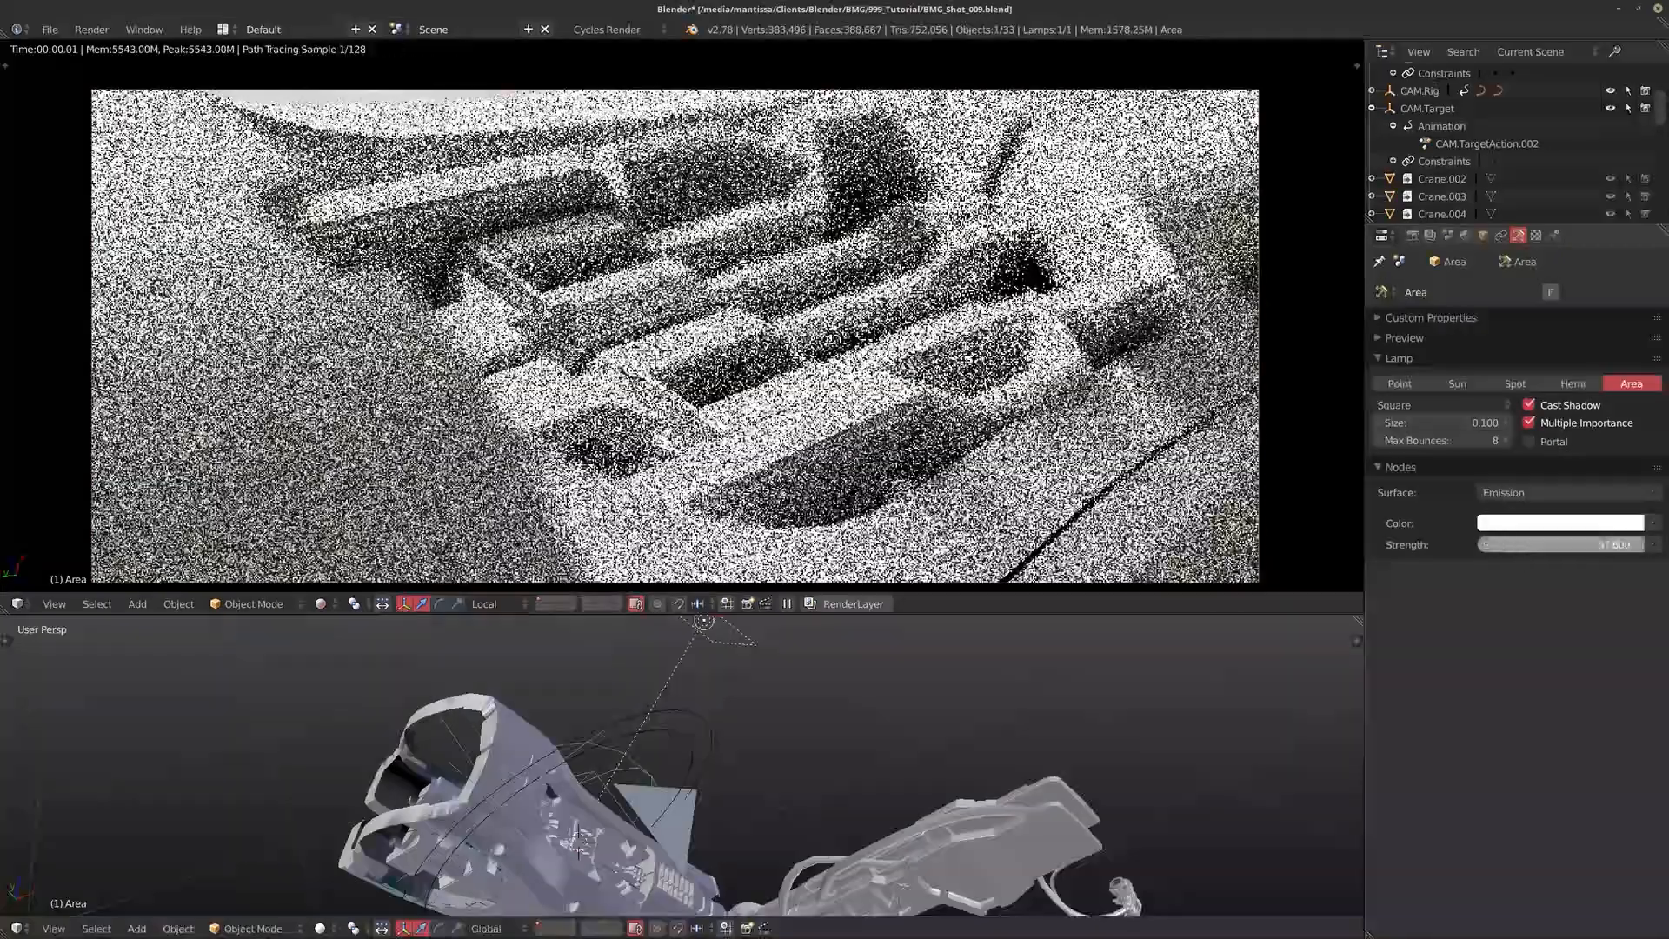
click(1532, 549)
text(2.5)
key(Return)
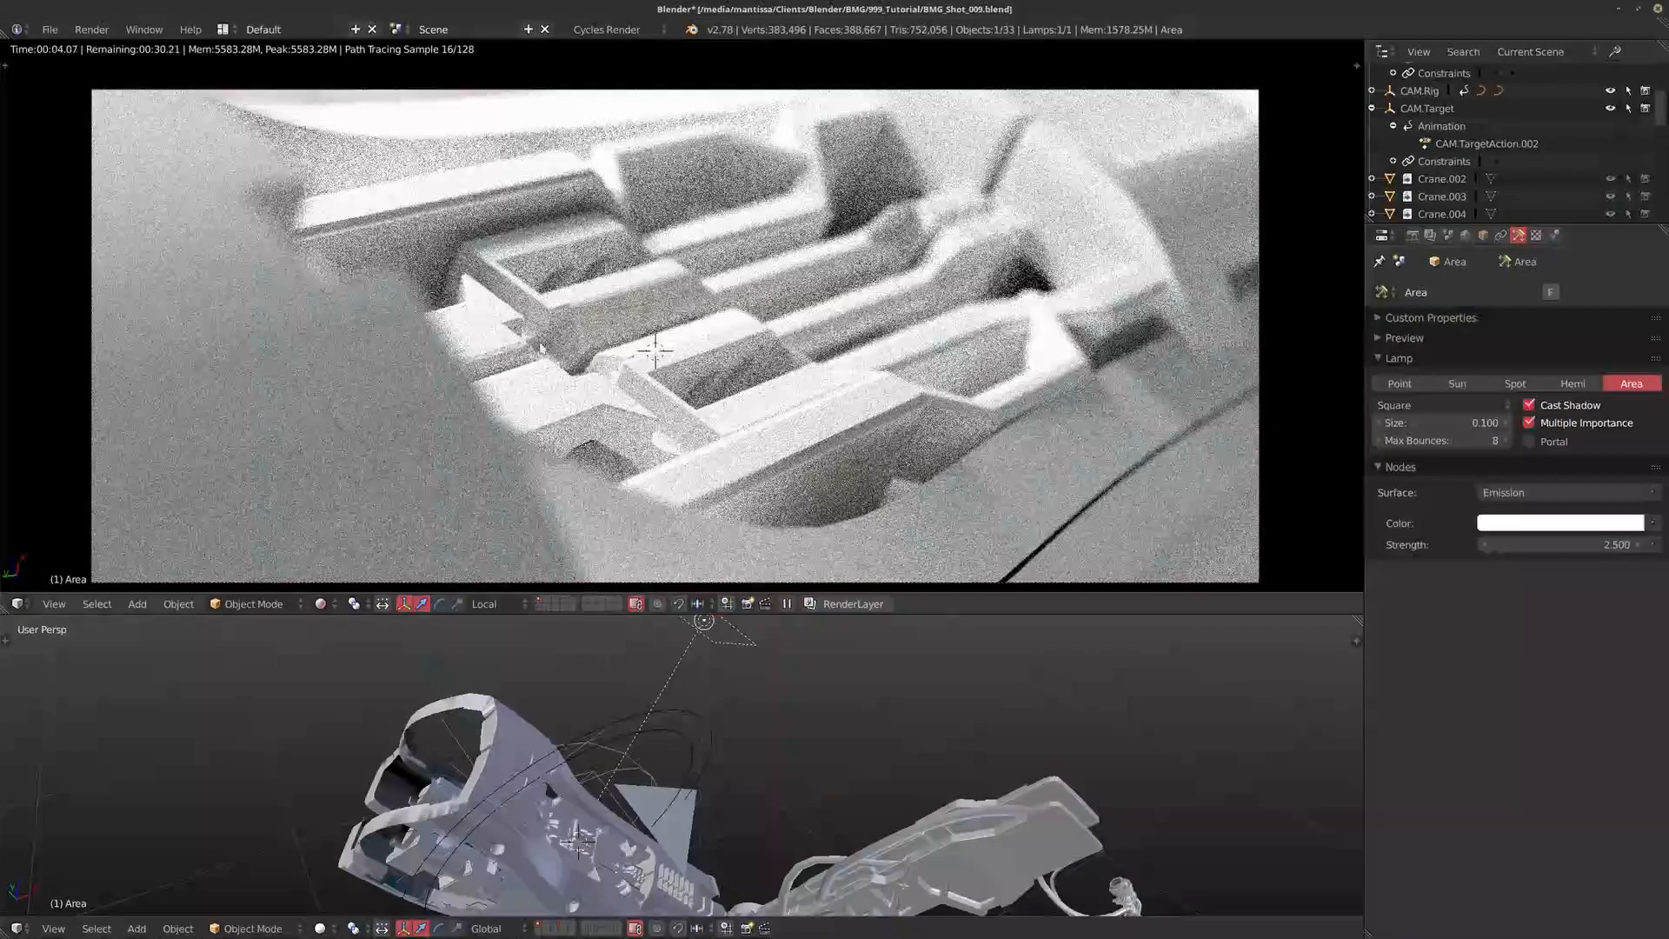
Step: Step the animation forward to frame 26 to check the lighting there
key(Right)
key(Right)
key(Right)
key(Right)
key(Right)
key(Right)
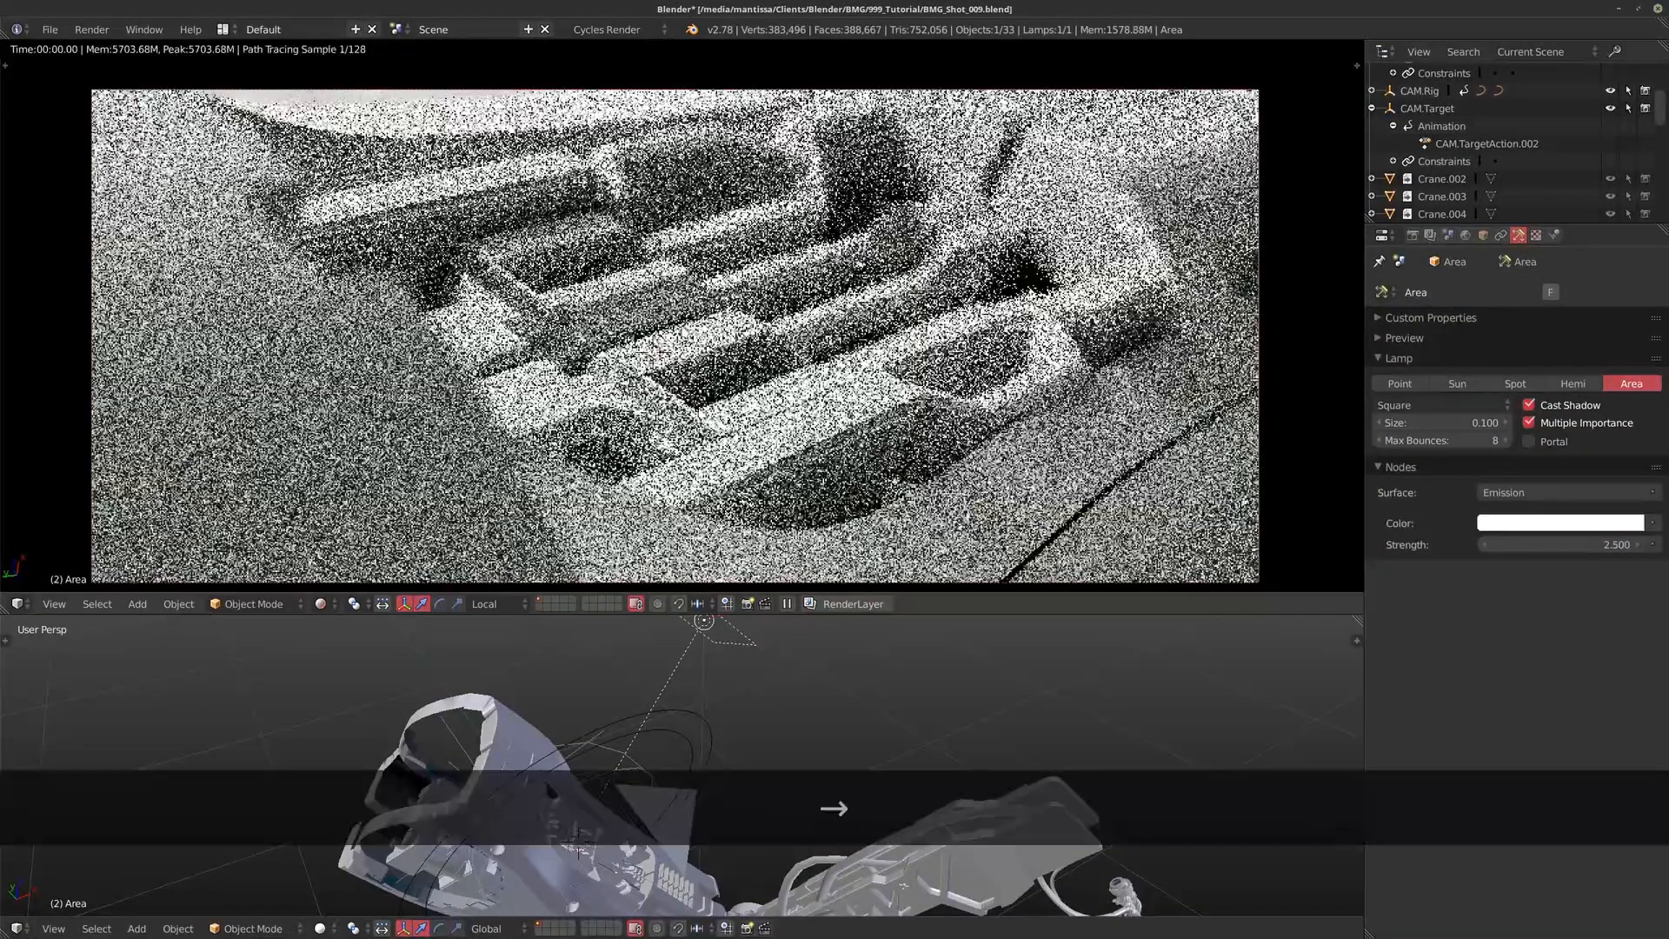
key(Right)
key(Right)
key(Right)
key(Right)
key(Right)
key(Right)
key(Right)
key(Right)
key(Right)
key(Right)
key(Right)
key(Right)
key(Right)
key(Right)
key(Right)
key(Right)
key(Right)
key(Right)
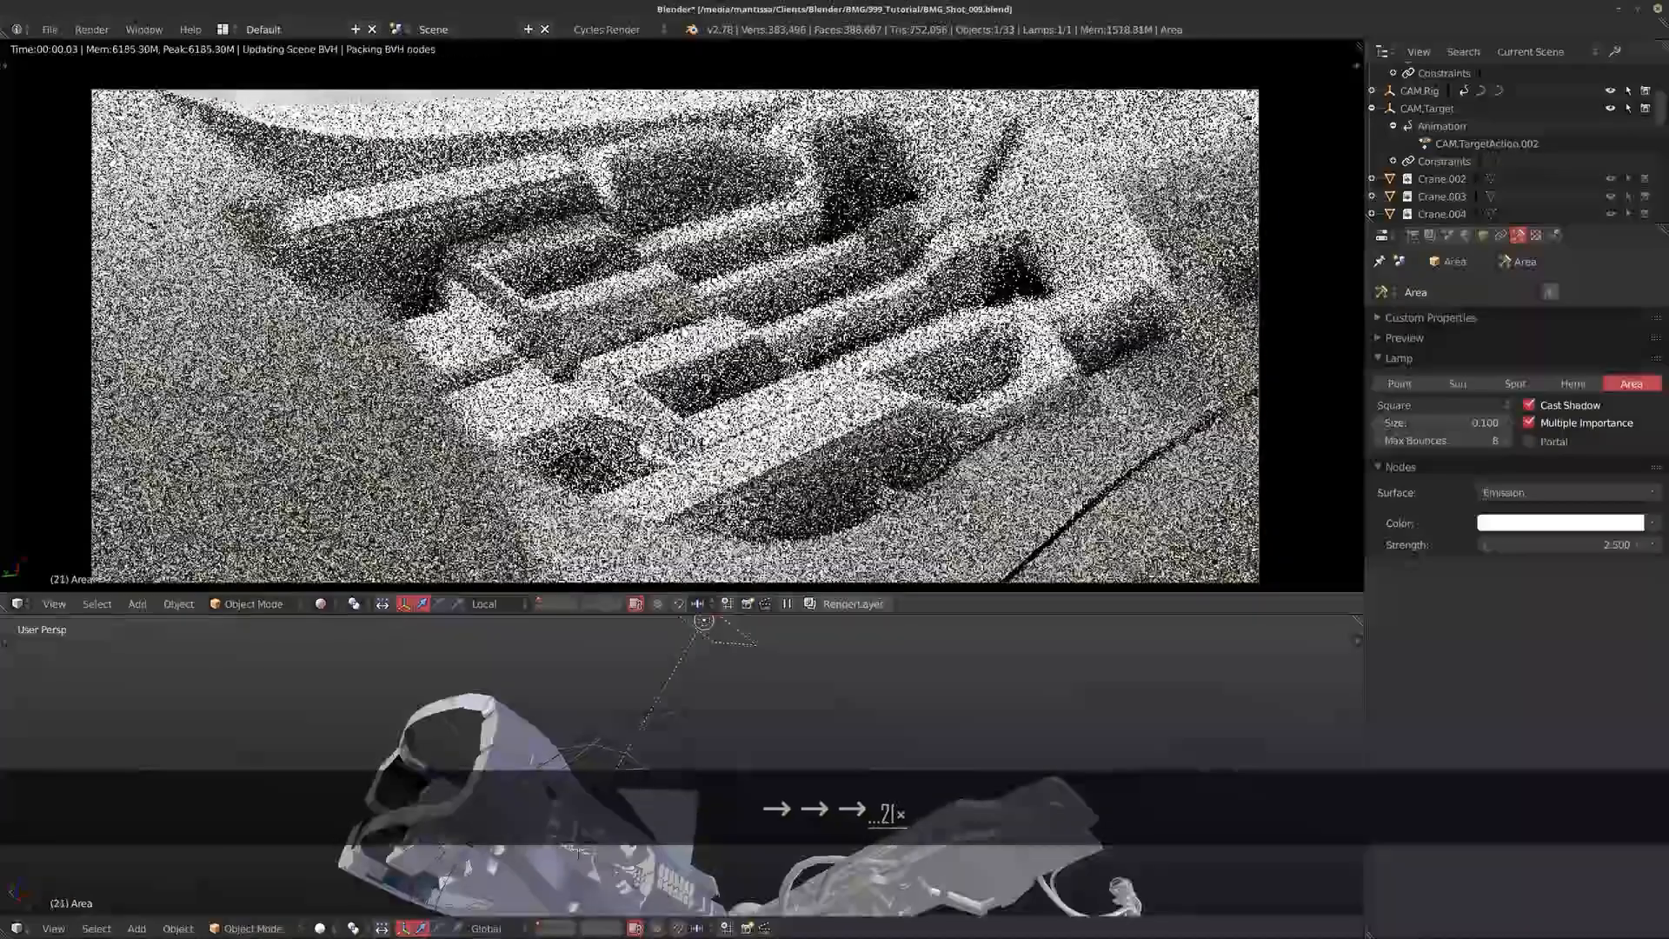
key(Right)
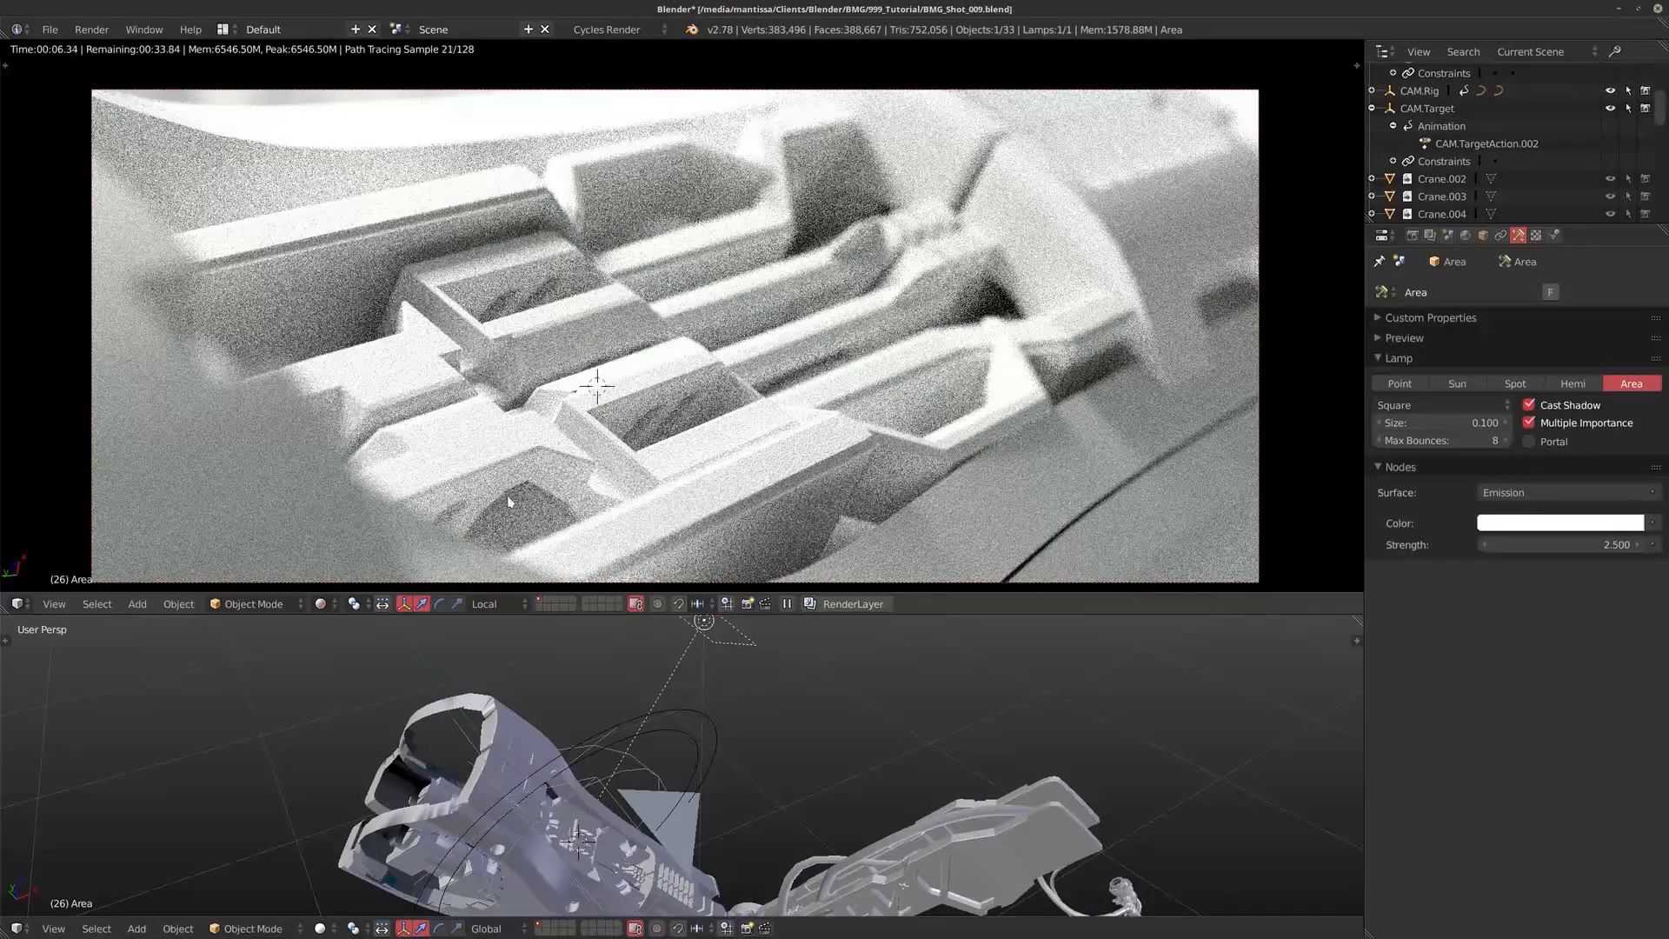
Step: Reduce the area lamp's emission strength to 1.5
middle_drag(474, 616, 571, 787)
middle_drag(682, 728, 645, 774)
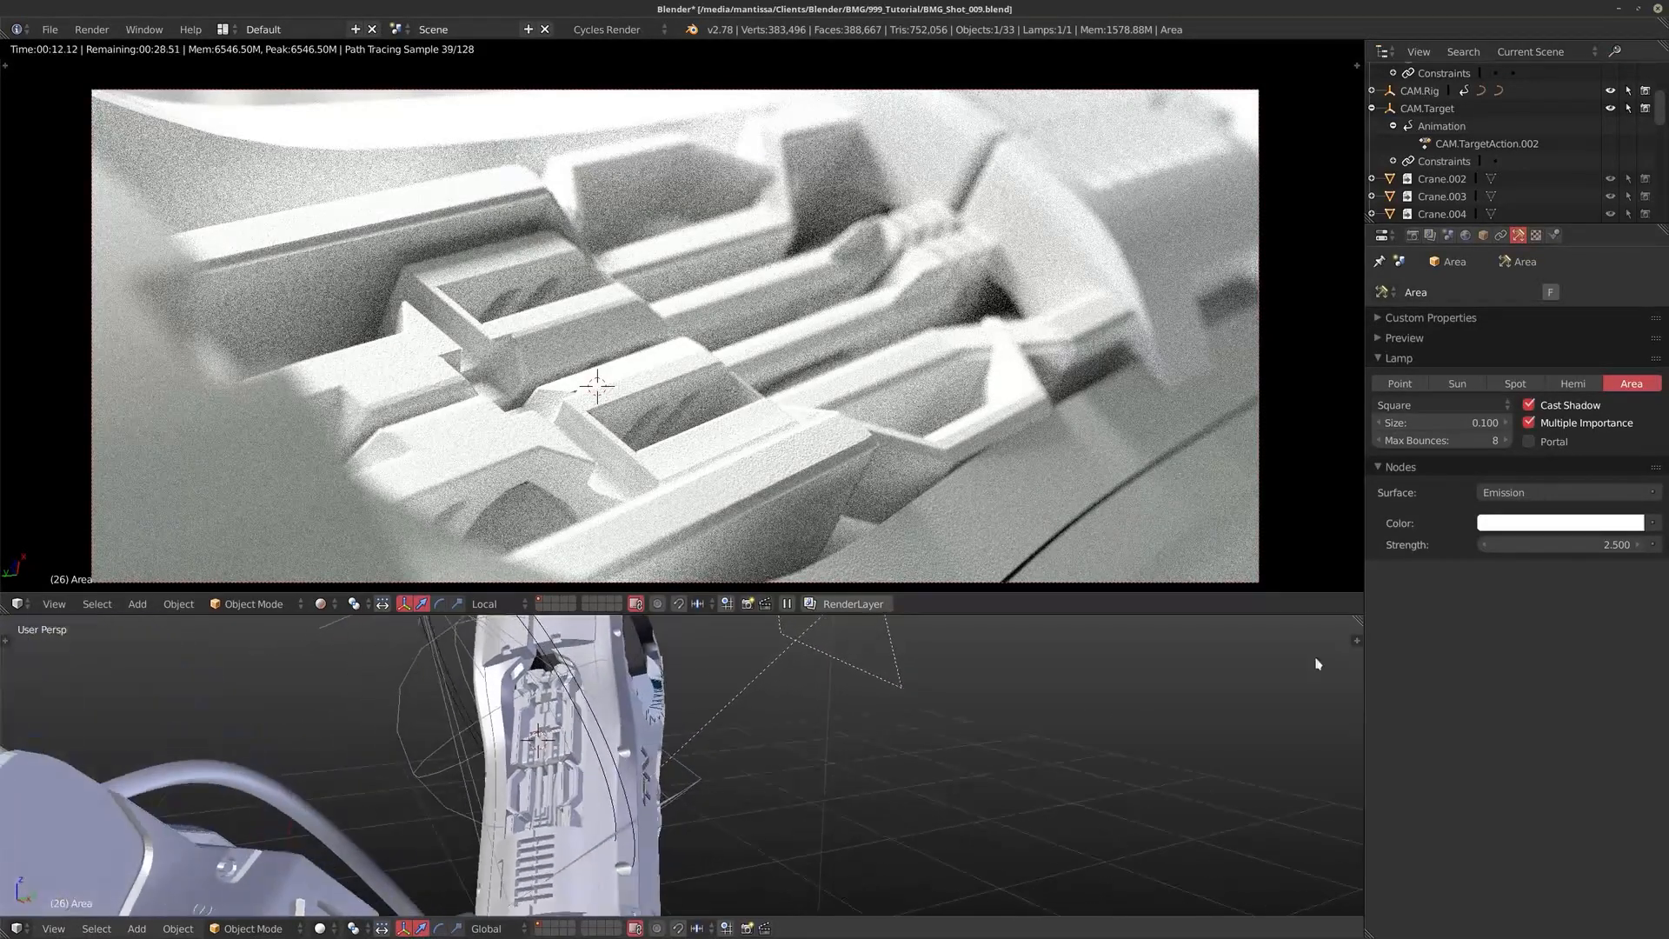
text(1.5)
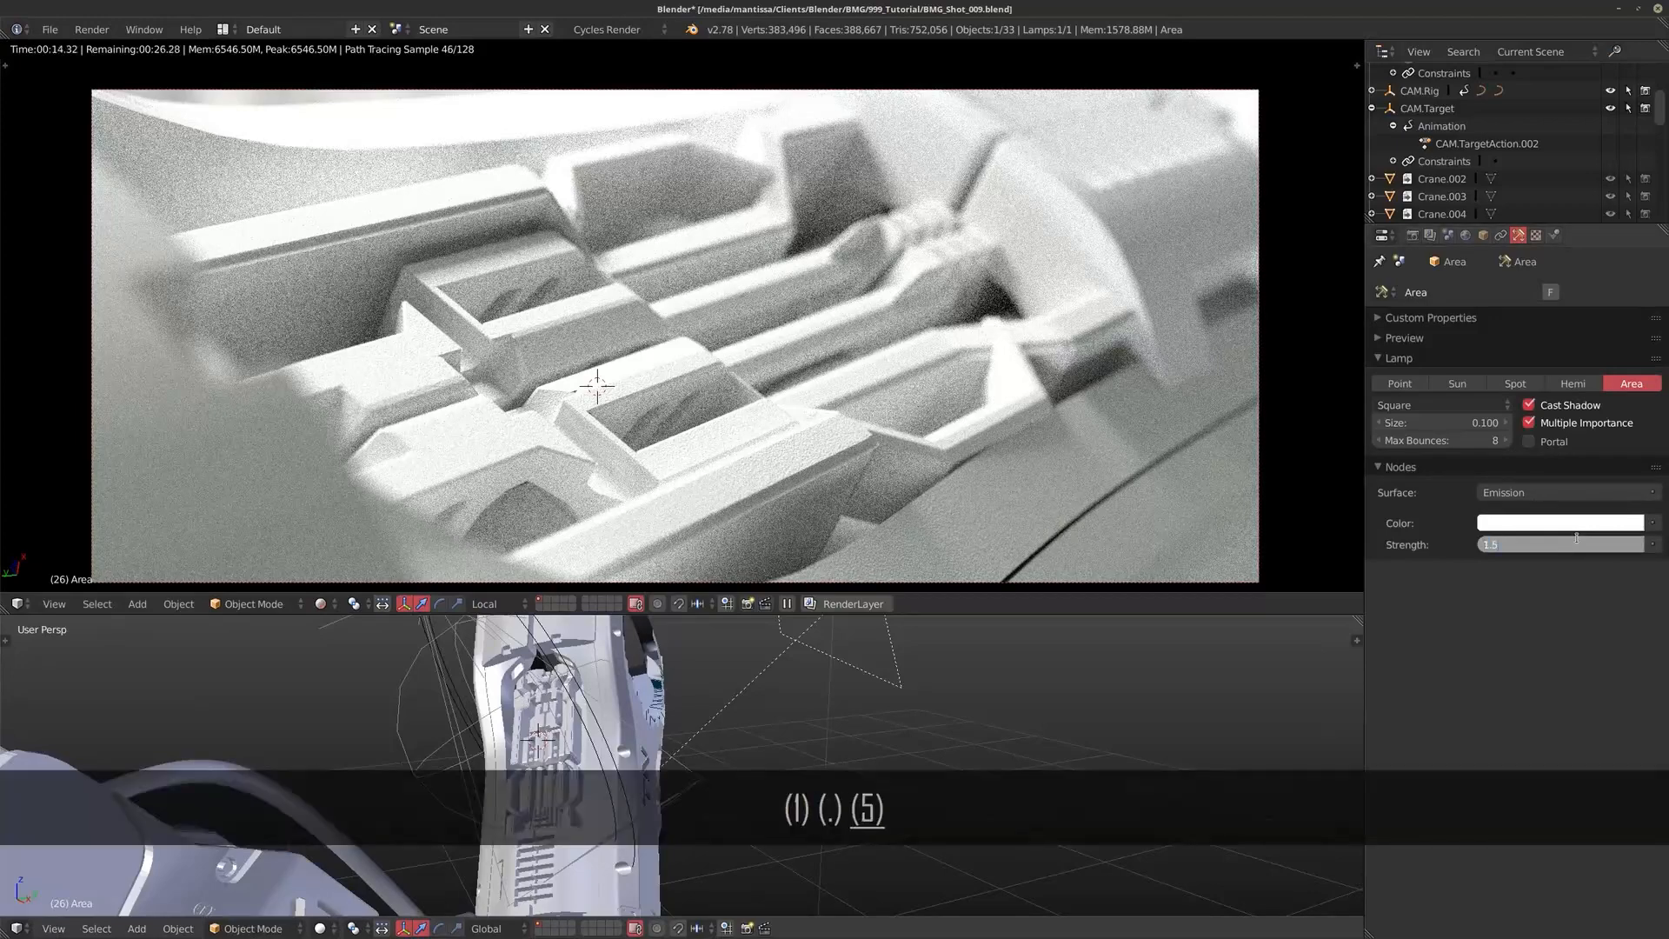
key(Return)
Step: Duplicate the area lamp and place the copy on the opposite side of the crane arm
middle_drag(658, 776, 765, 740)
key(shift+d)
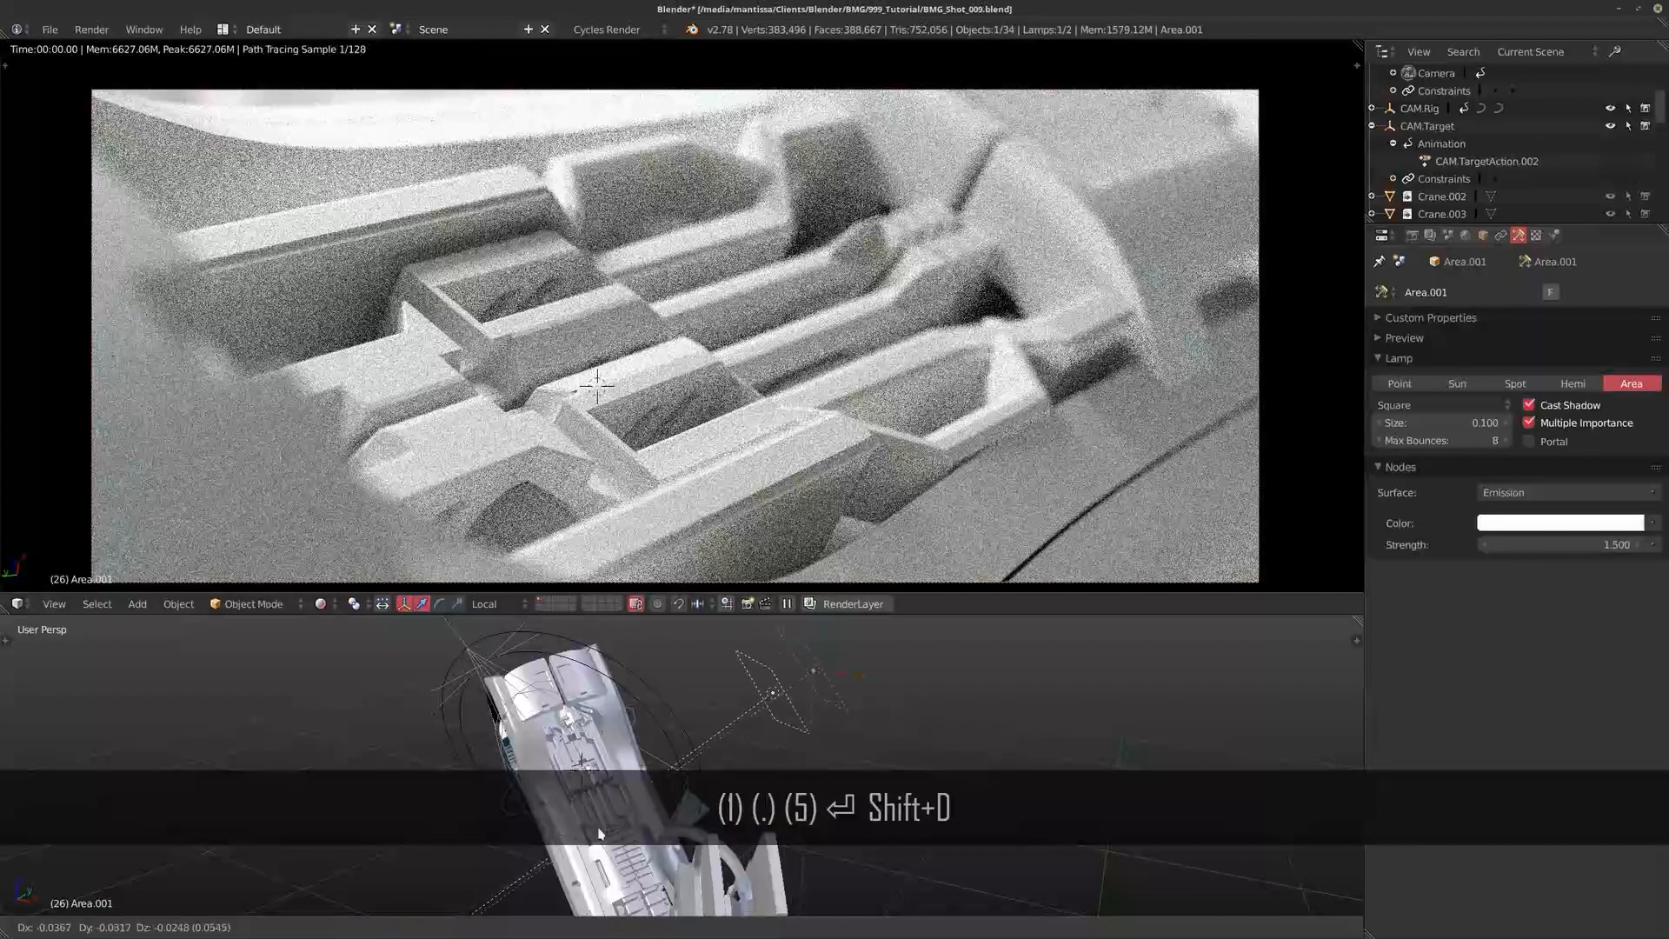
click(399, 896)
middle_drag(544, 800, 708, 790)
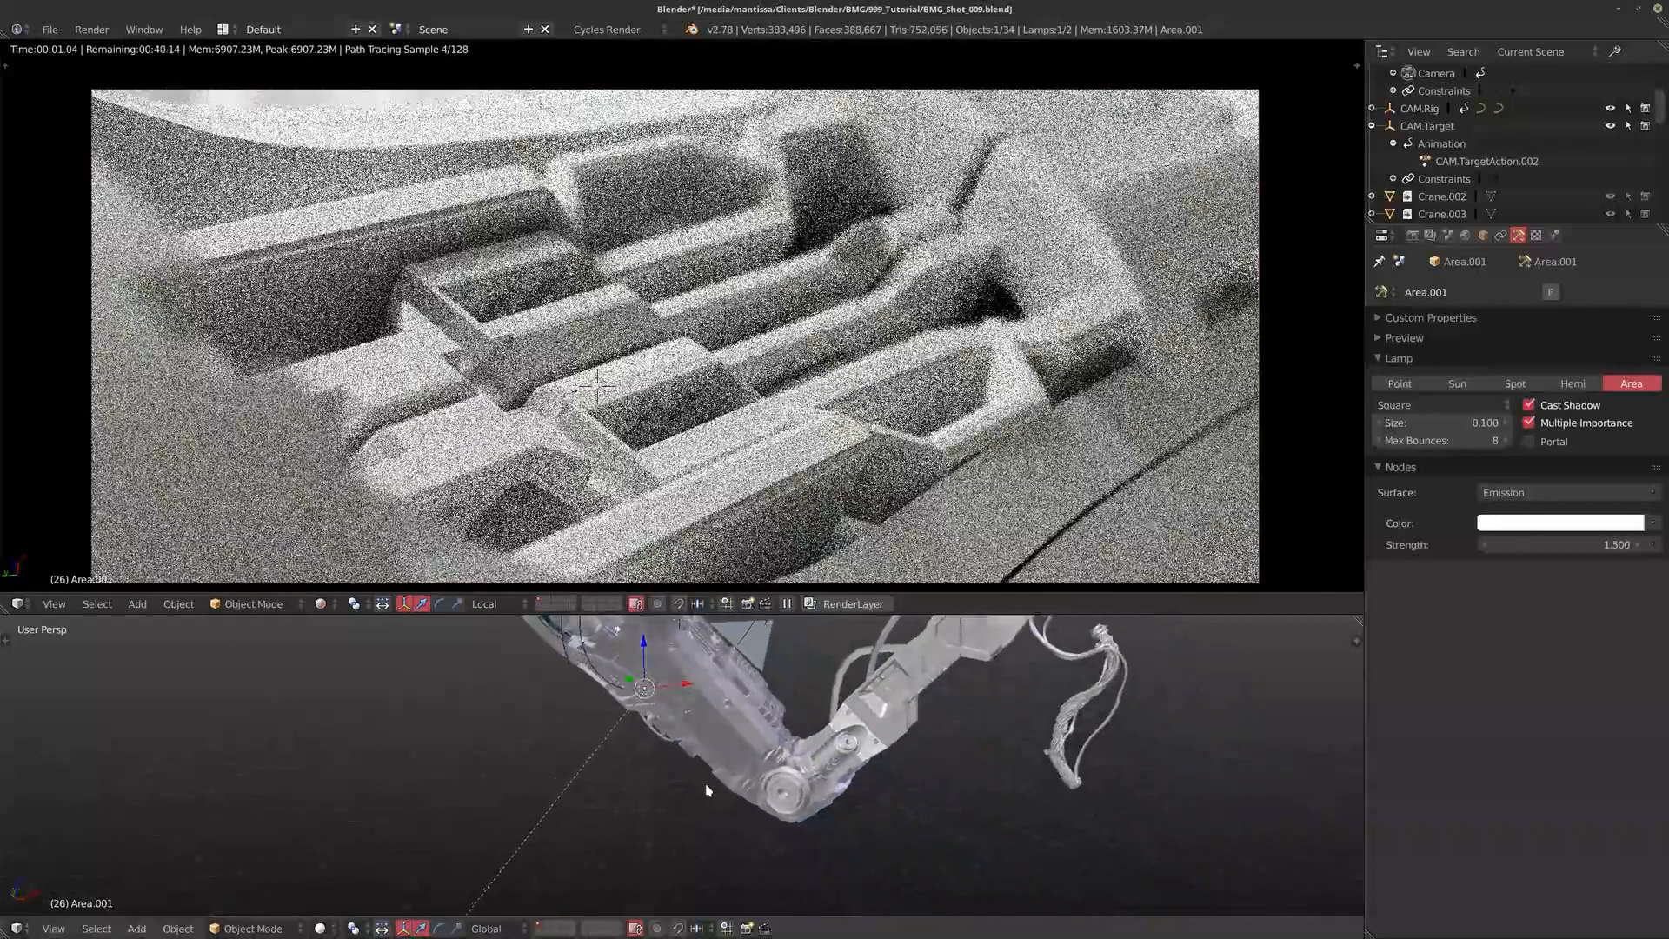
Step: Move and rotate the duplicate lamp near the crane's outer arm so it shines across the detailed recess from the other side
key(g)
key(r)
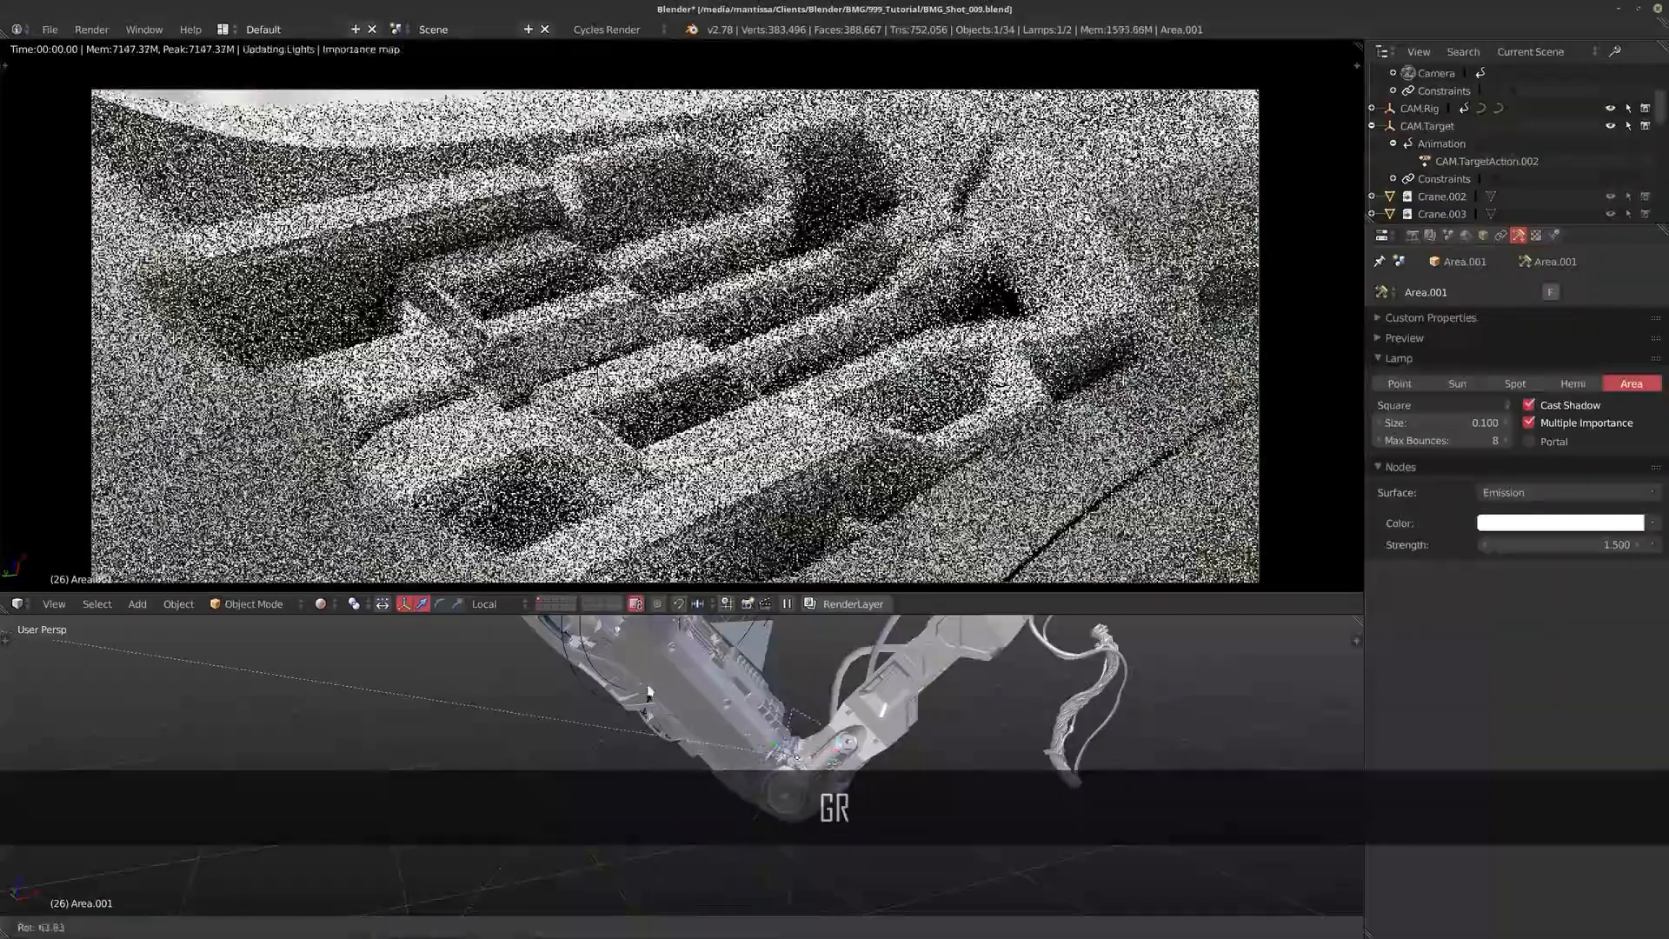
click(728, 642)
middle_drag(728, 661, 733, 729)
key(r)
click(608, 827)
middle_drag(607, 827, 615, 776)
key(g)
click(678, 678)
Step: Set the duplicate area lamp's emission strength to 0.25
middle_drag(679, 678, 409, 699)
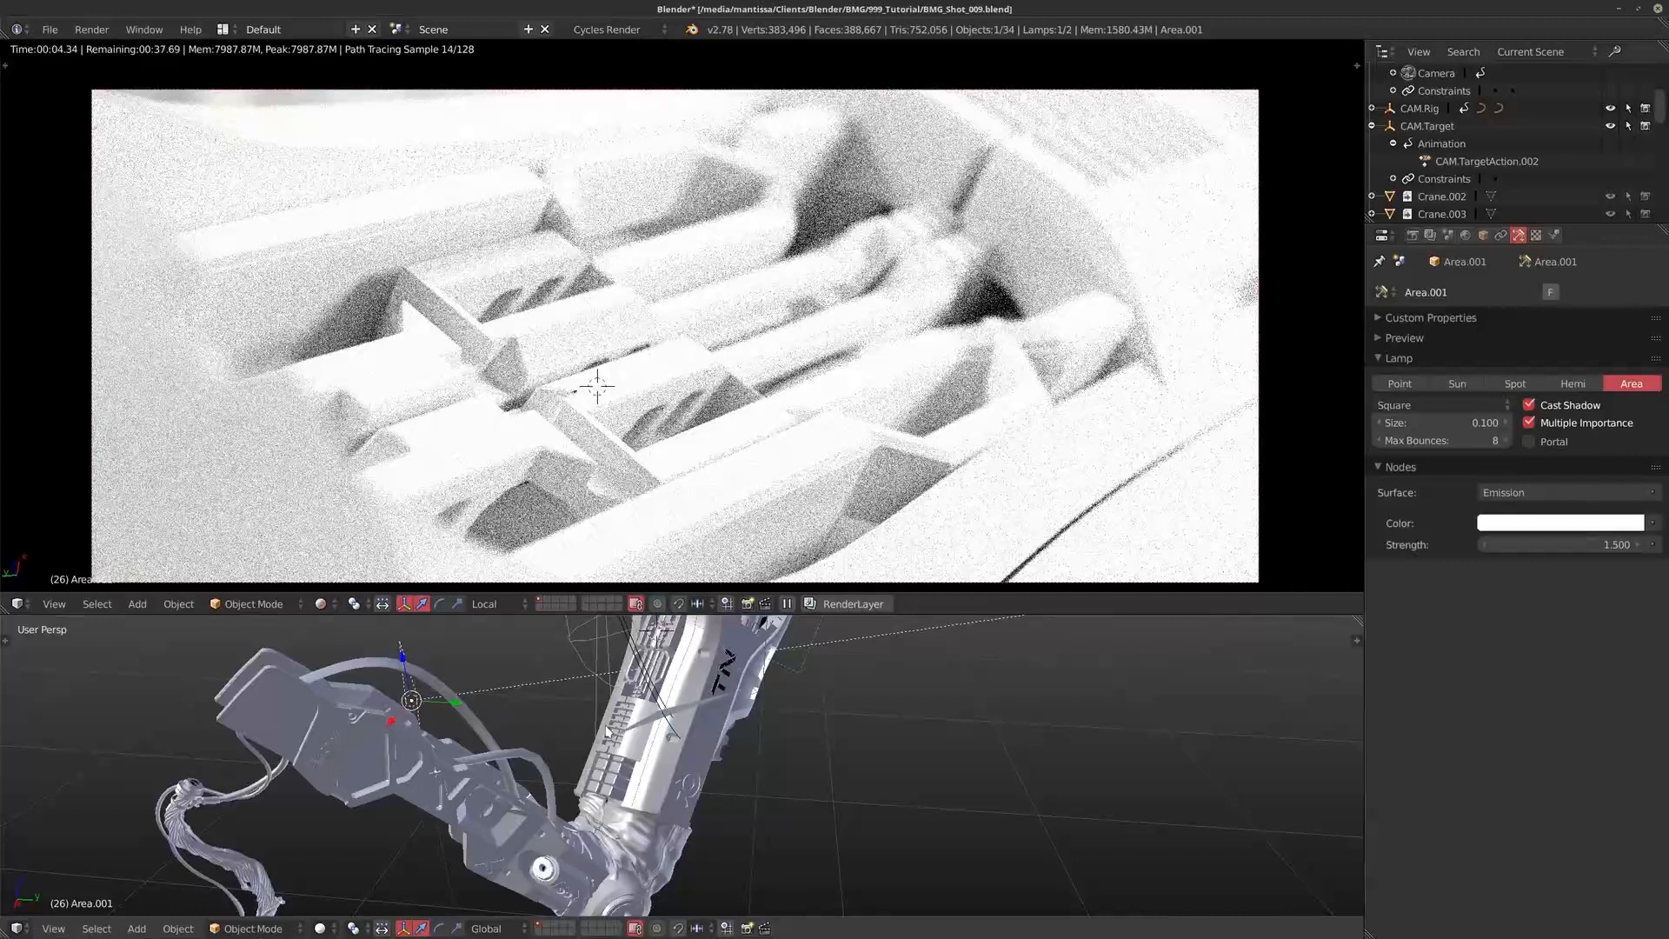
middle_drag(600, 725, 760, 765)
middle_drag(590, 735, 571, 728)
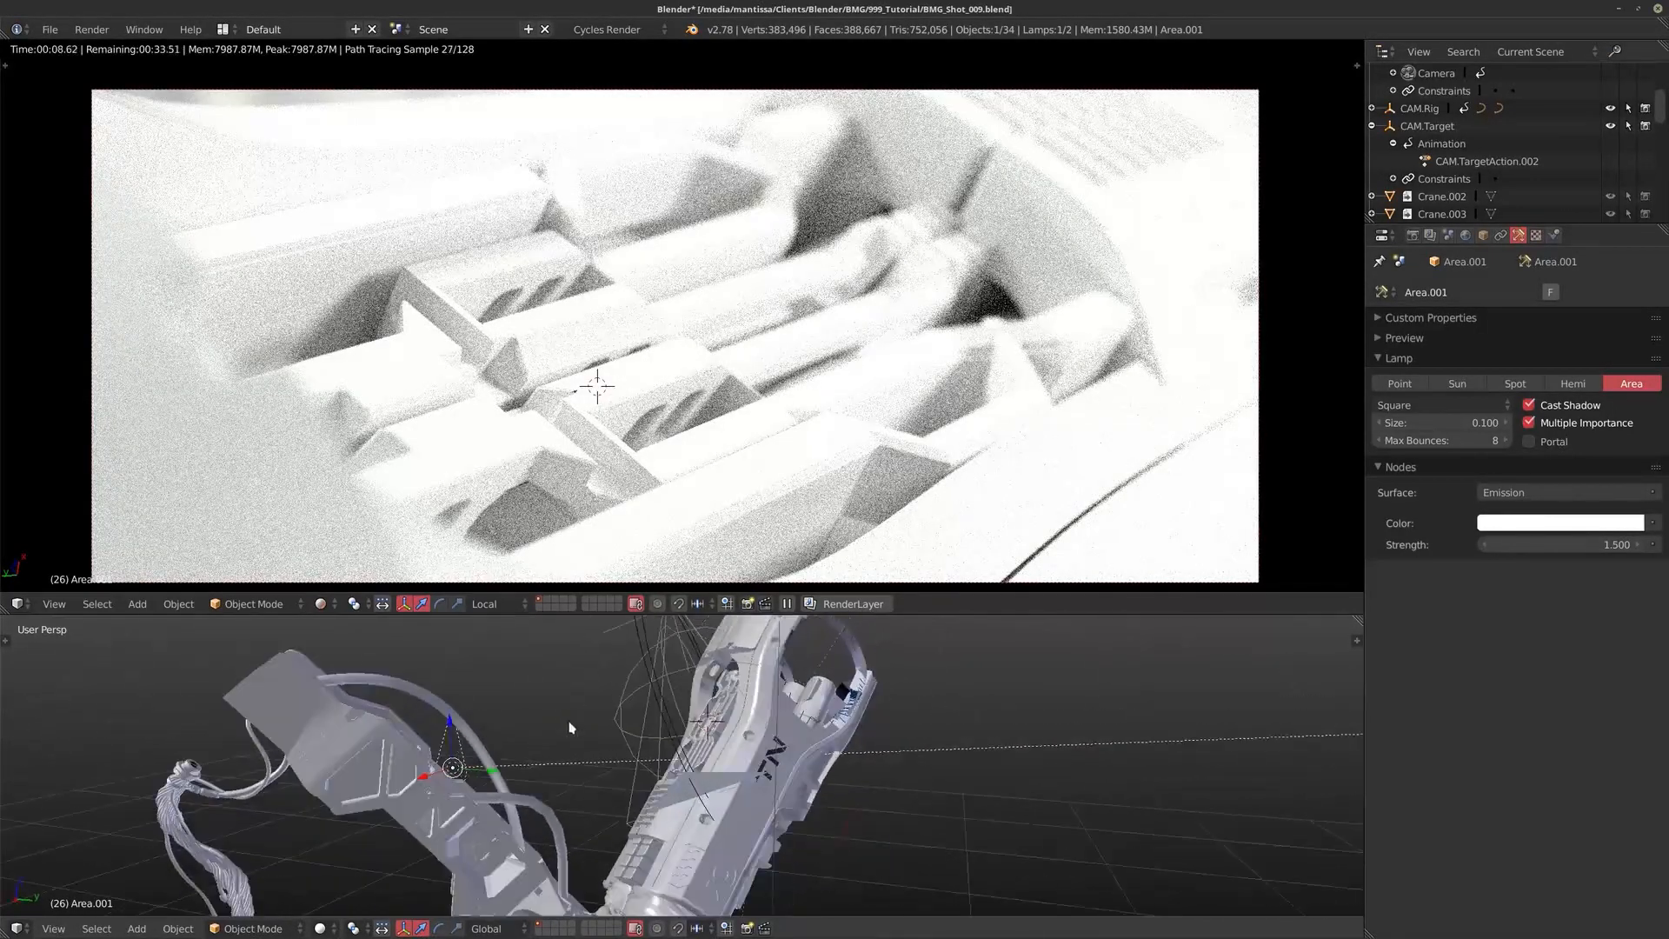
middle_drag(679, 721, 607, 710)
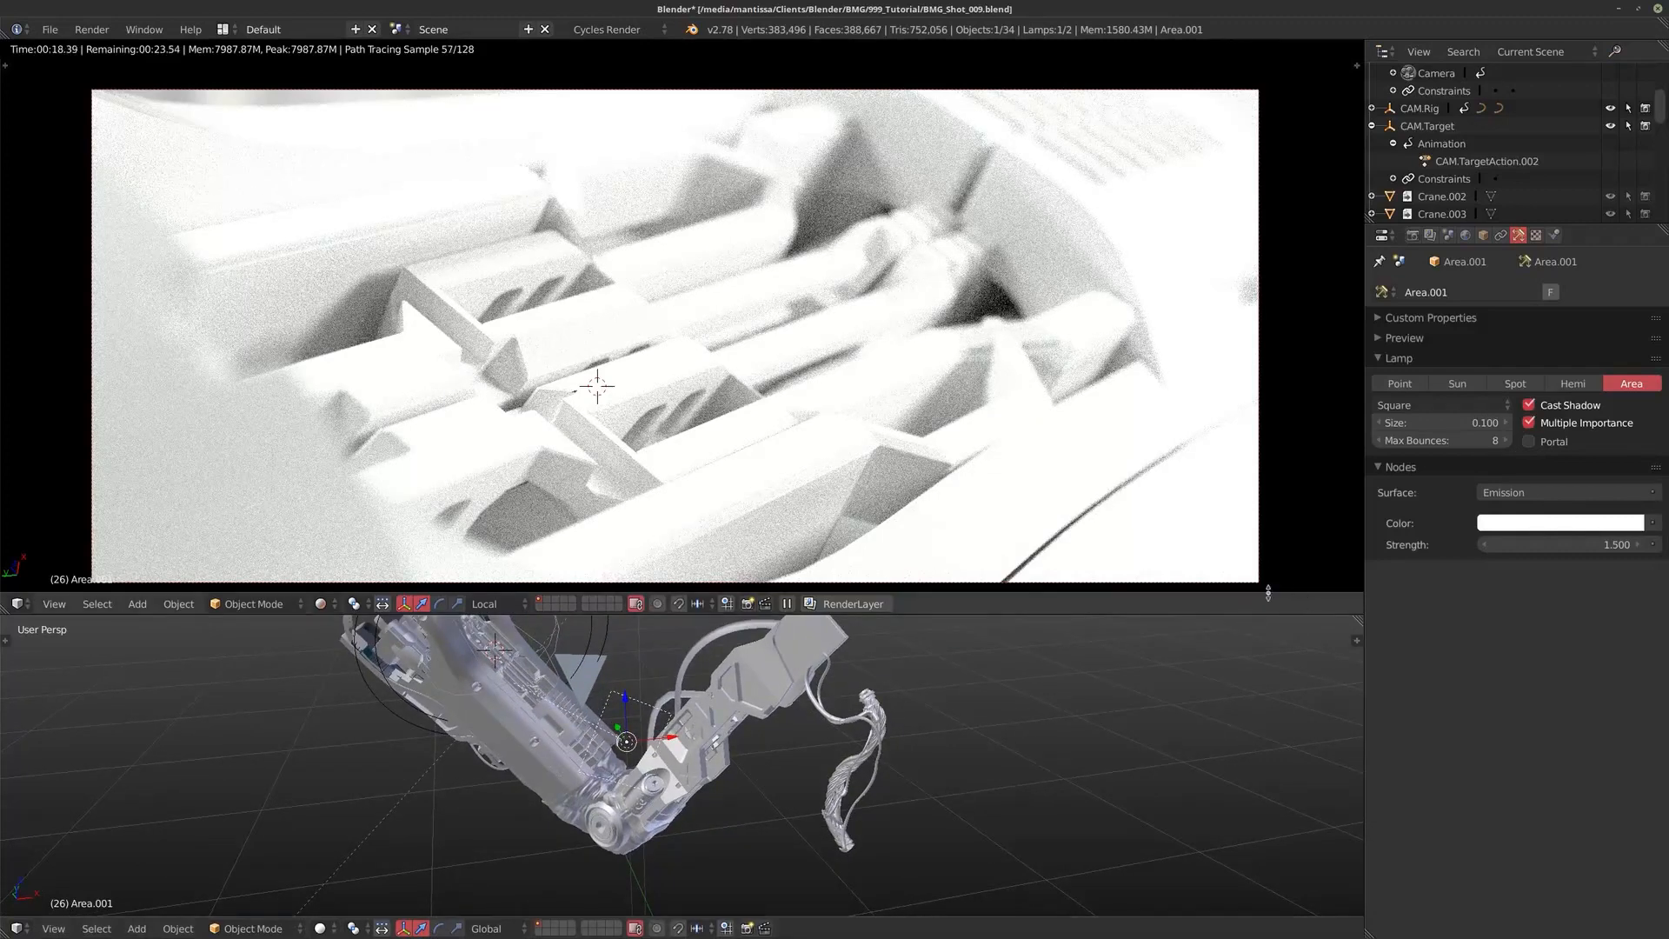
text(.25)
key(Return)
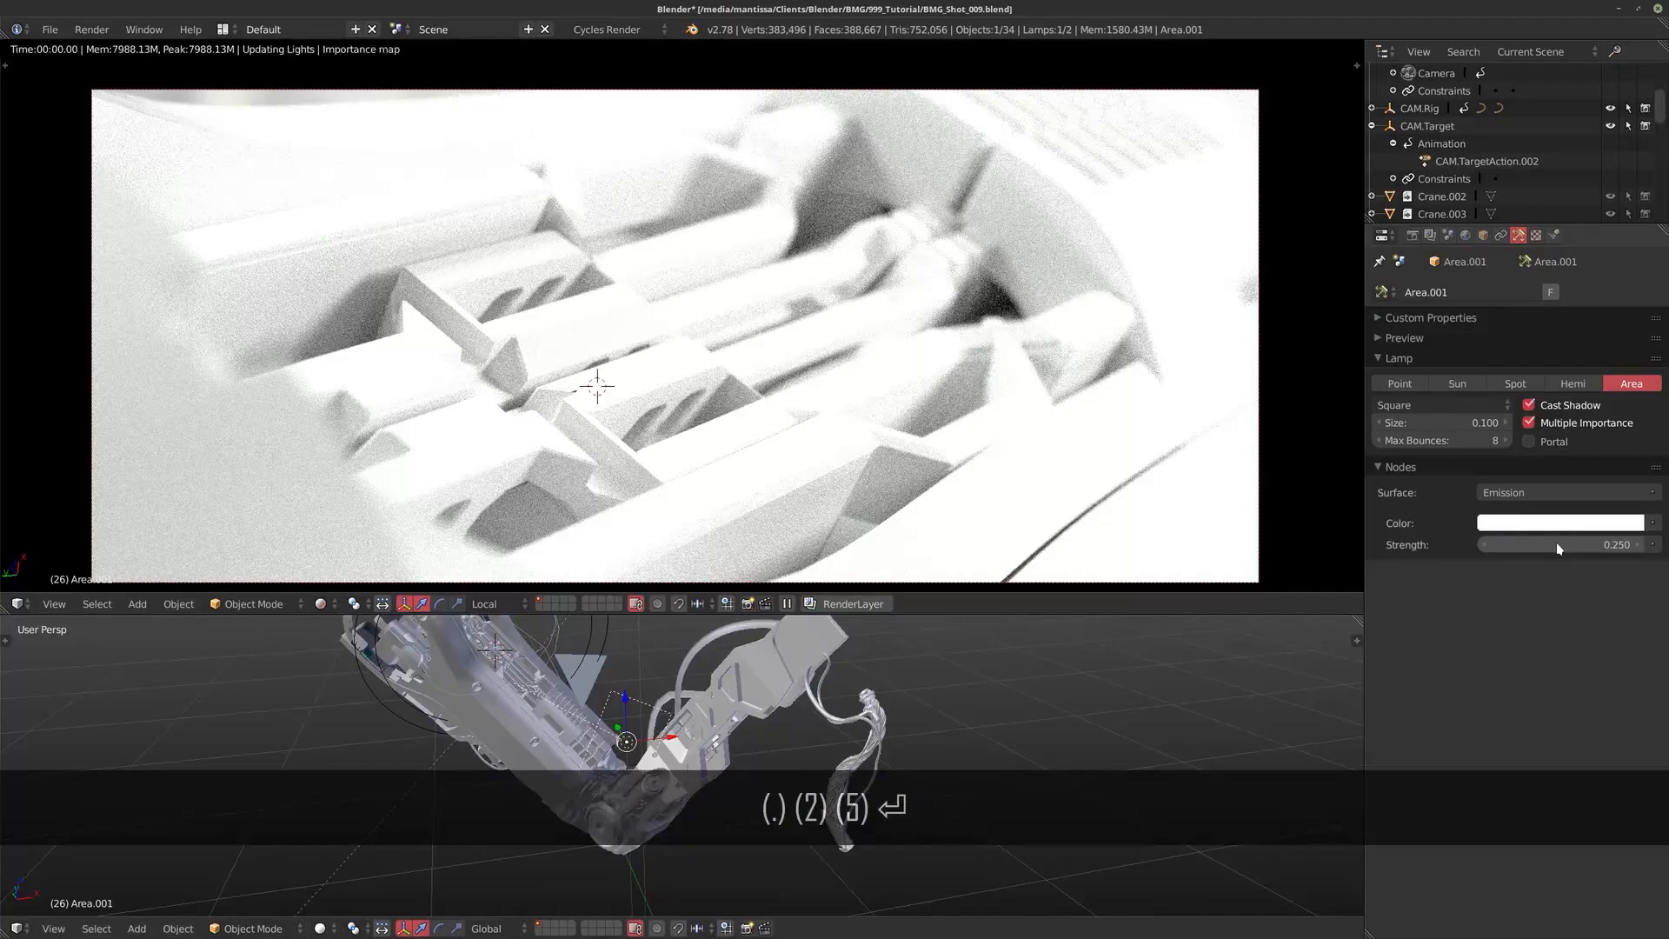
Step: Set the duplicate area lamp's emission strength to 0.5 and its size to 0.01
click(1528, 545)
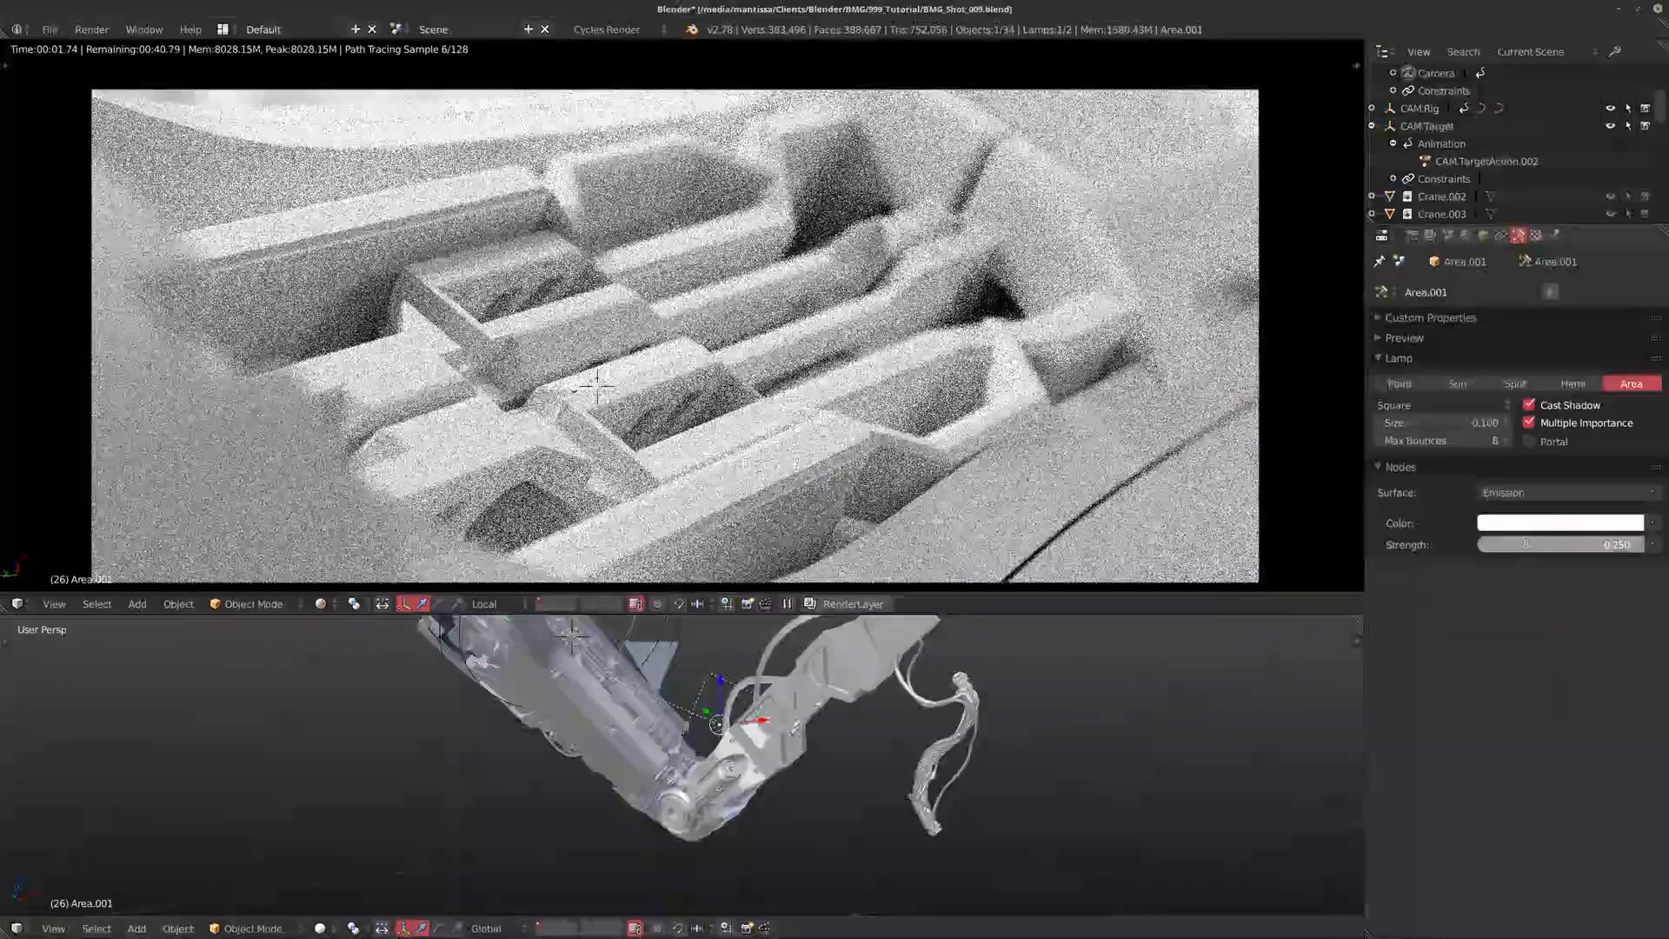
text(.5)
key(Return)
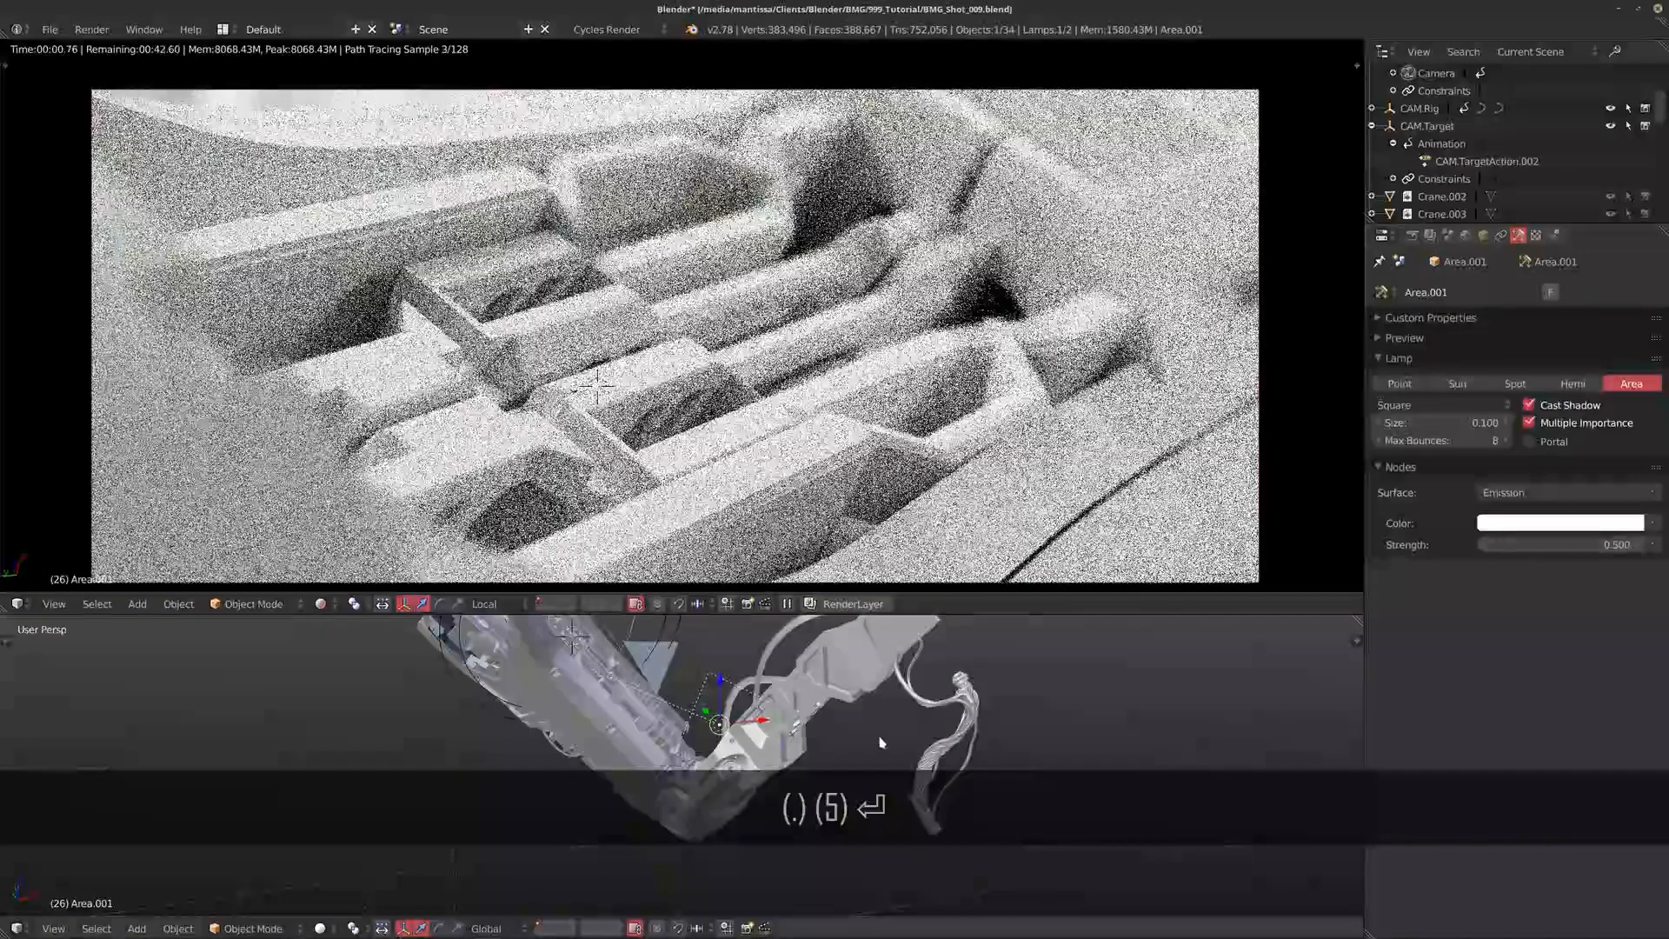
click(1430, 426)
text(.01)
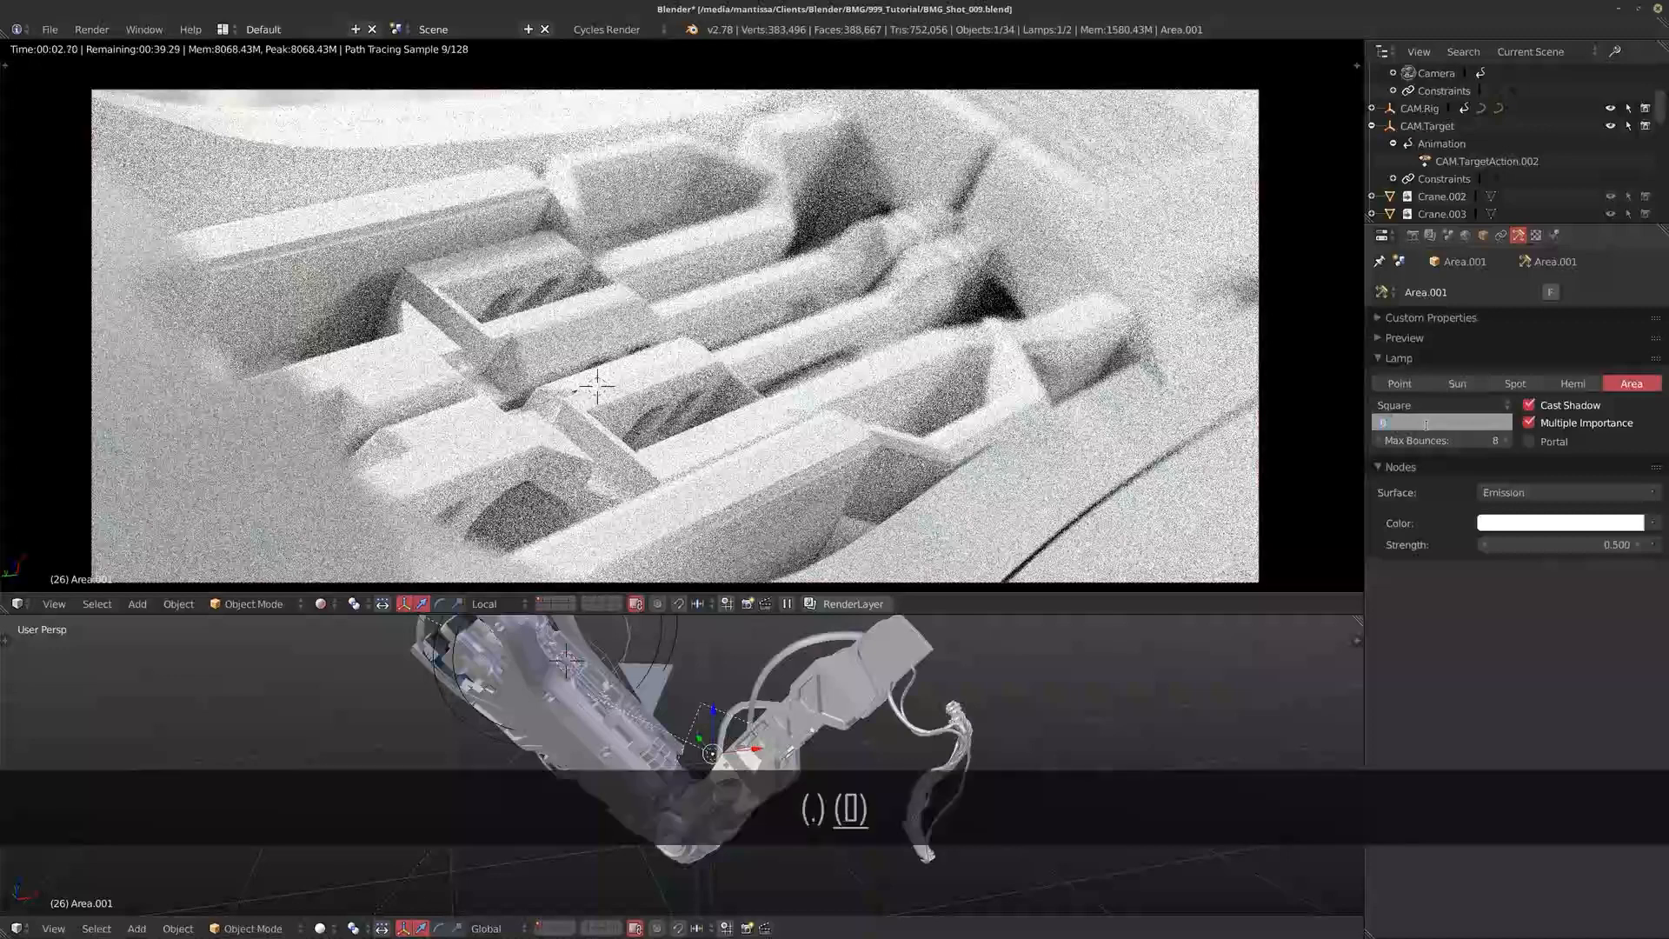
key(Return)
Step: Reposition the duplicate area lamp above the crane's elbow joint and rotate it to re-aim its light at the detailed recess
middle_drag(677, 727, 720, 681)
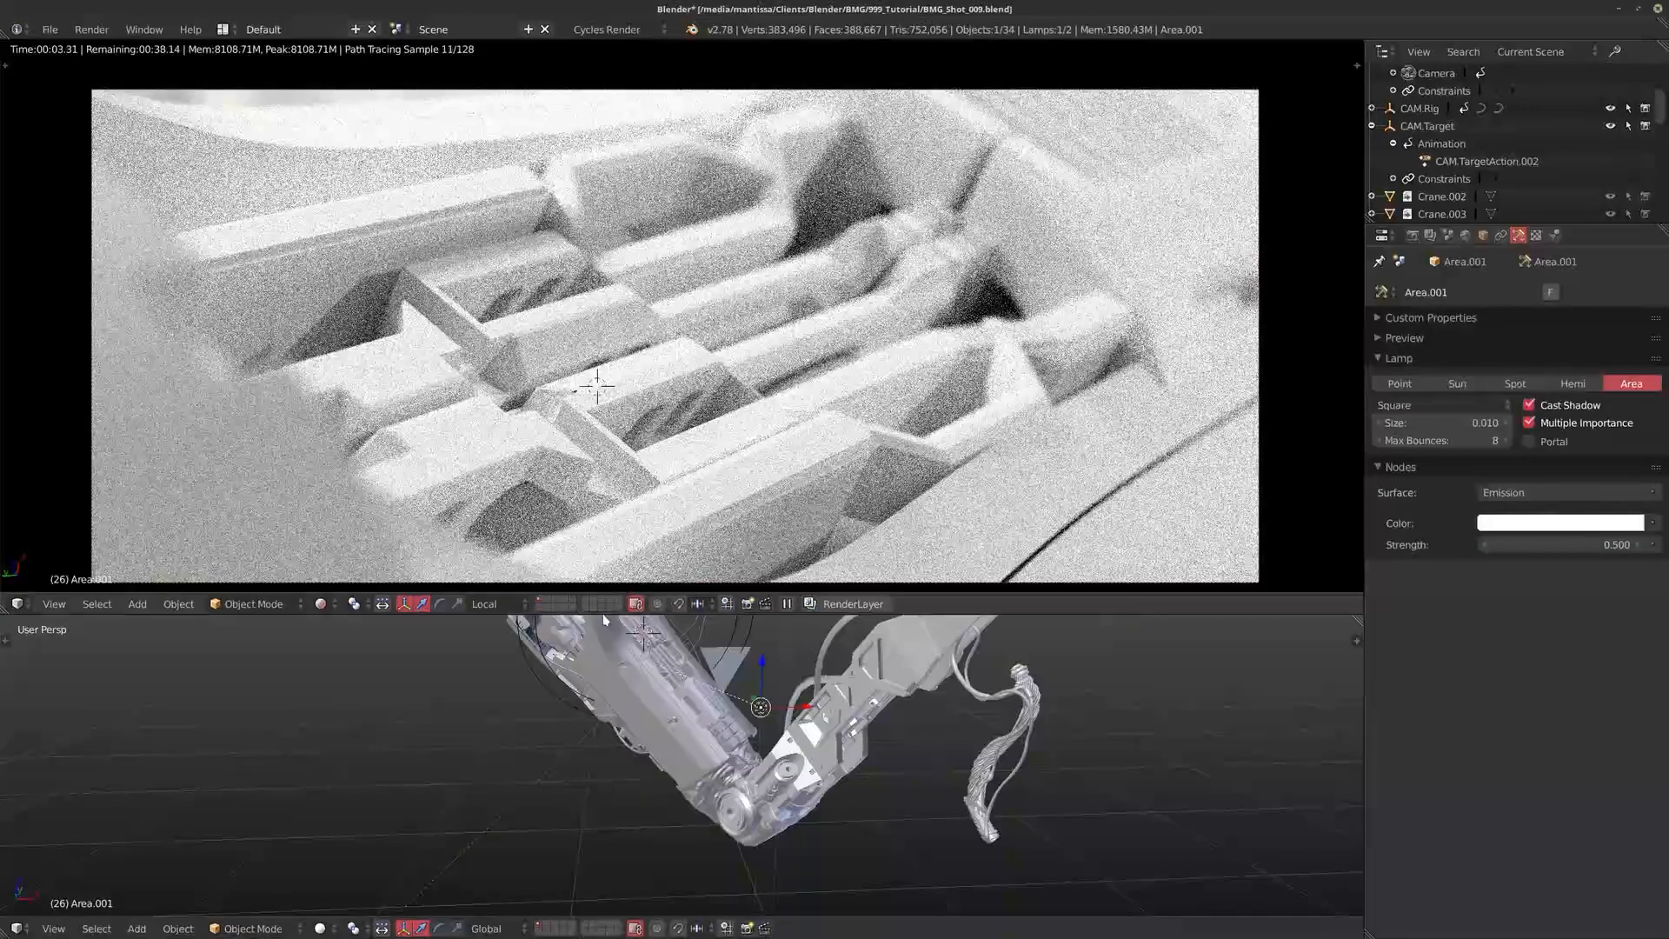
mouse_move(730, 782)
middle_down()
mouse_move(768, 781)
mouse_move(756, 765)
middle_up()
key(g)
key(r)
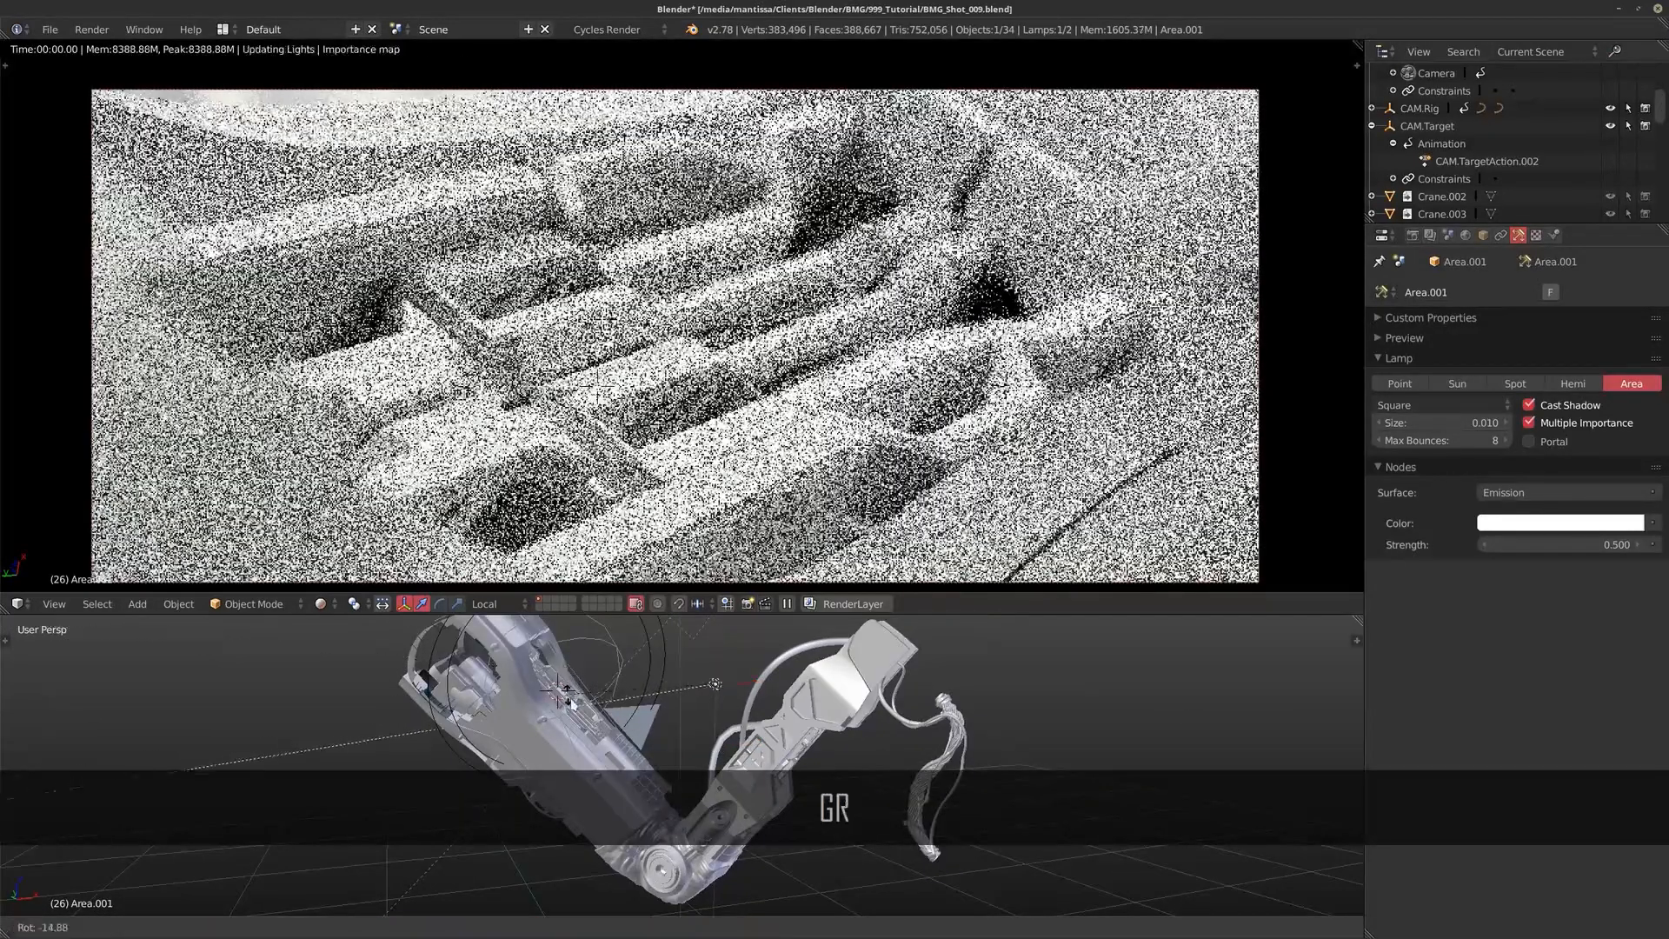
click(576, 709)
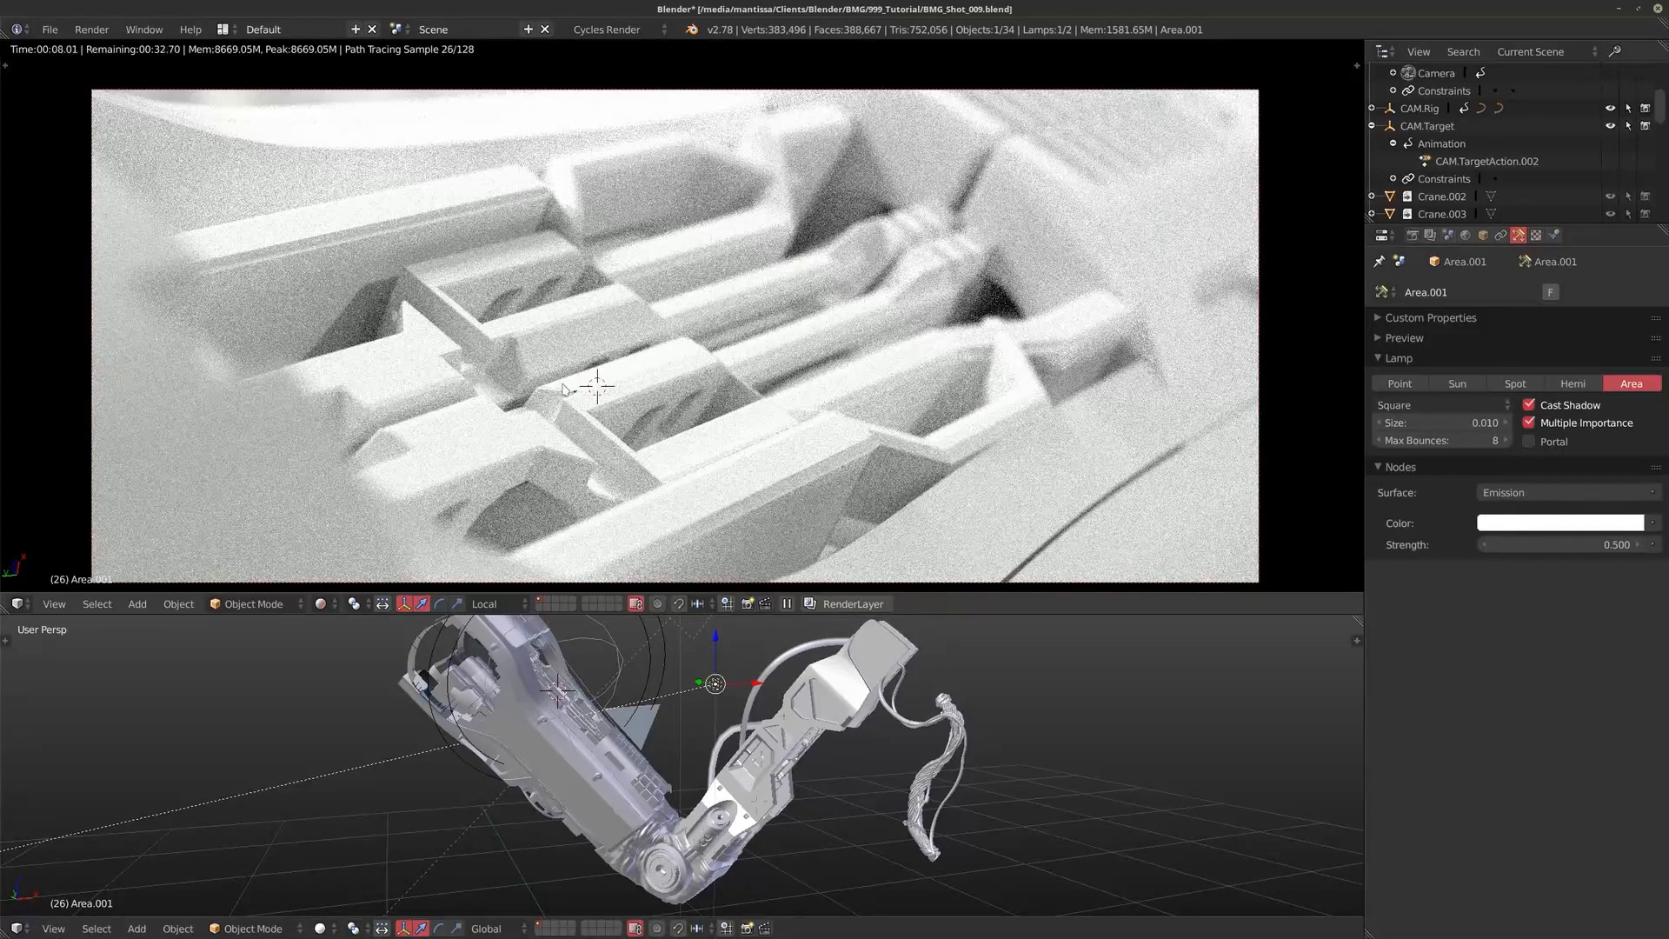
Step: Select the two detailed mechanical parts inside the crane arm's recess and make their objects, data and materials local
middle_drag(754, 686, 668, 740)
scroll(714, 723, up, 5)
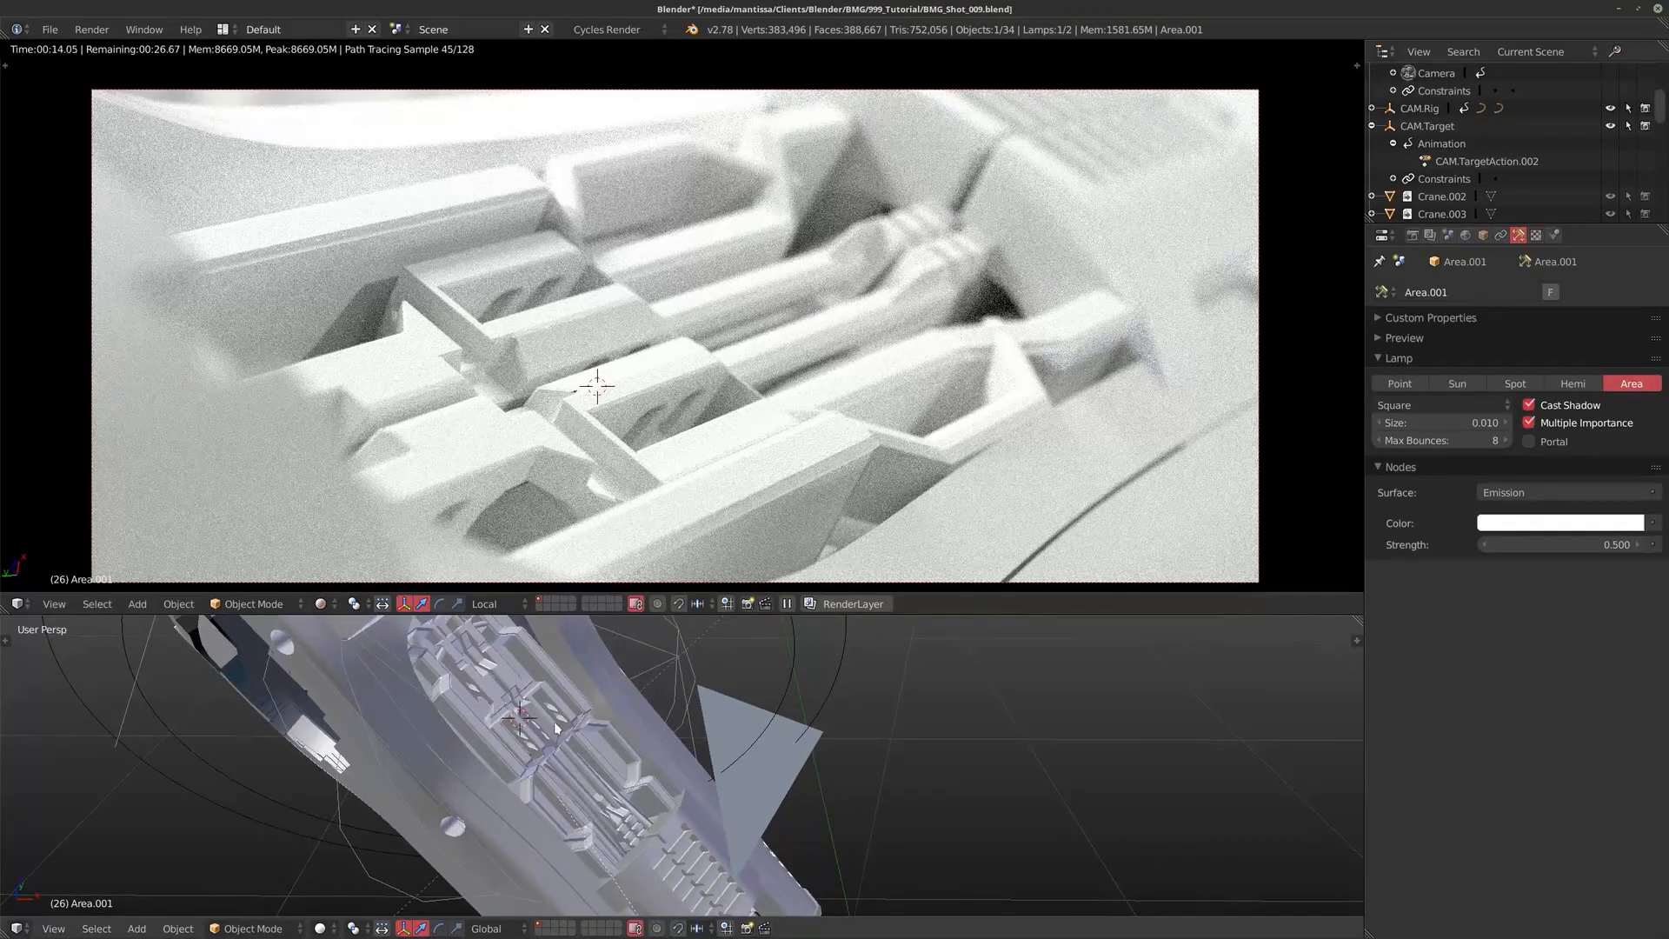
scroll(557, 728, up, 4)
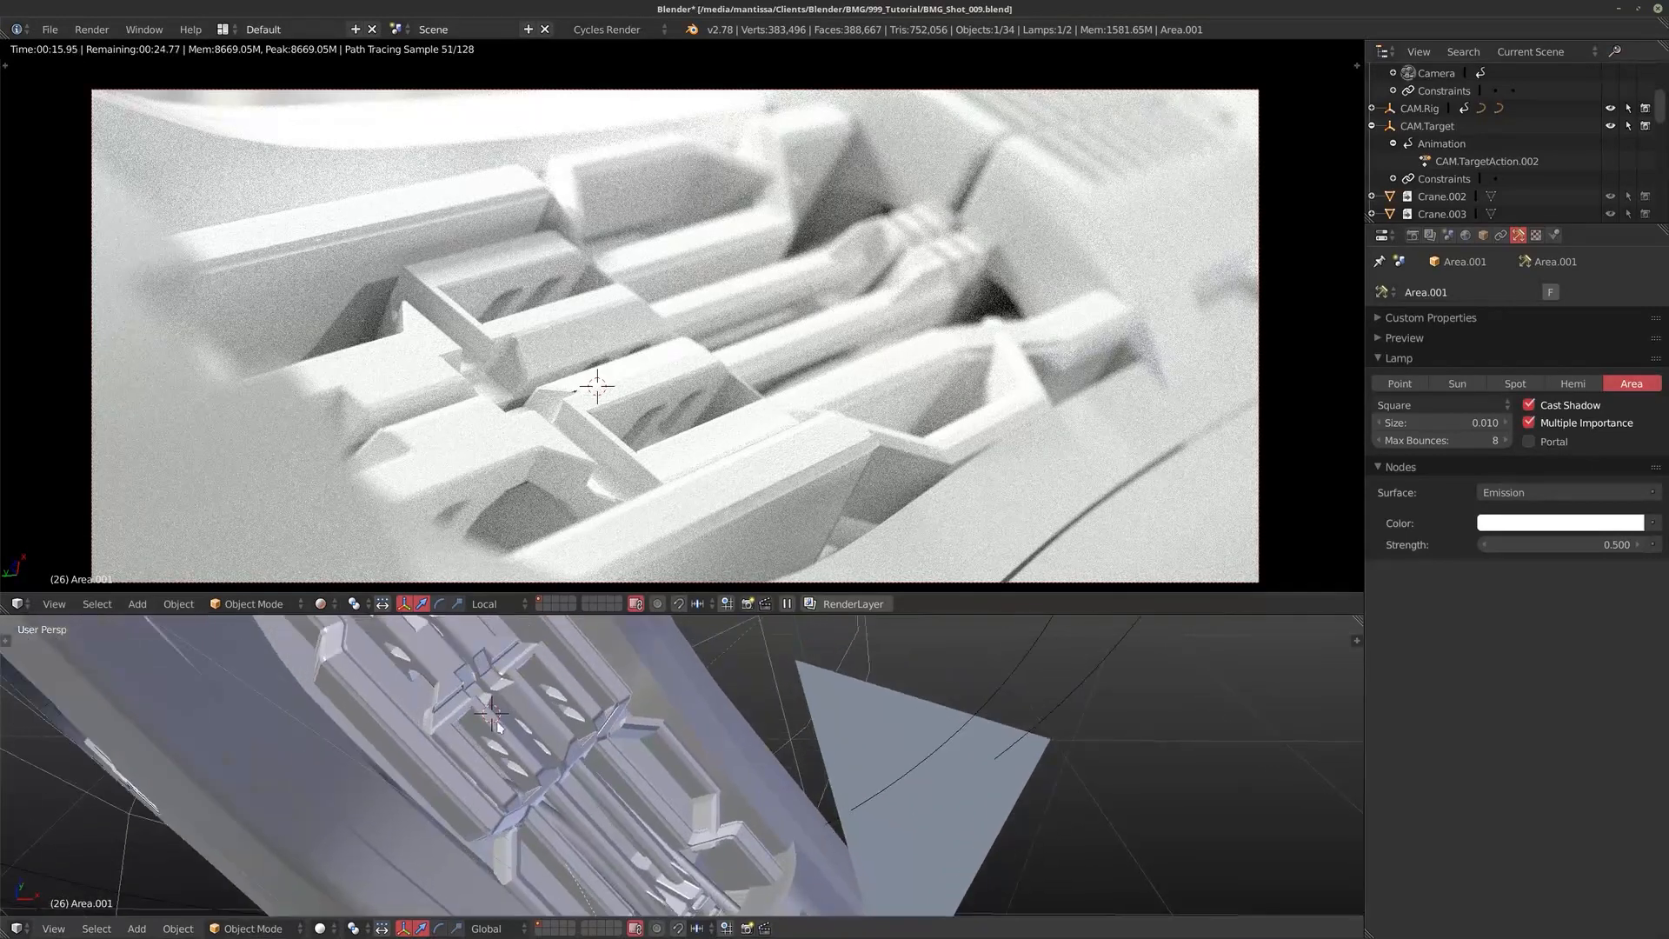
right_click(406, 733)
scroll(562, 759, up, 3)
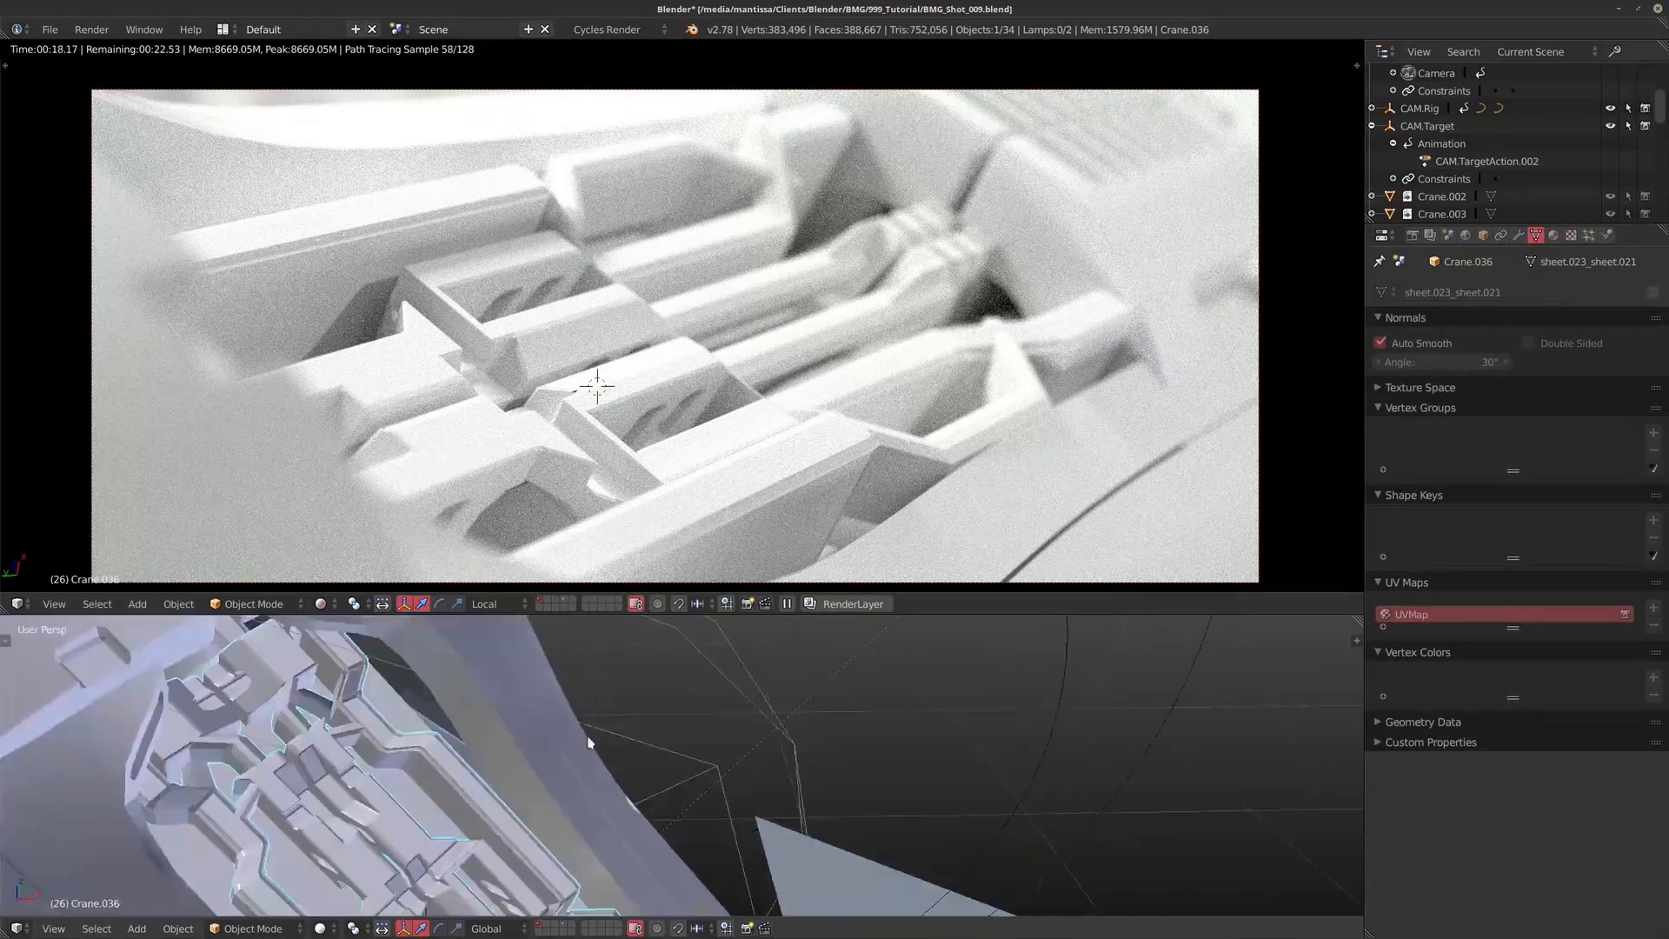
middle_drag(404, 741, 550, 789)
key(l)
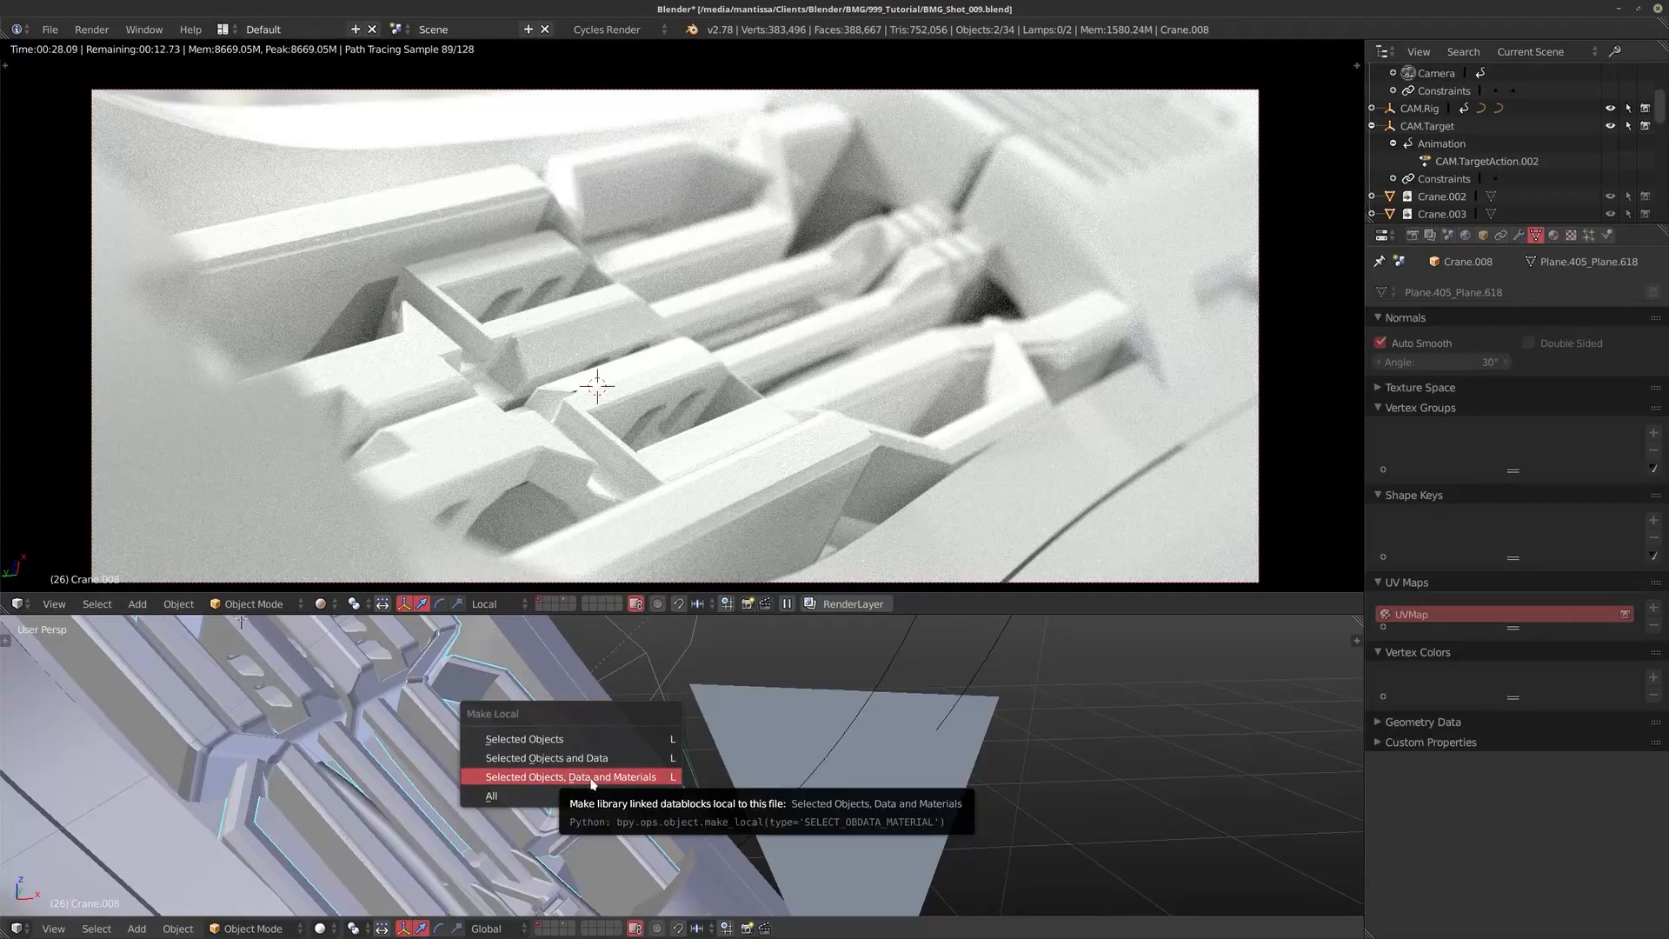
click(592, 785)
middle_drag(668, 776, 712, 797)
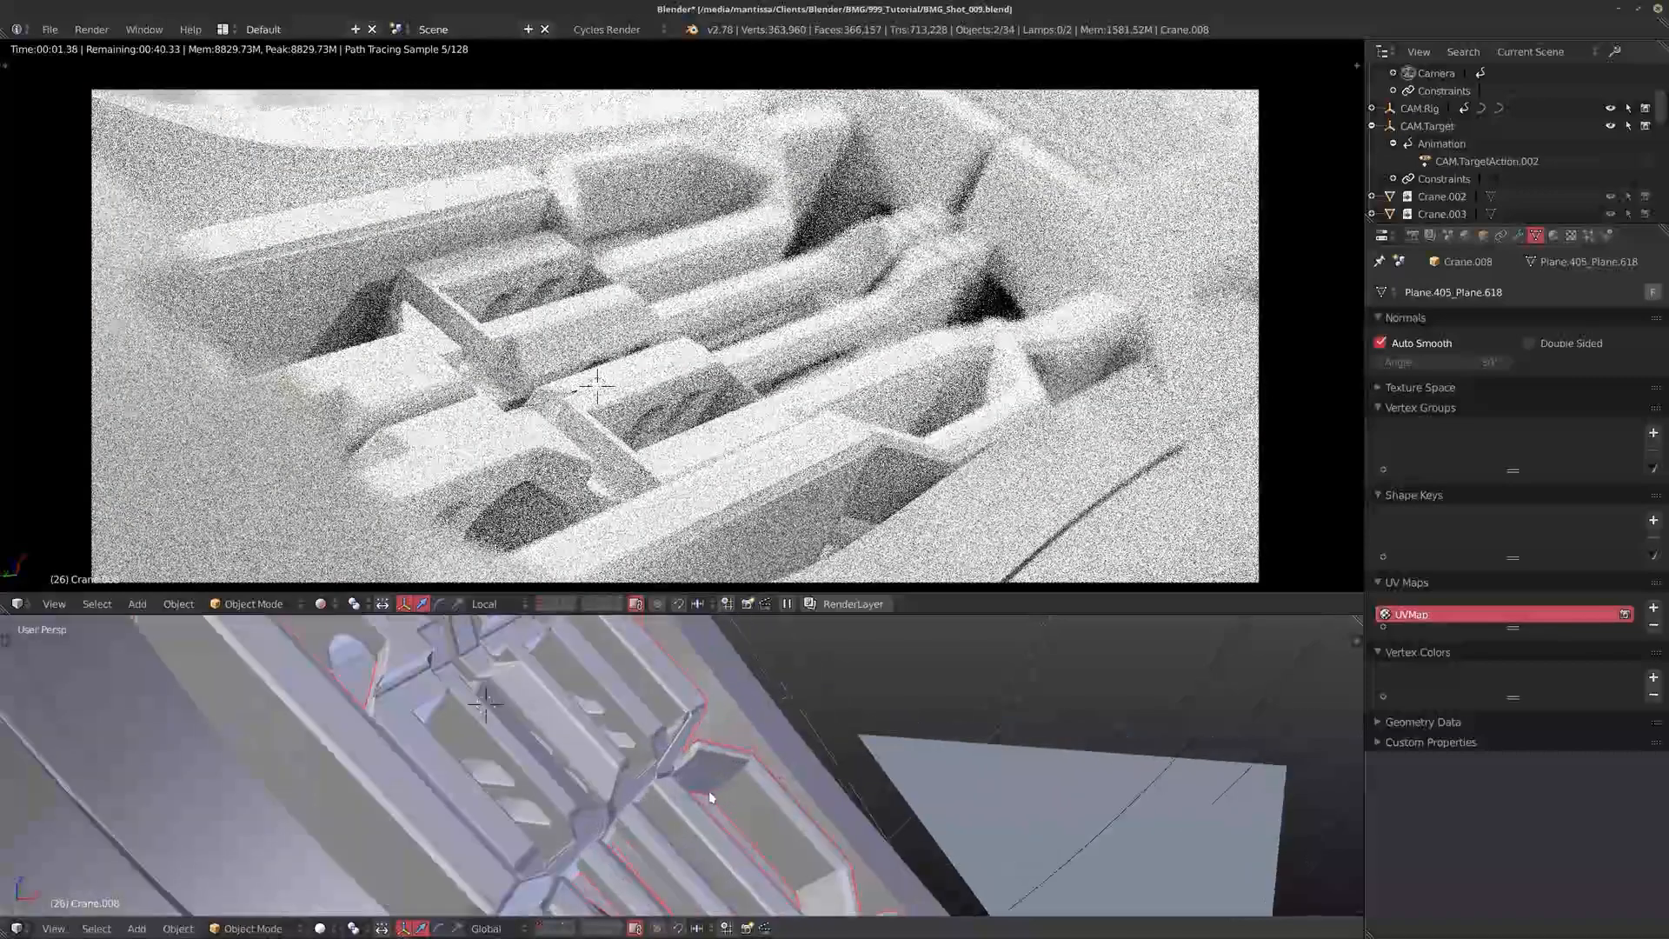
Step: Replace the White_Rough material on the active recess part with a new Diffuse BSDF material, checking from the camera view
key(KP_0)
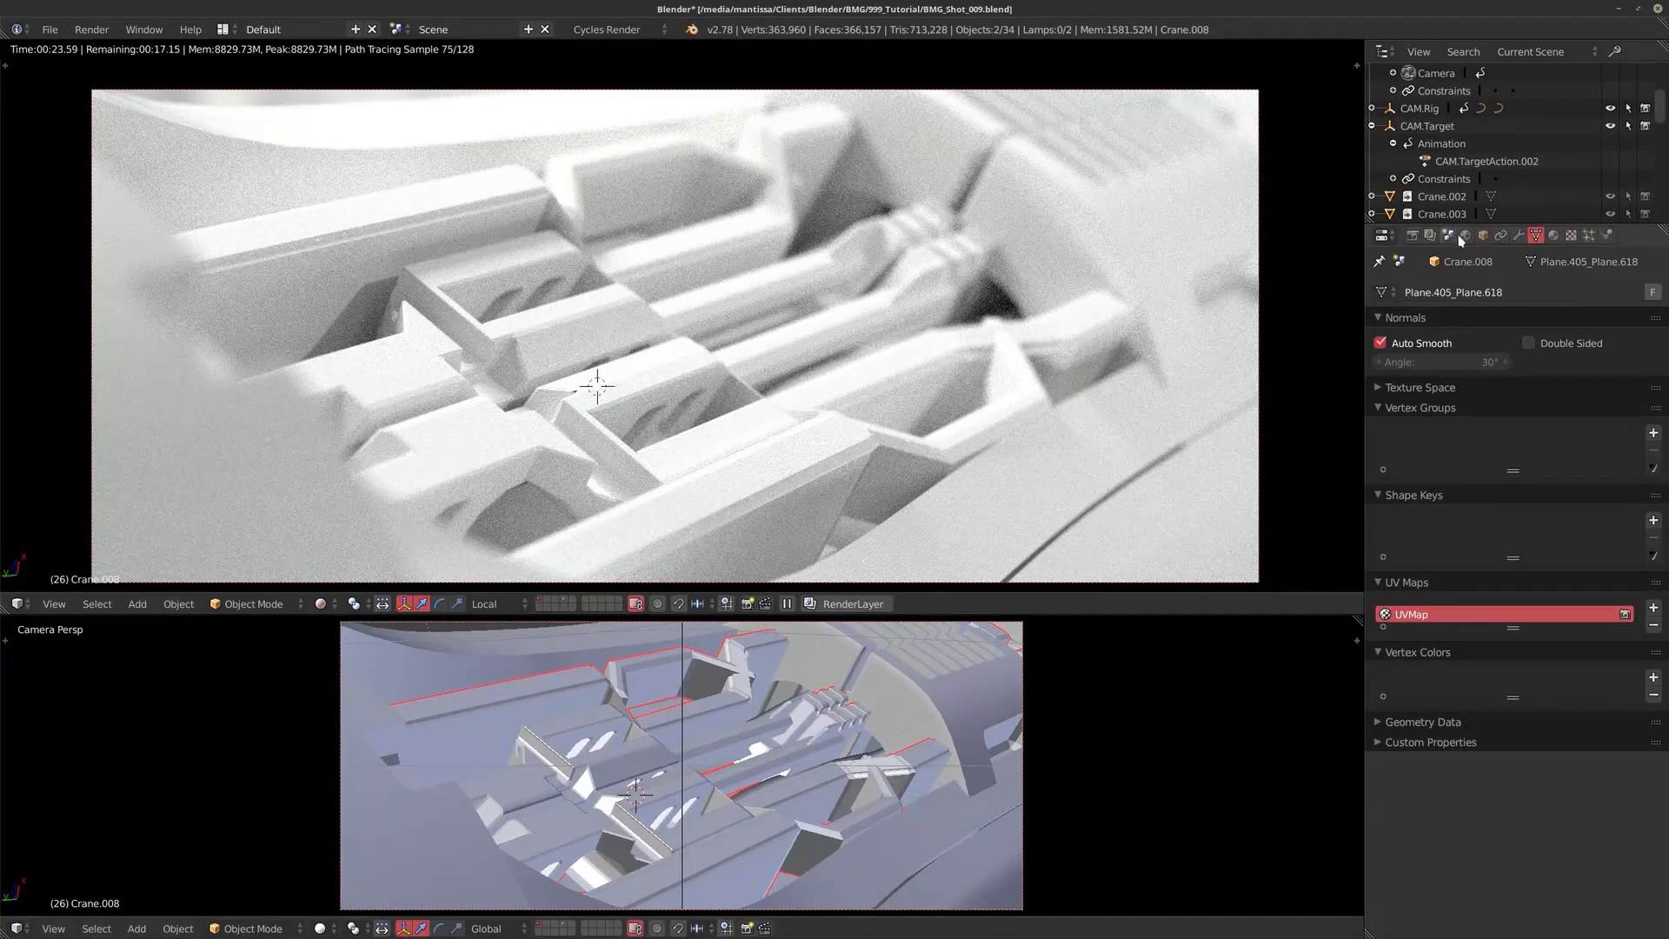
click(1555, 236)
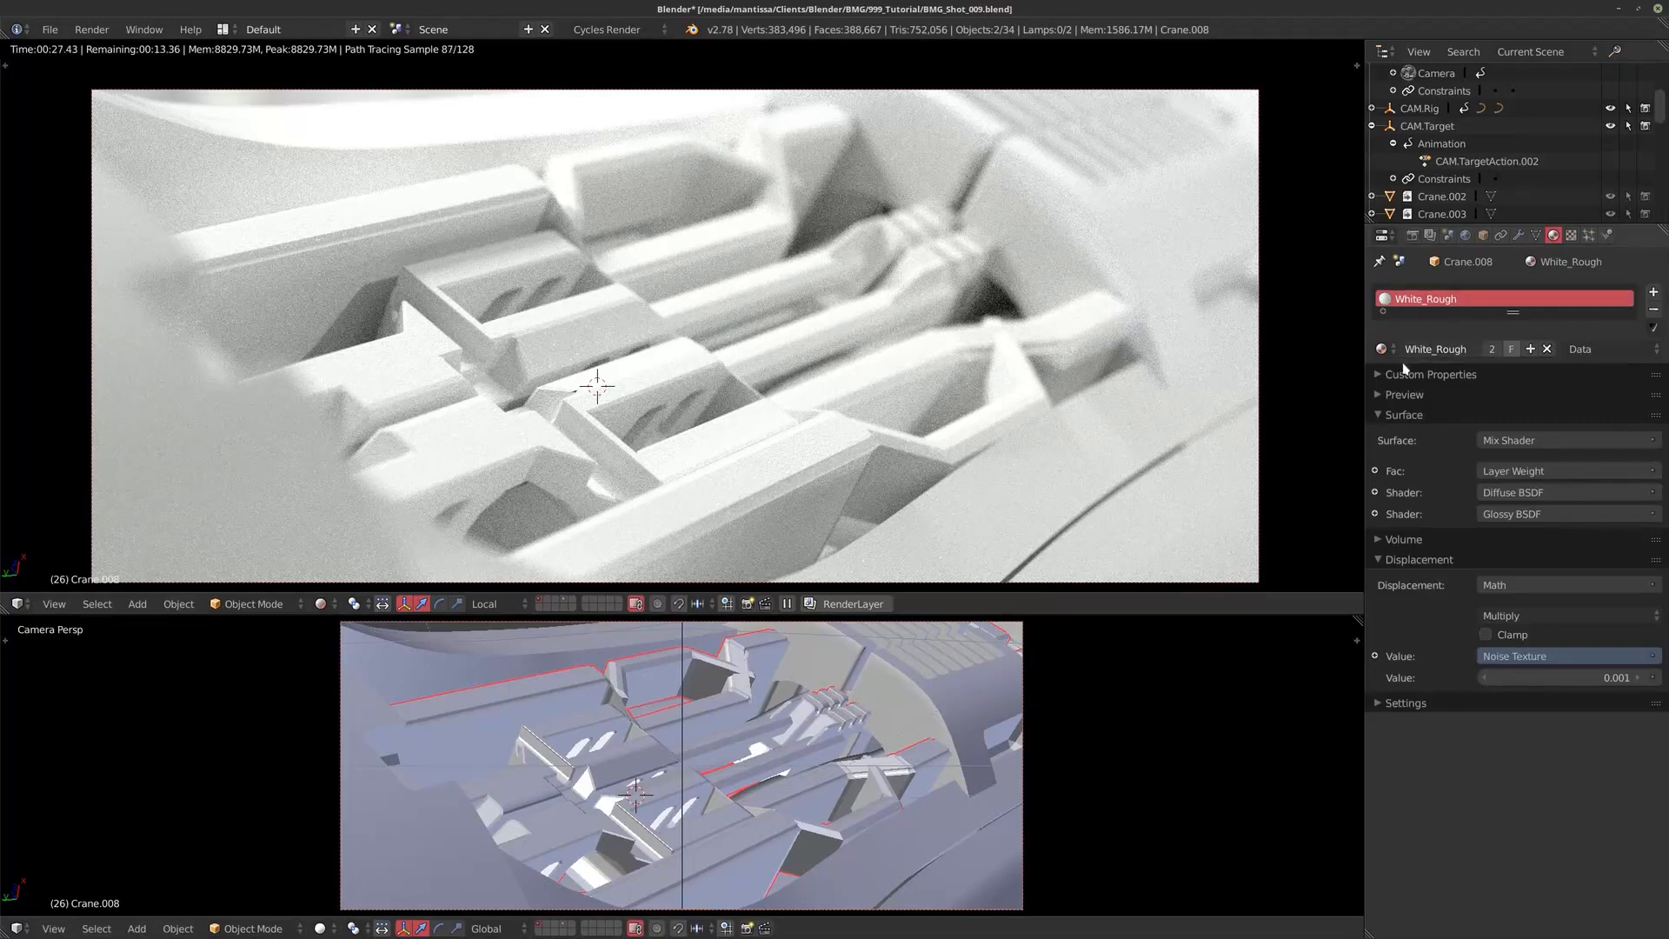
click(1546, 349)
click(1544, 348)
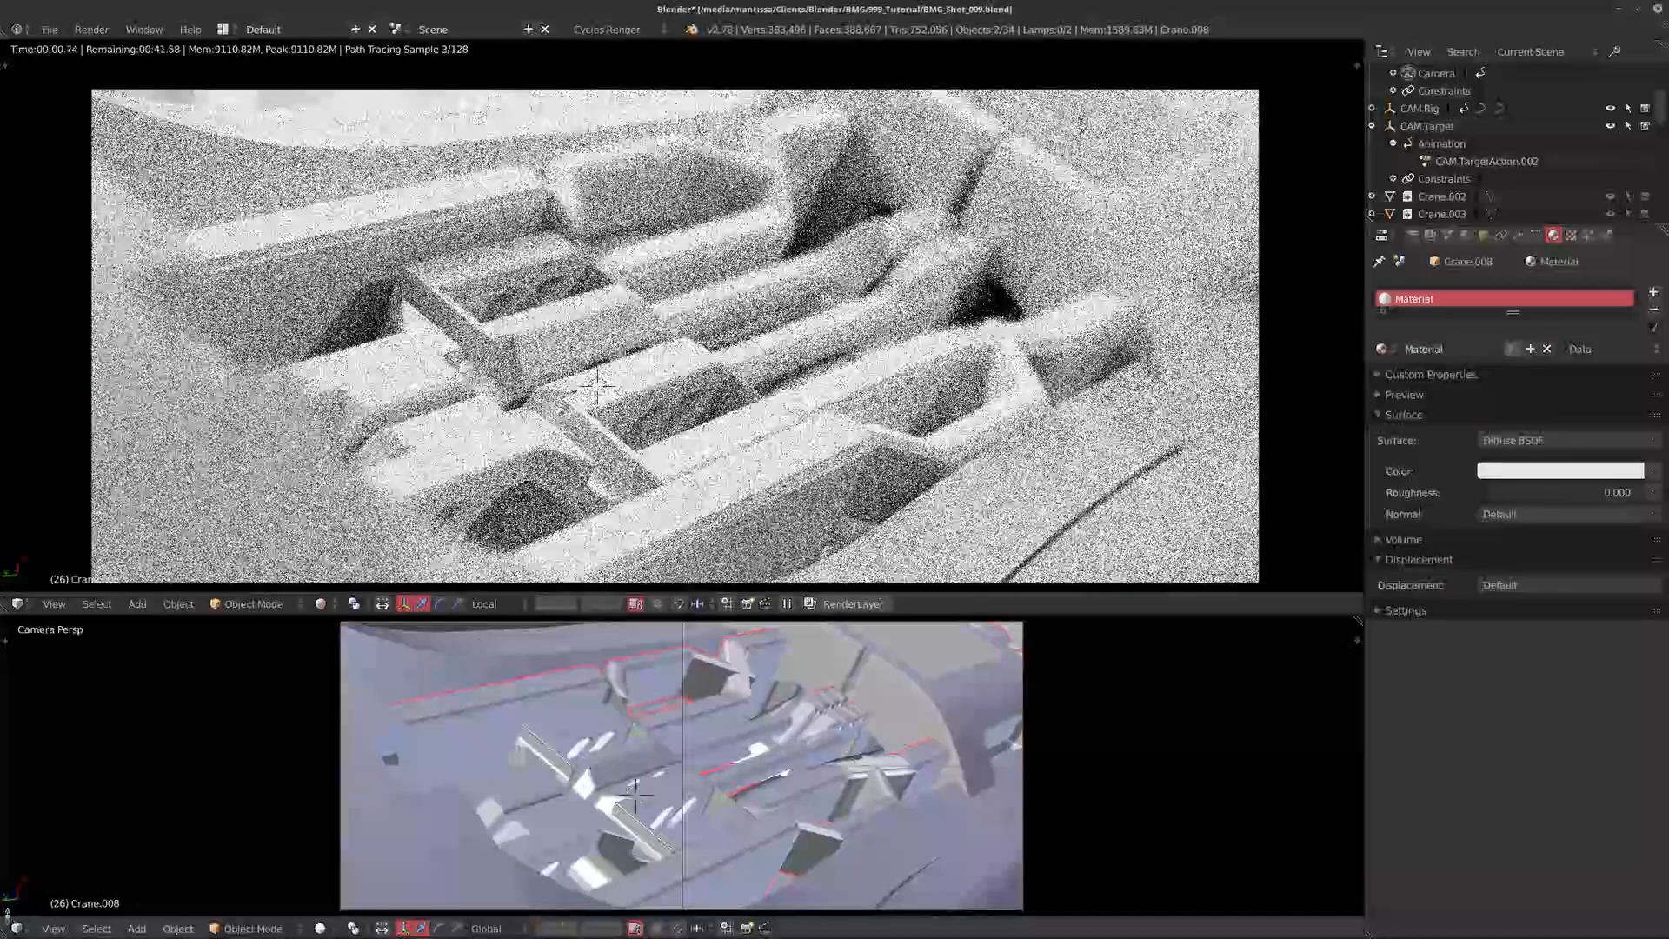
Step: Turn the lower viewport into a Node Editor showing the new material's complete node tree
click(14, 925)
click(58, 703)
click(58, 703)
click(16, 927)
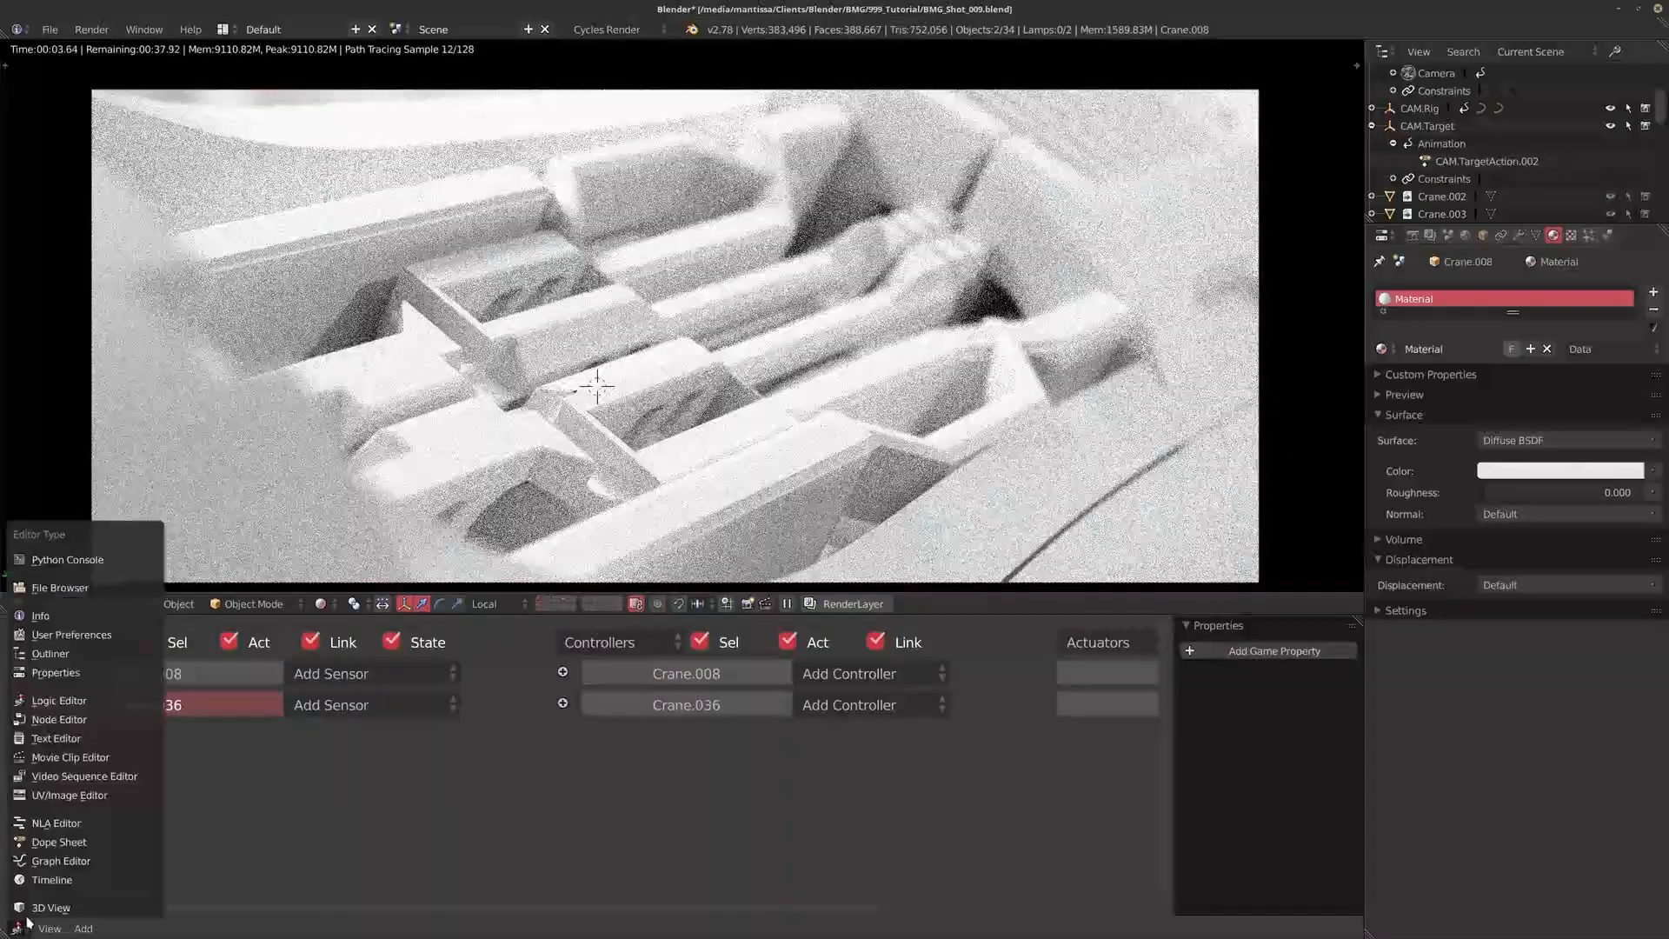
click(61, 720)
key(Home)
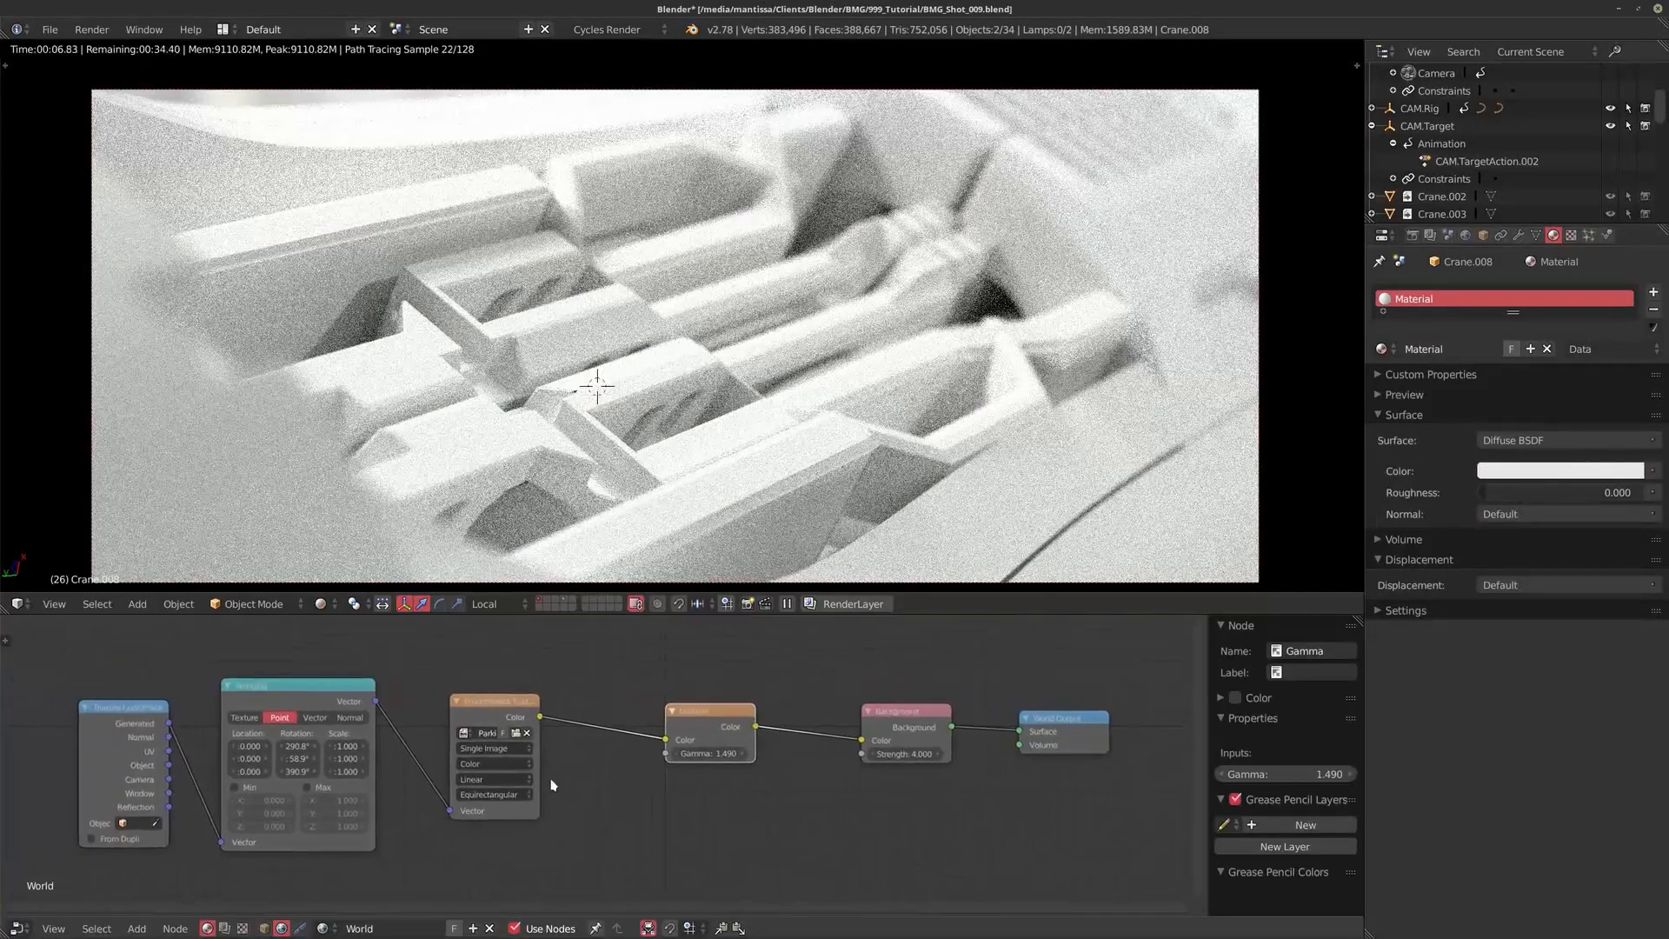
click(264, 929)
key(Home)
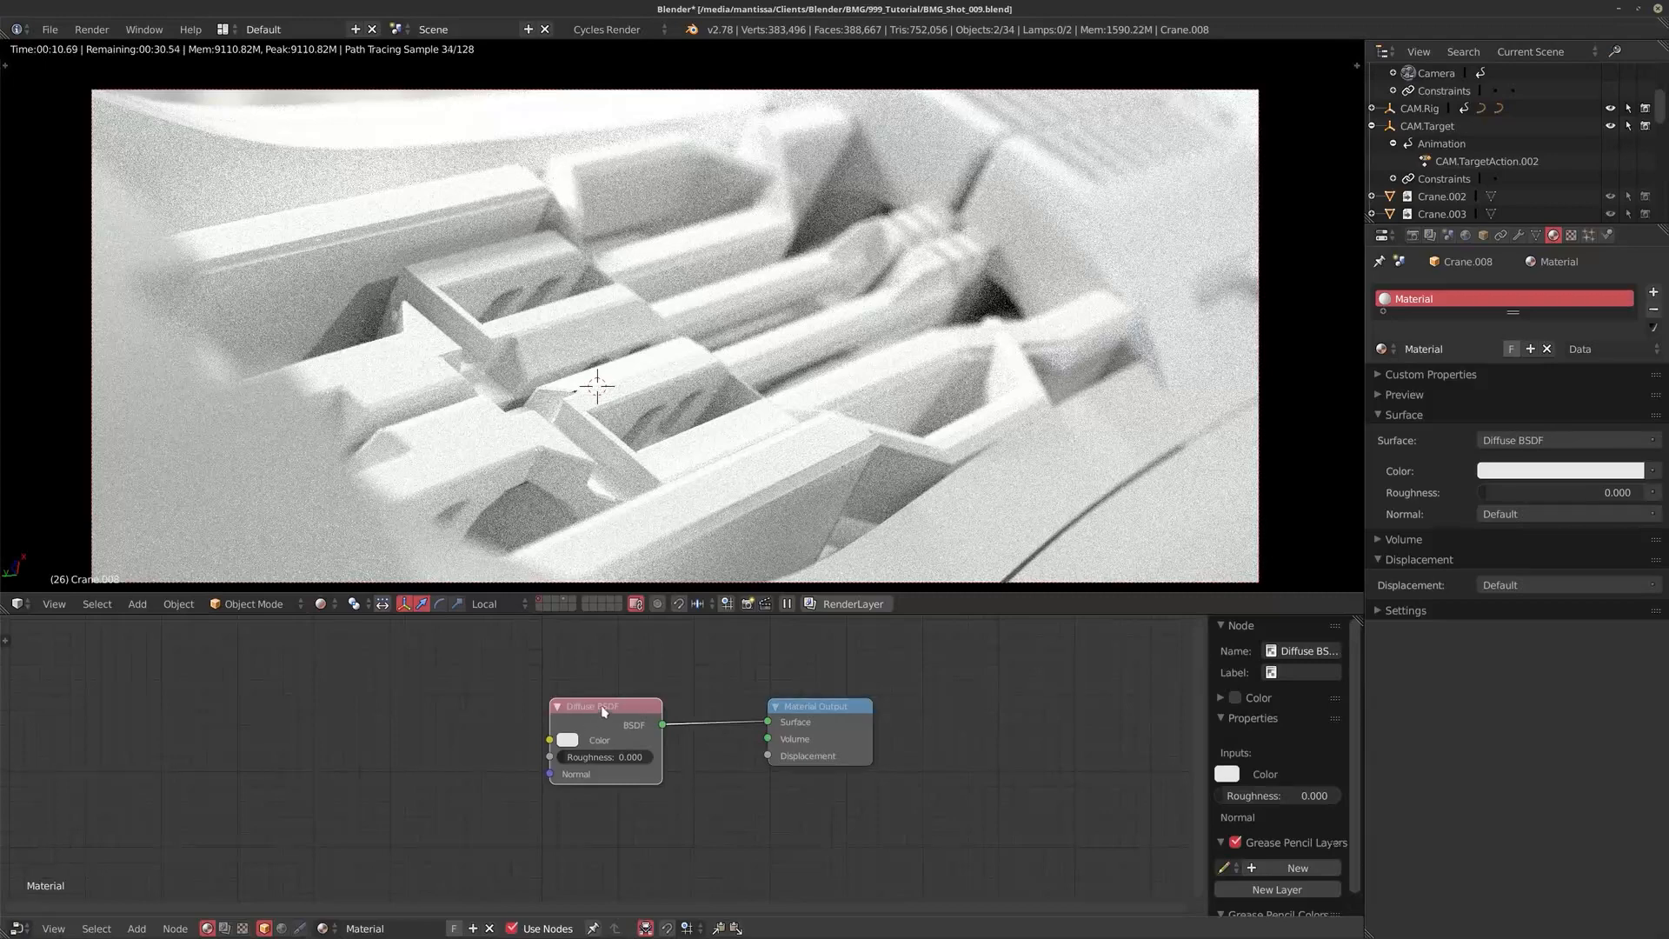
Step: Move the Diffuse BSDF node away from the Material Output and set its color to a bright orange-red
drag(604, 712, 377, 758)
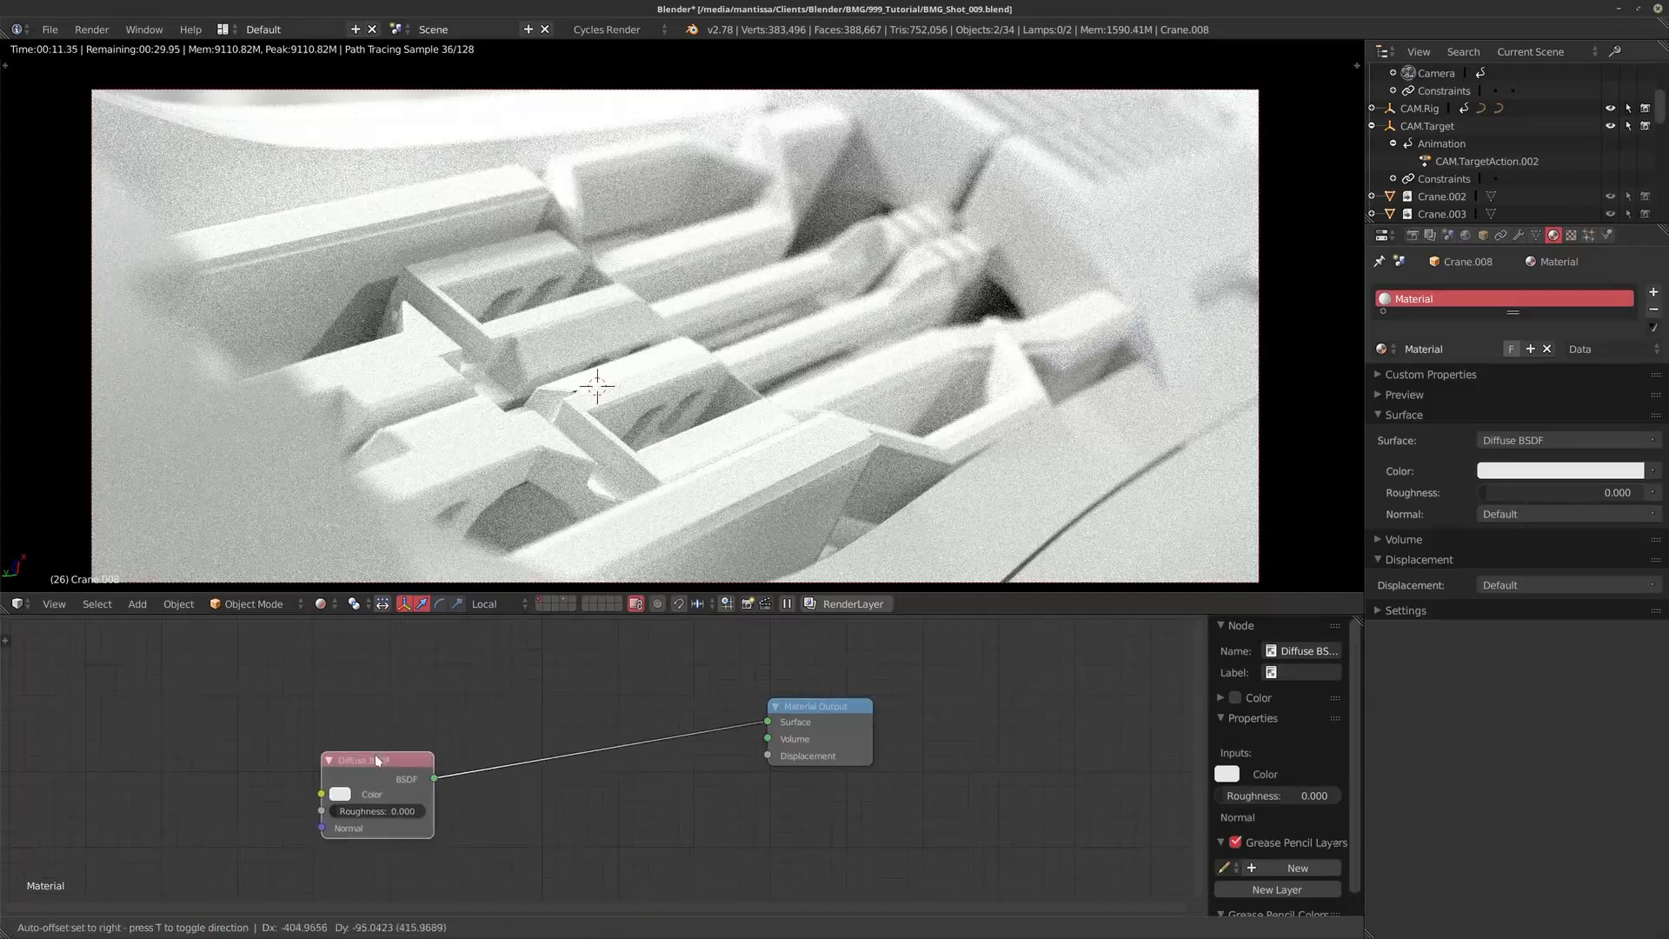
click(342, 791)
click(395, 669)
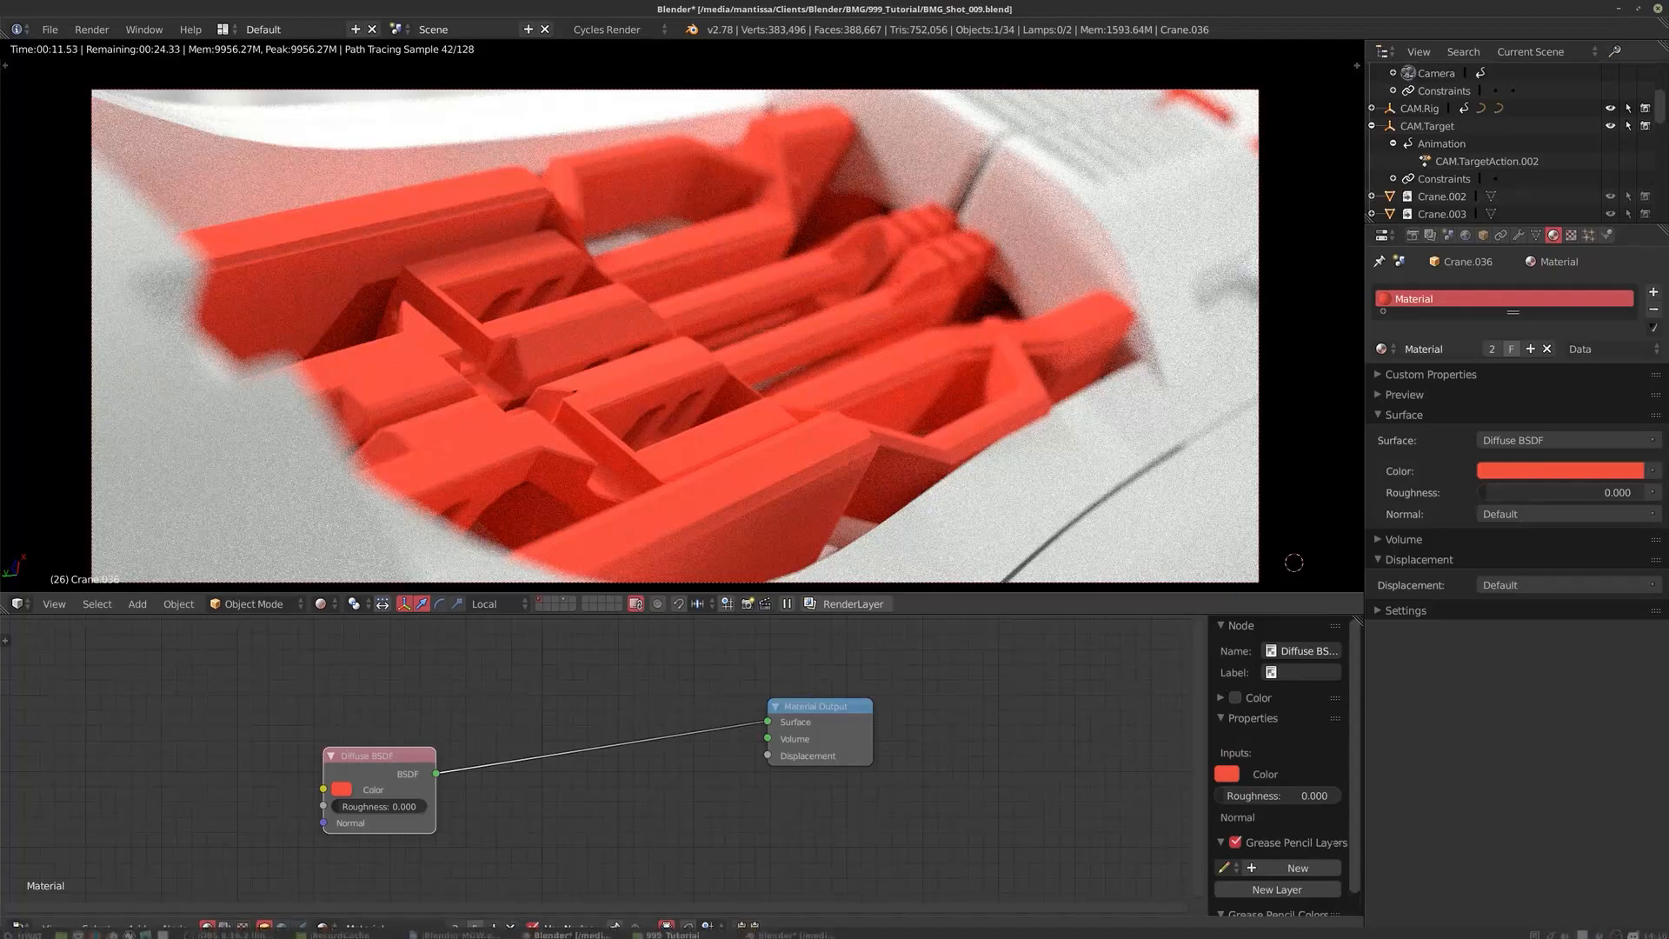
Step: Switch to the file manager, play anim_test.mp4 from the BMG project's 01_Previz folder as reference, and close the player and file manager
click(670, 930)
click(1046, 253)
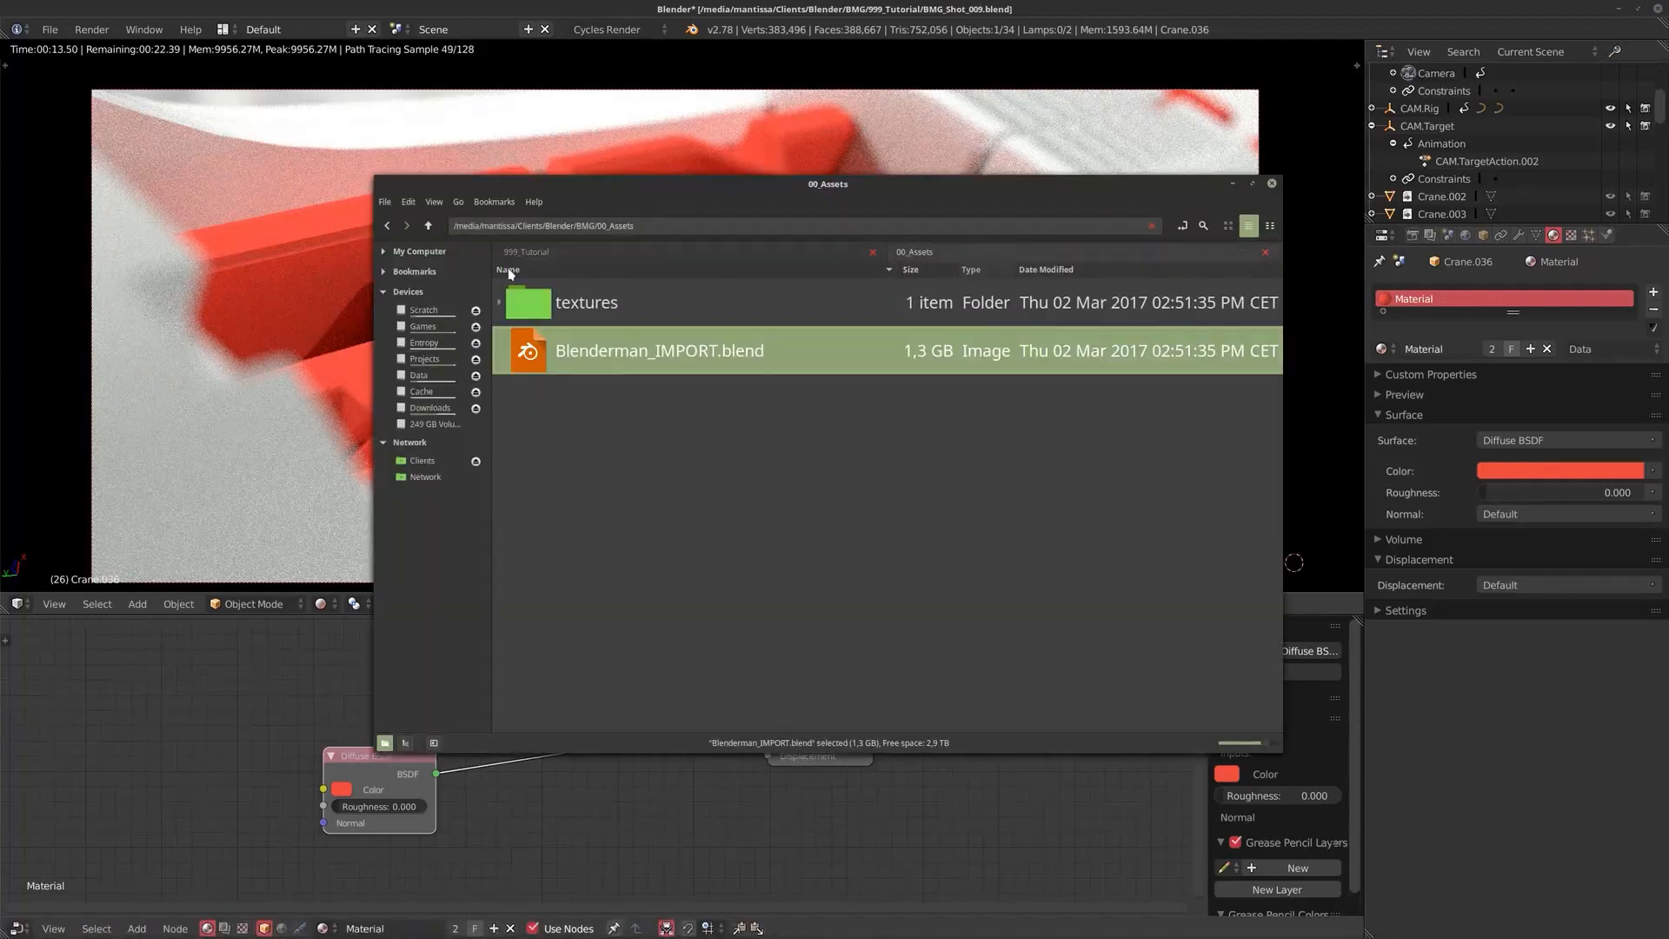
click(428, 225)
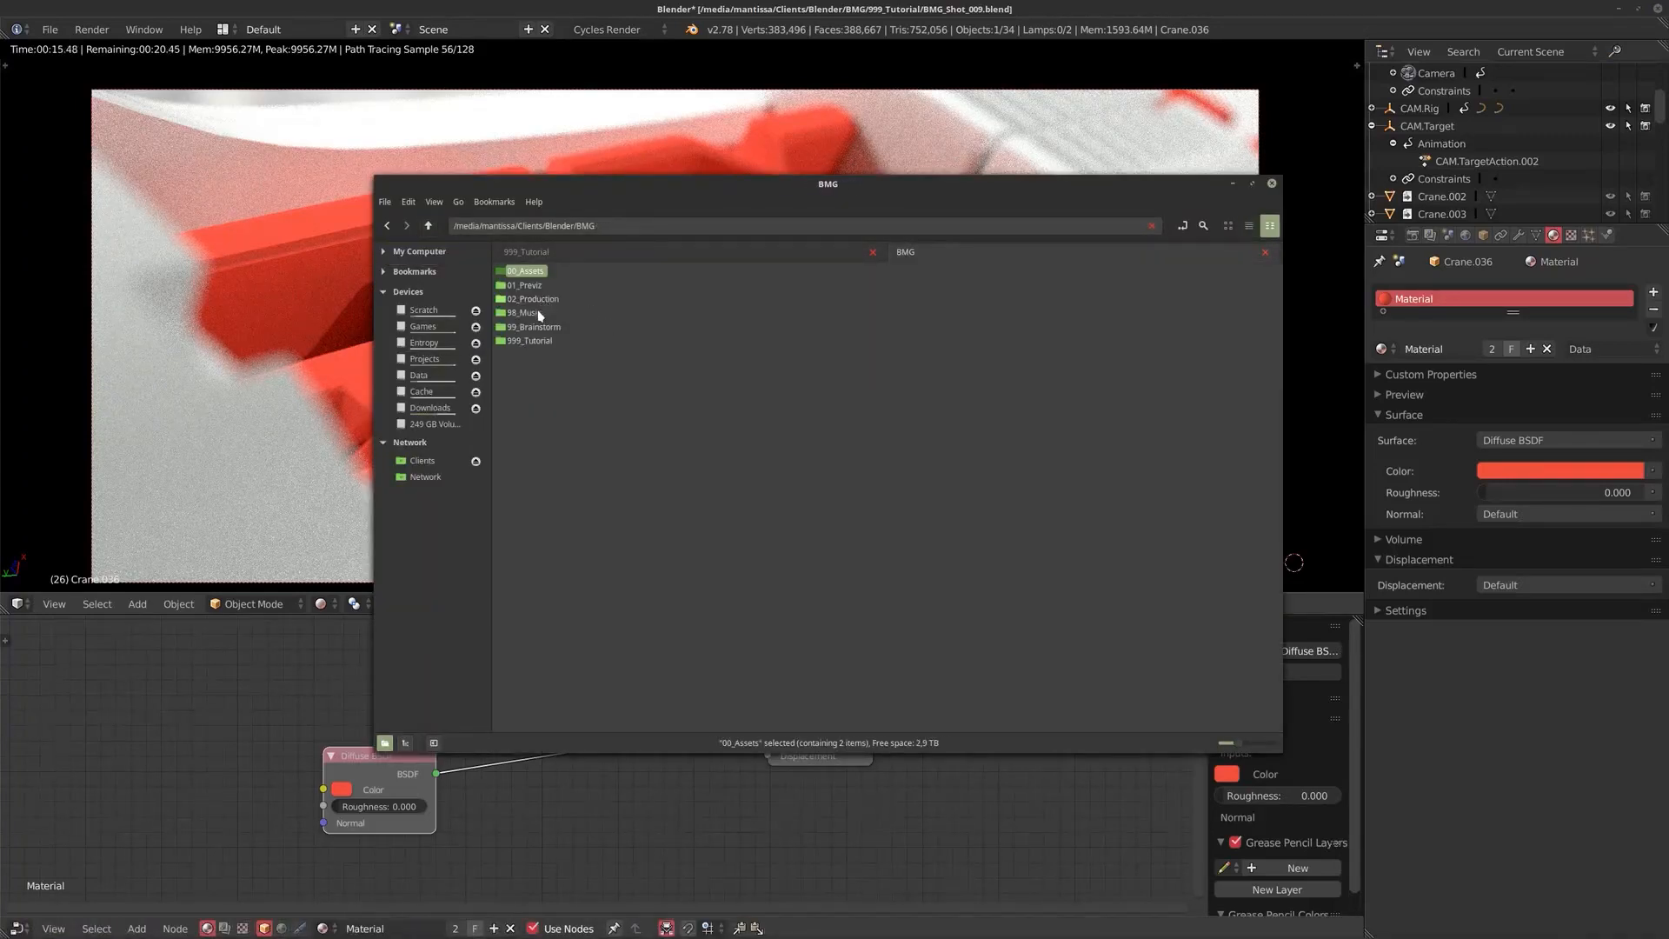
double_click(530, 286)
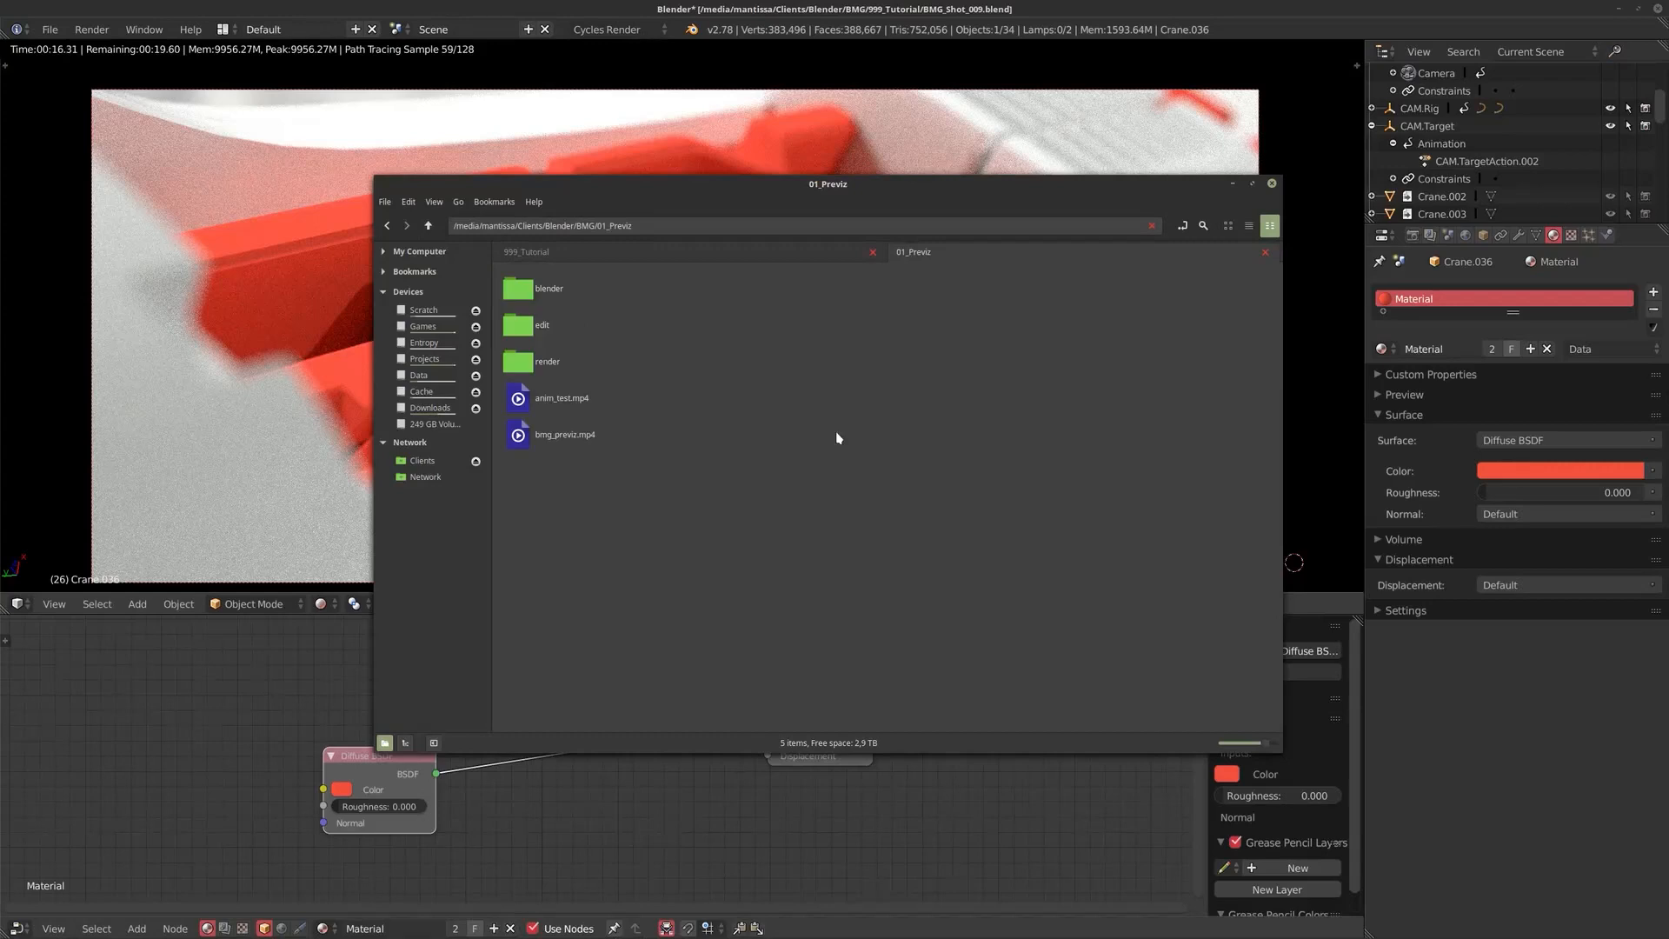
double_click(556, 396)
double_click(735, 448)
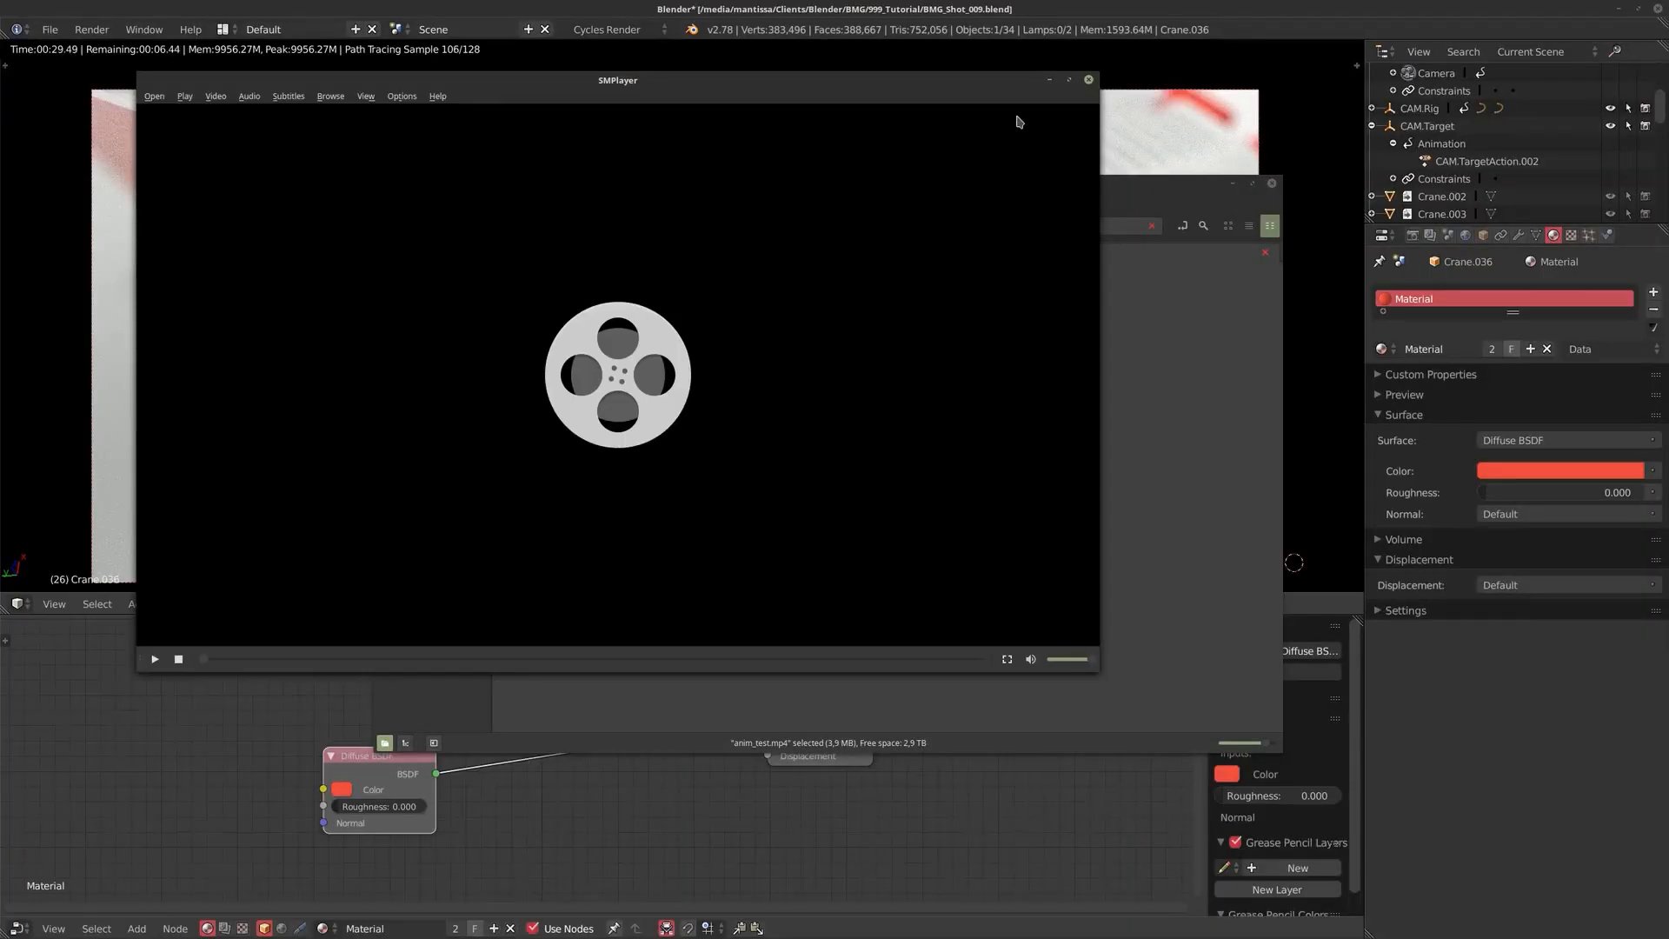
click(1088, 80)
key(alt+F4)
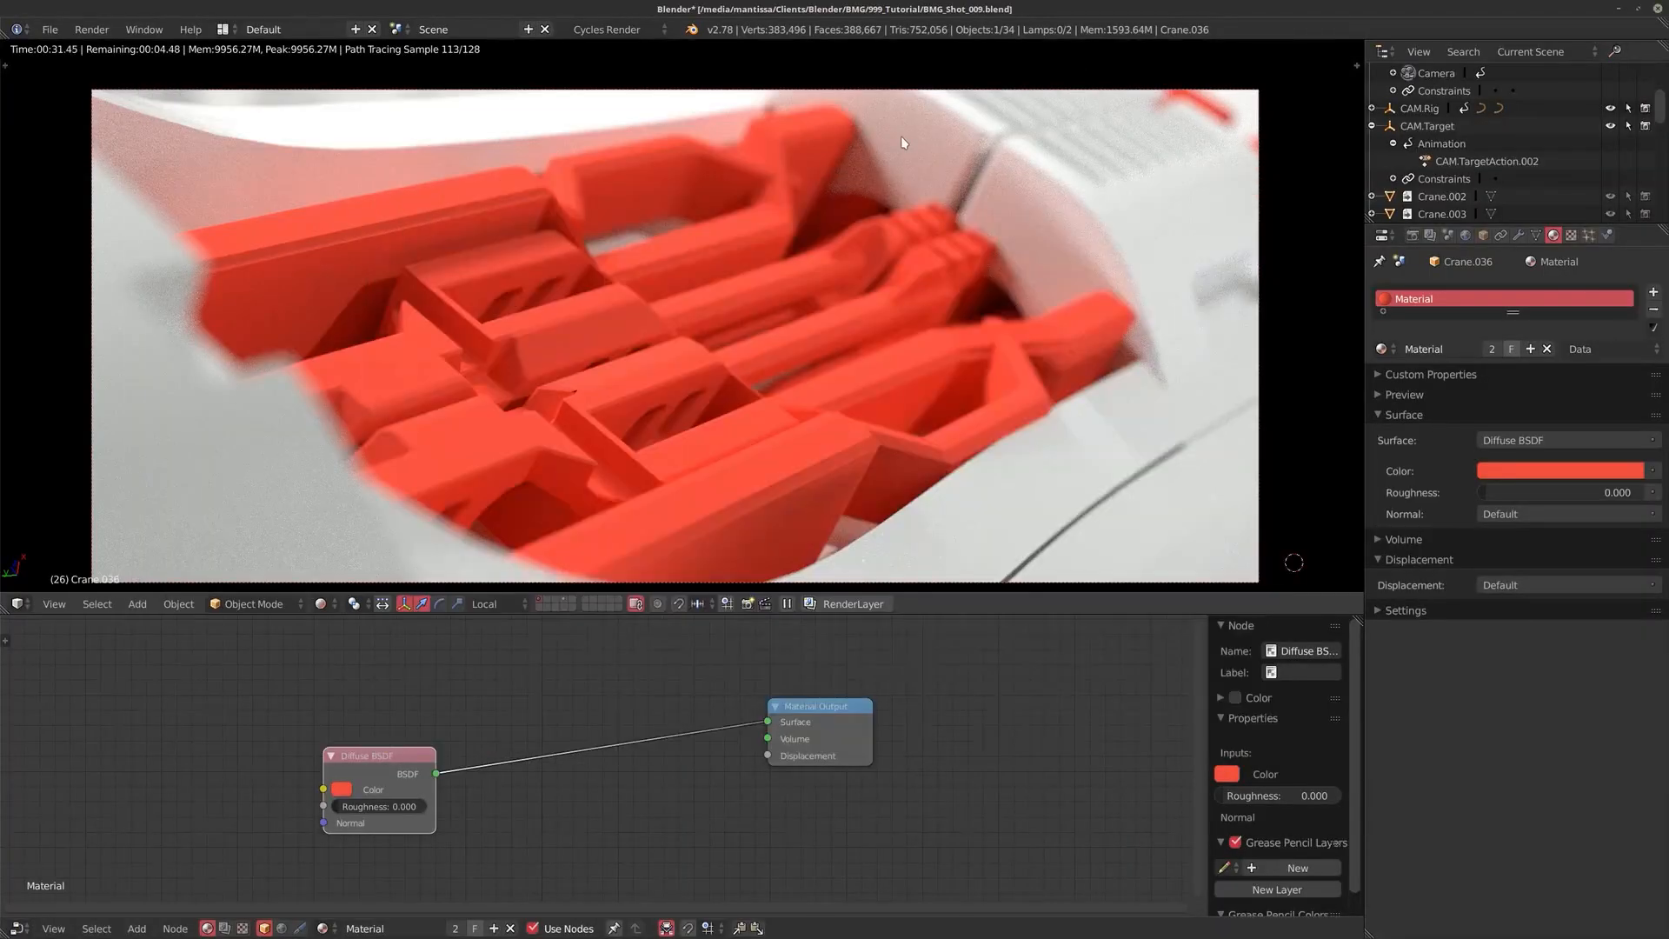